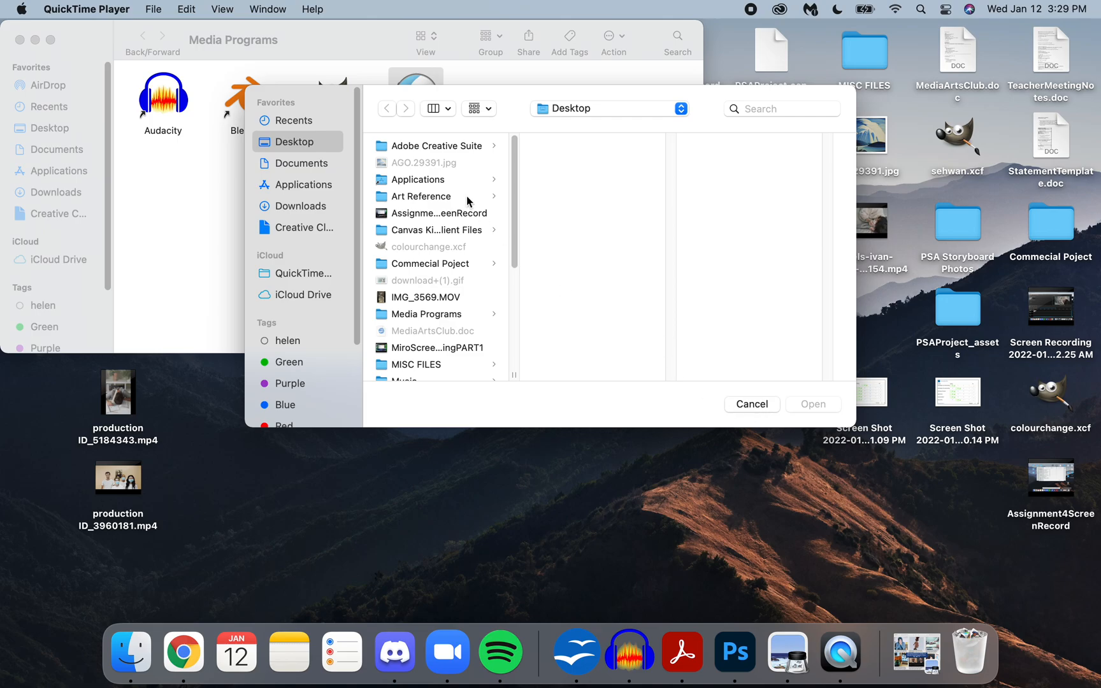
Step: Dismiss the file-opening dialog and launch OpenShot Video Editor from the Media Programs folder
left_click_drag(517, 192, 518, 275)
left_click(743, 402)
double_click(413, 102)
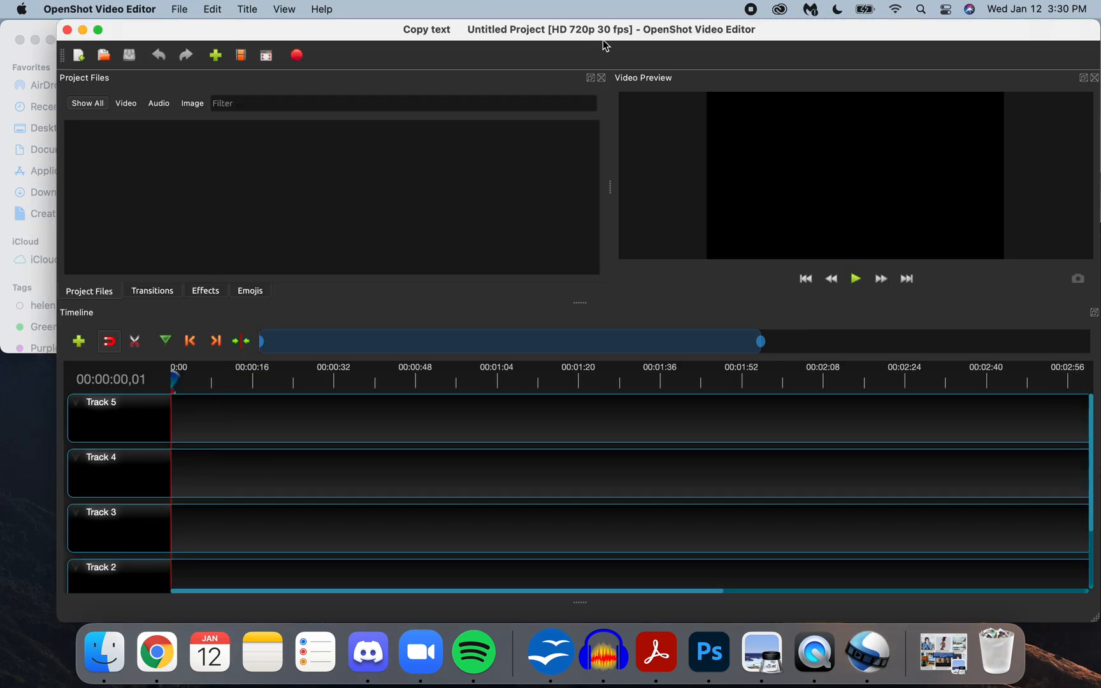
left_click_drag(606, 32, 570, 37)
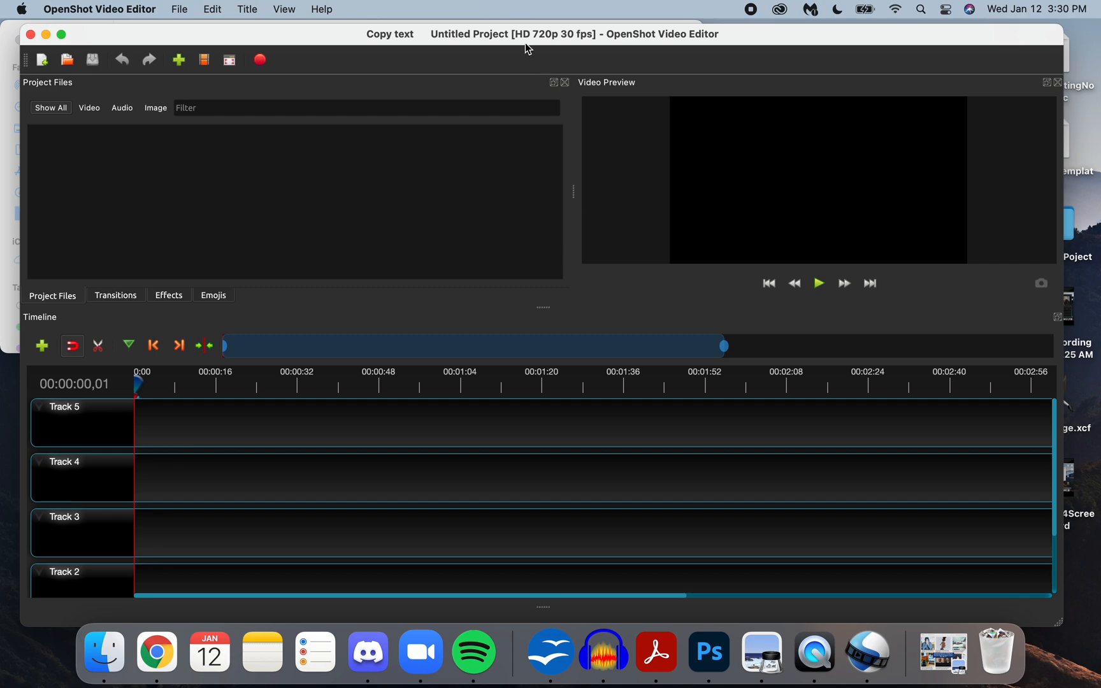
left_click_drag(538, 36, 556, 34)
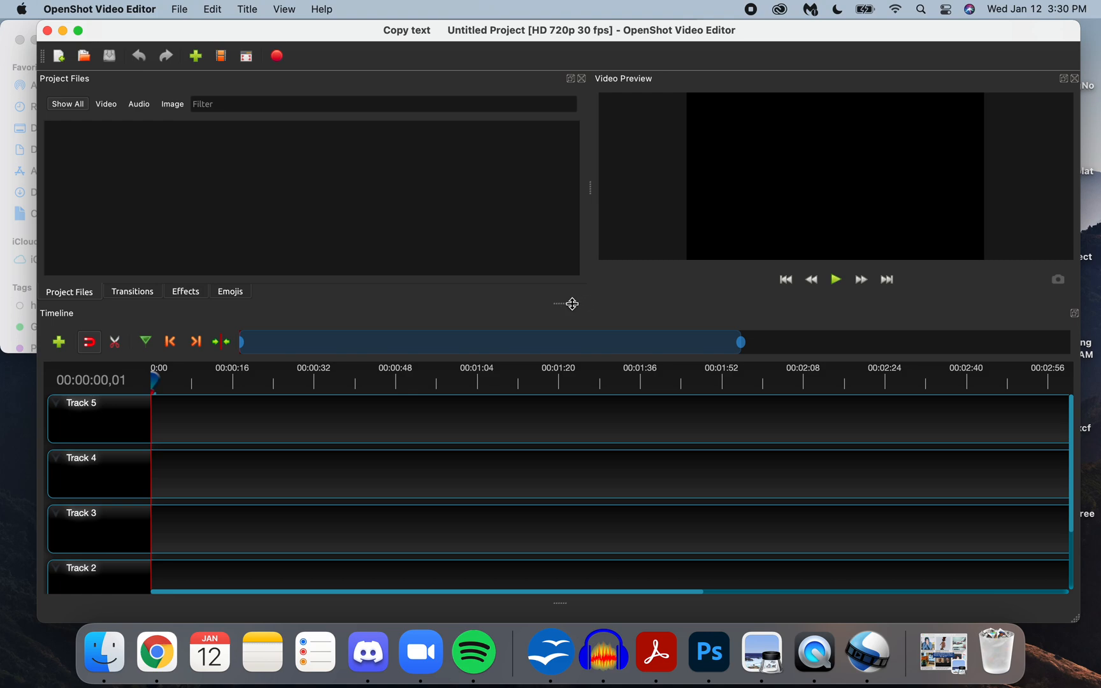
Step: Try extending the timeline area far upward, and restore the default panel layout with Simple View
left_click_drag(561, 305, 561, 152)
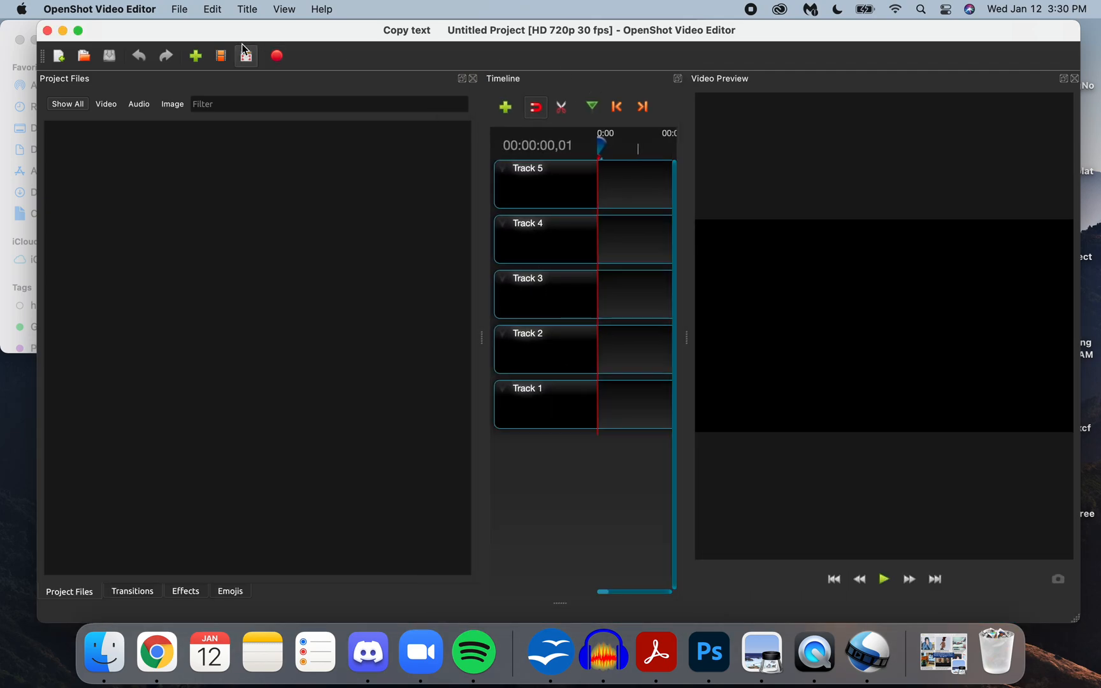
left_click(295, 8)
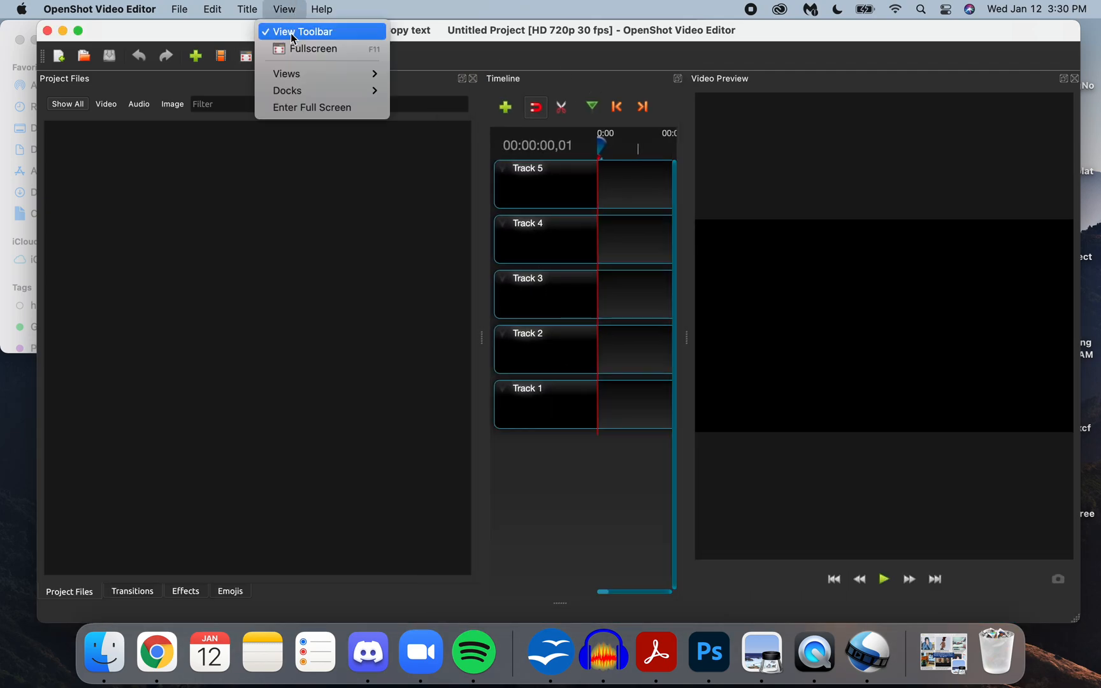
mouse_move(298, 81)
left_click(440, 73)
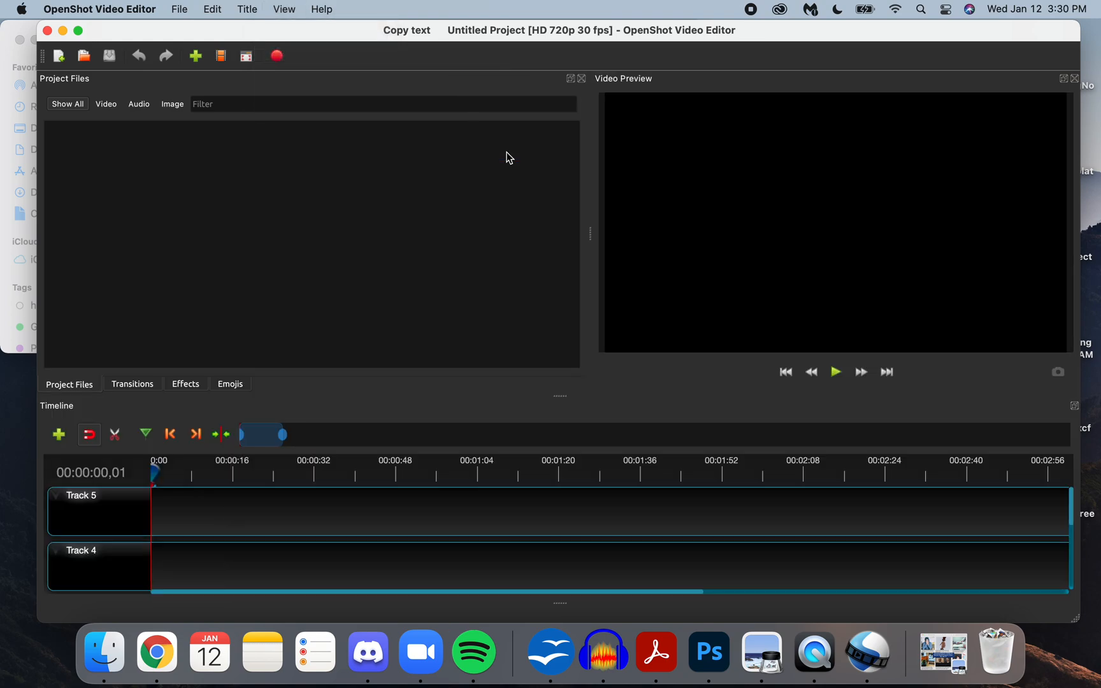
Step: Try making the timeline area much shorter and much taller by moving the divider above it
left_click_drag(563, 396, 558, 512)
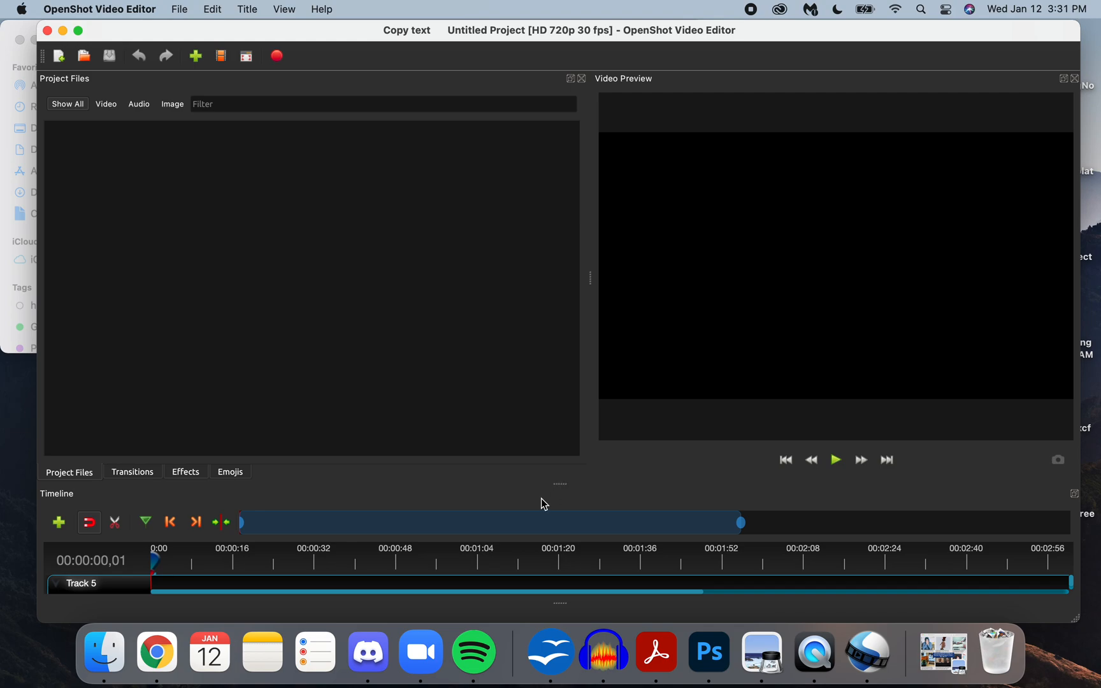
left_click_drag(491, 485, 496, 217)
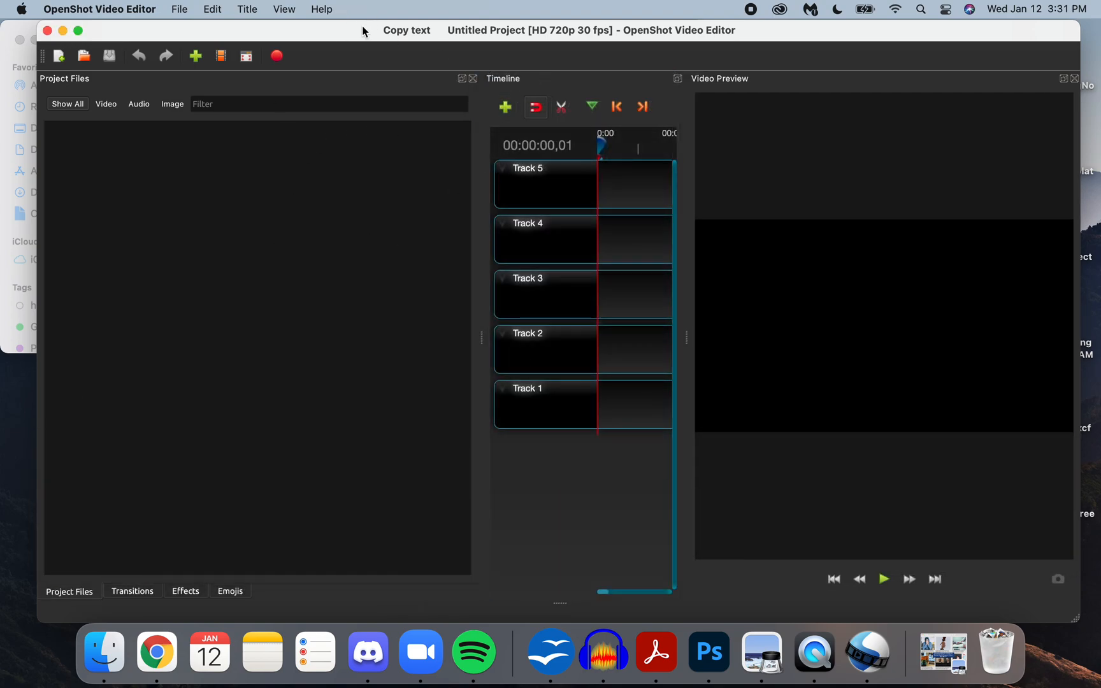
left_click(295, 12)
mouse_move(322, 9)
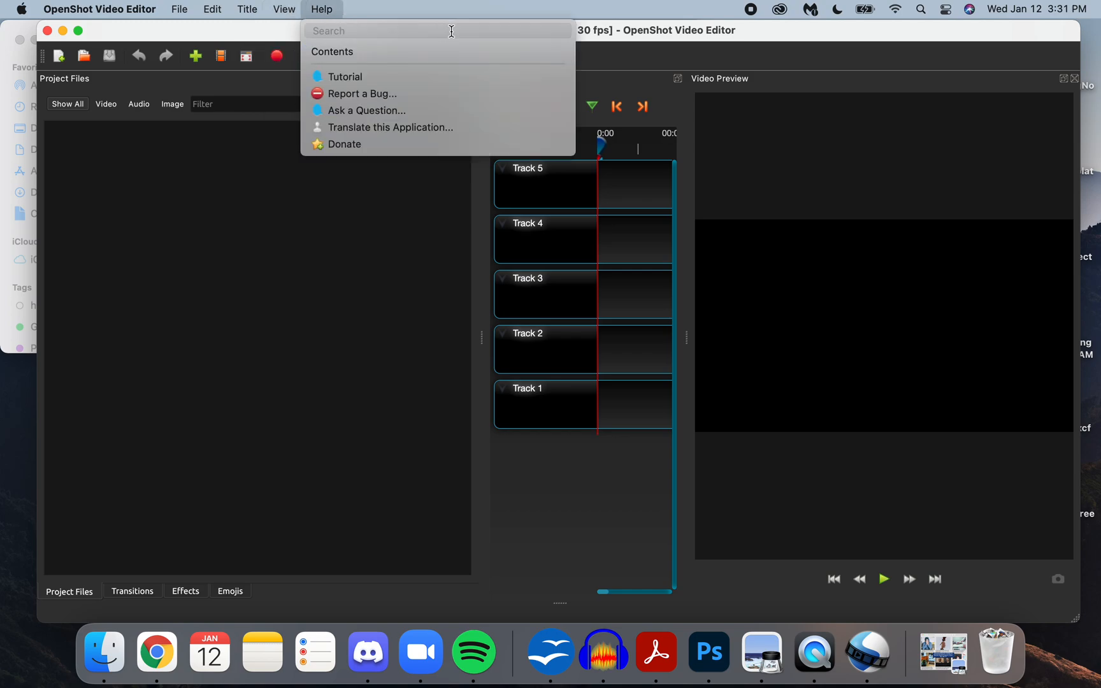
left_click(245, 34)
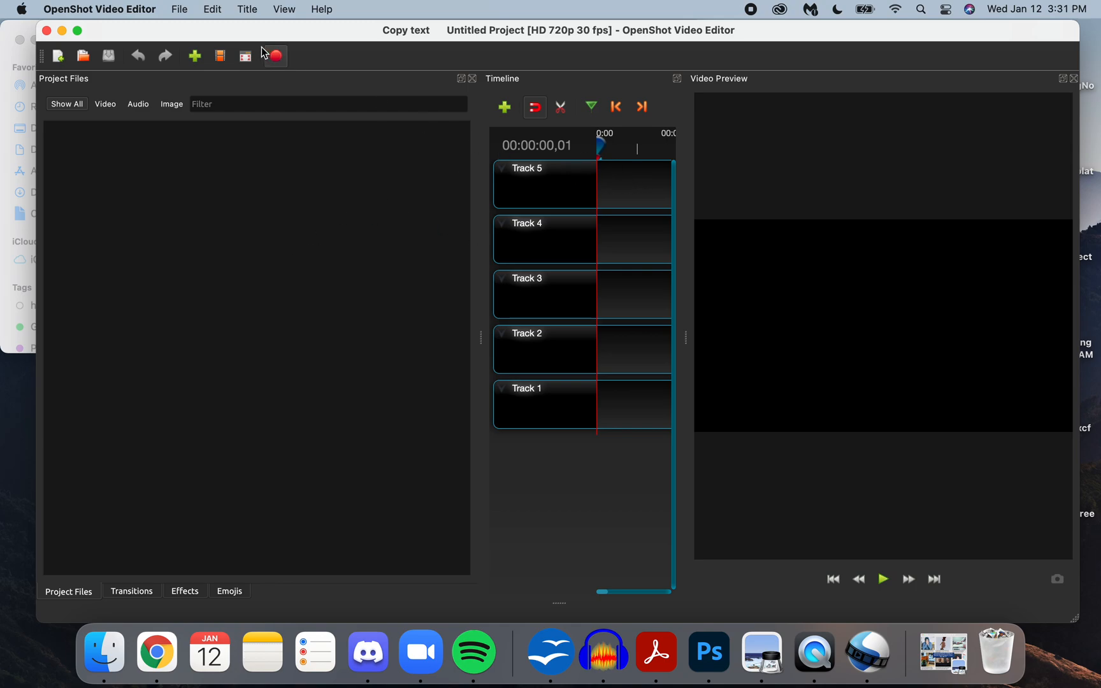
Step: Restore the Simple View layout and enlarge the timeline area so that Tracks 5 to 2 fit
left_click(287, 11)
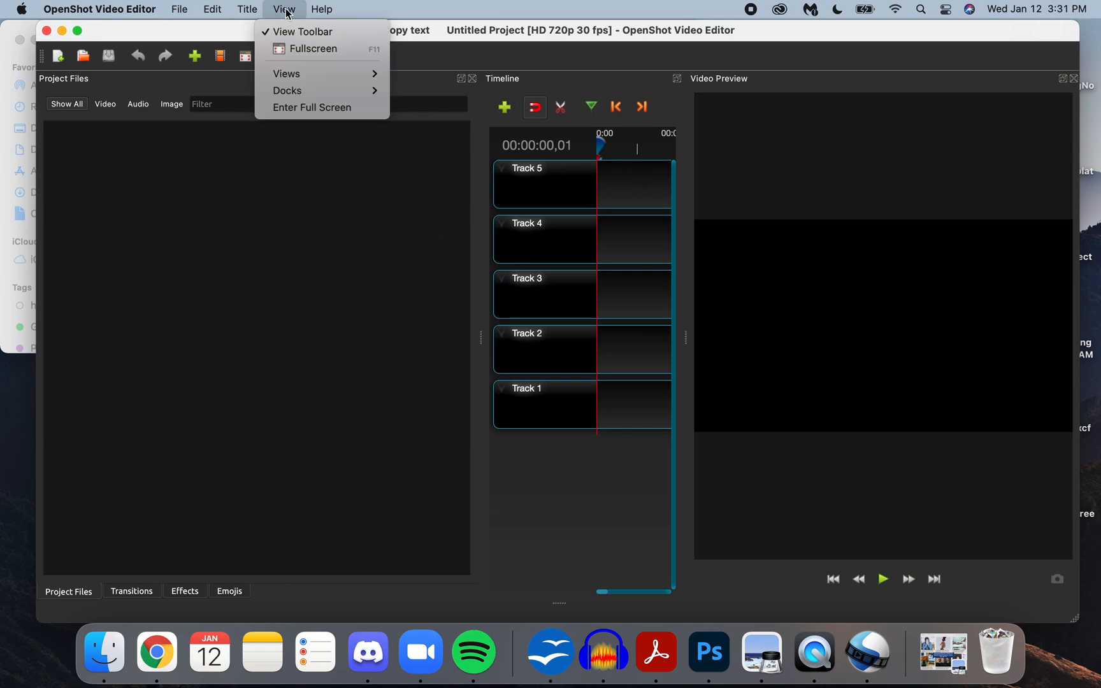
mouse_move(308, 75)
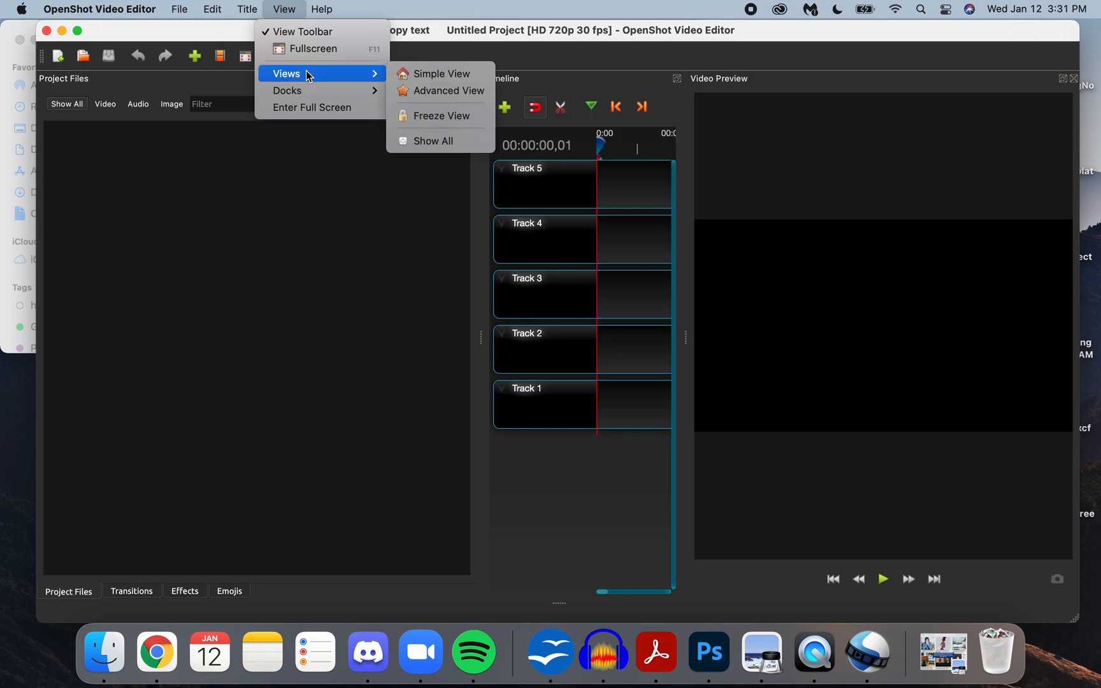
left_click(407, 74)
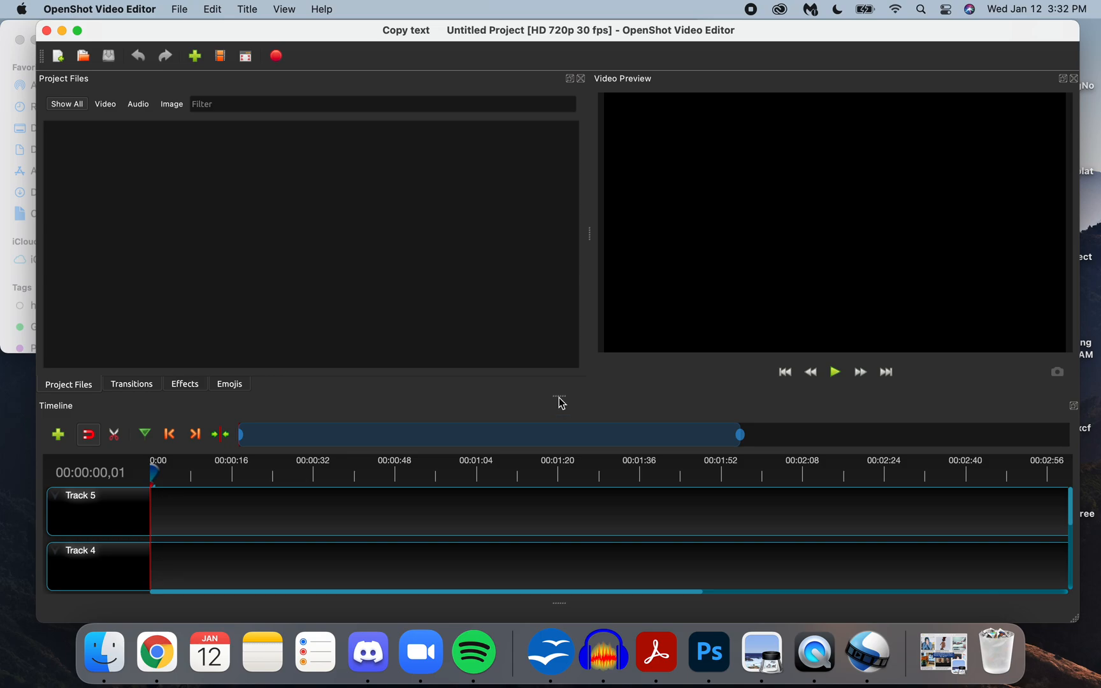
left_click_drag(559, 396, 560, 303)
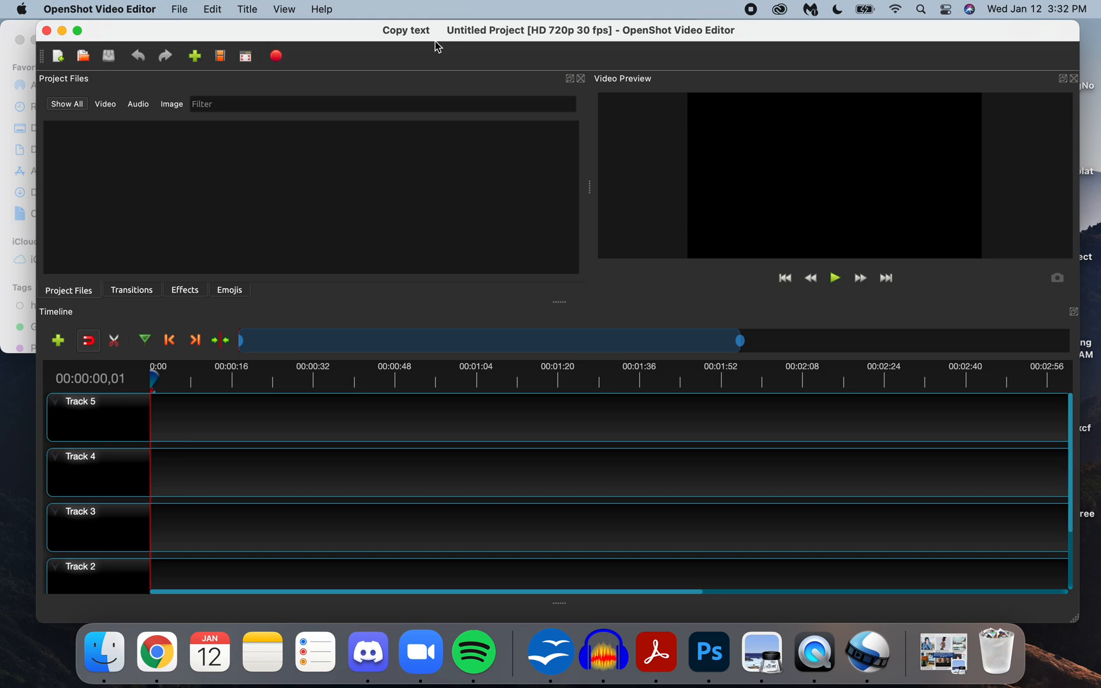
Step: Close the Media Programs folder window and reposition the OpenShot window in front on the desktop
mouse_move(430, 59)
left_mouse_down()
mouse_move(428, 69)
mouse_move(427, 54)
left_mouse_up()
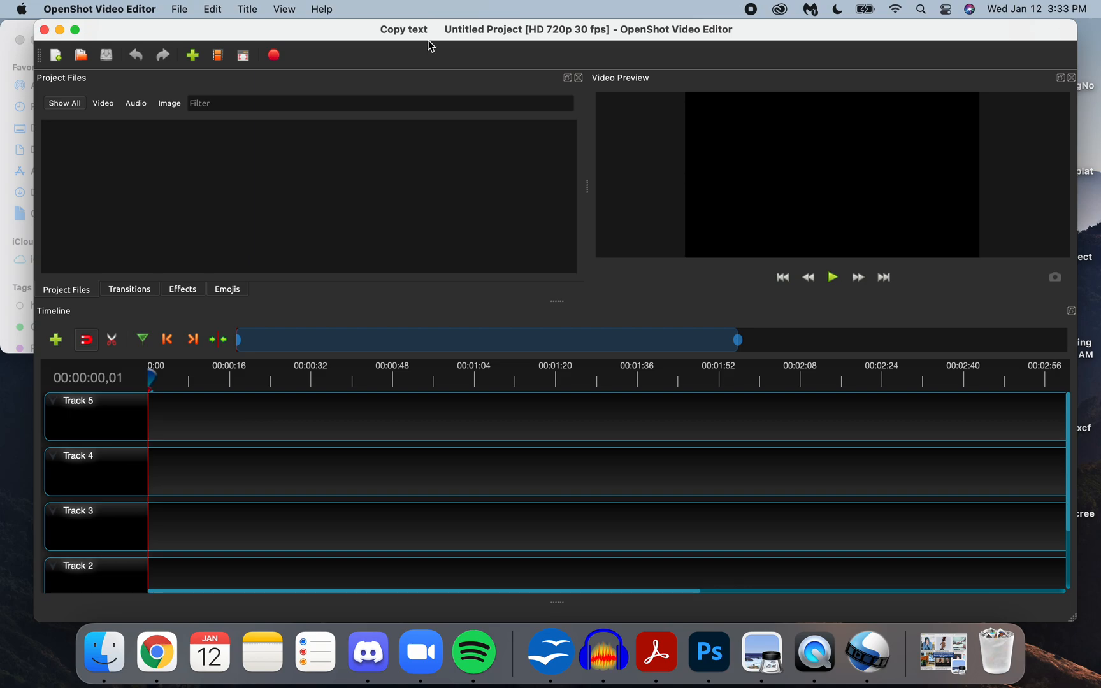
left_click_drag(415, 30, 354, 59)
left_click(183, 29)
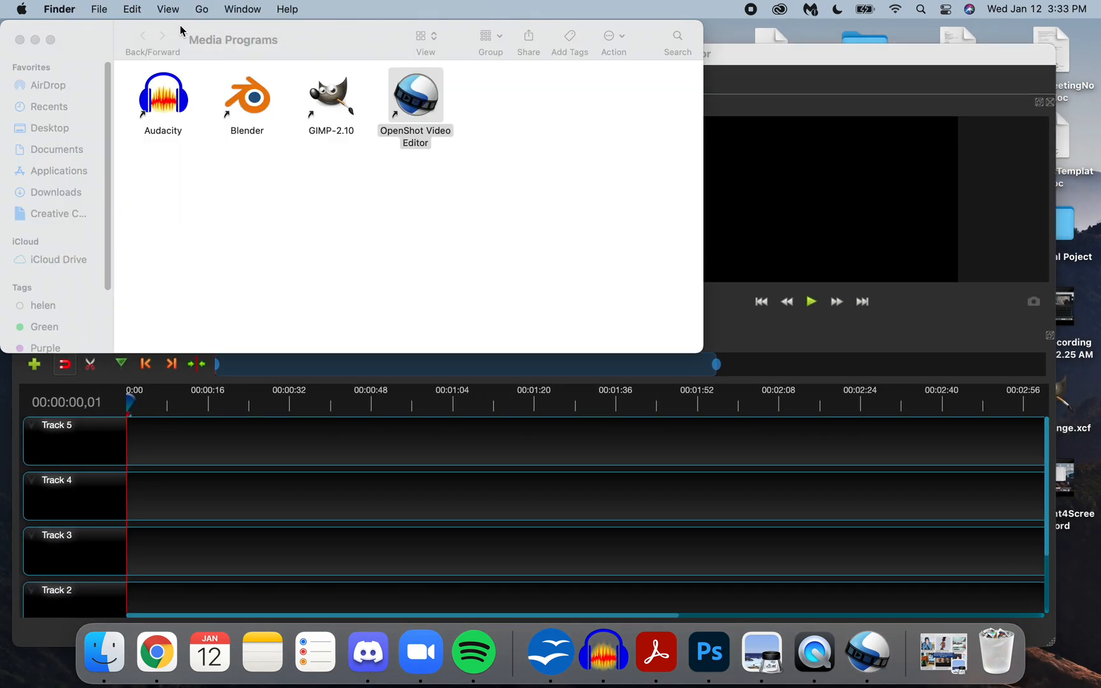
left_click(21, 40)
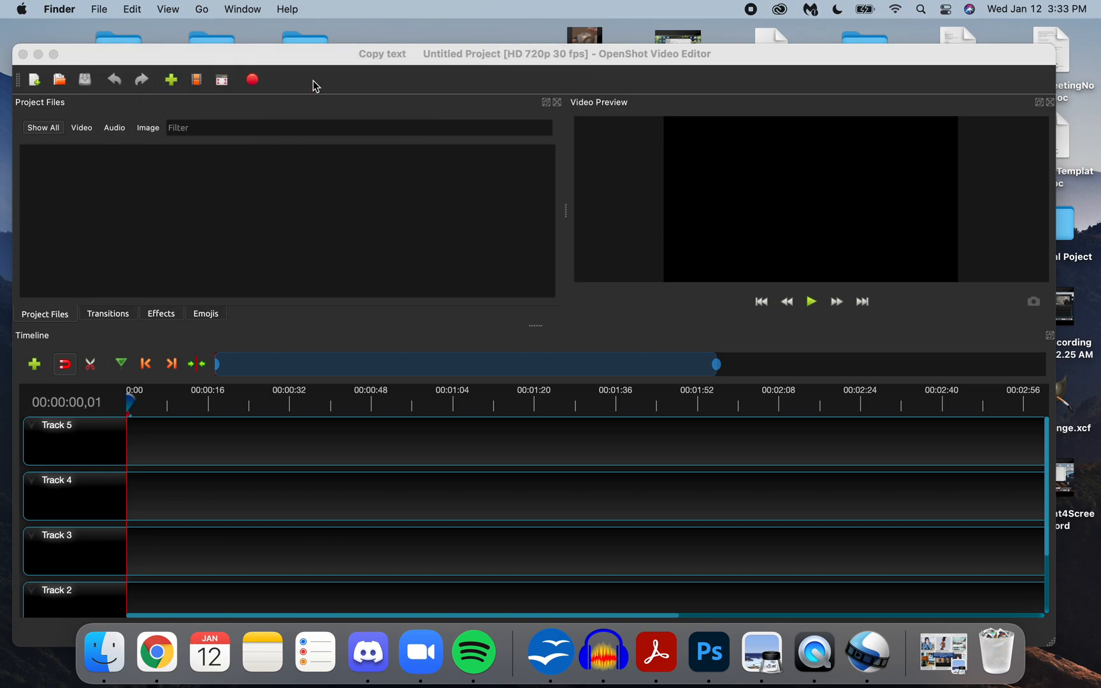
left_click(324, 58)
mouse_move(324, 58)
left_mouse_down()
mouse_move(334, 40)
mouse_move(336, 49)
left_mouse_up()
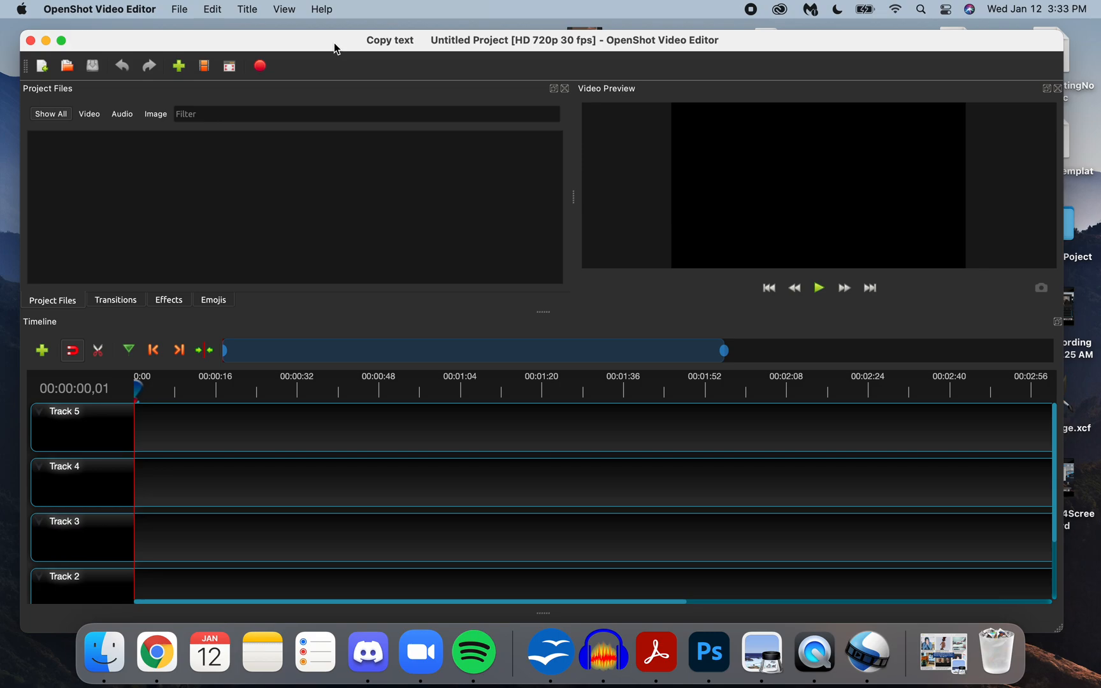
mouse_move(334, 43)
left_mouse_down()
mouse_move(353, 96)
mouse_move(336, 201)
mouse_move(320, 84)
mouse_move(330, 38)
left_mouse_up()
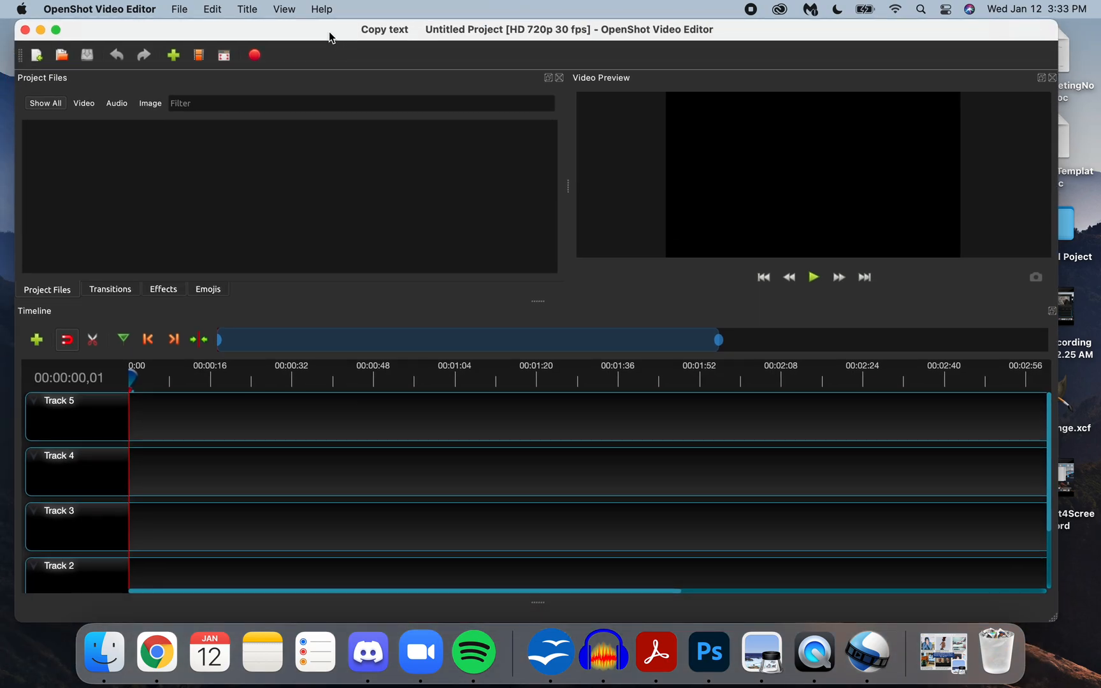
mouse_move(328, 31)
left_mouse_down()
mouse_move(330, 76)
mouse_move(359, 157)
mouse_move(333, 474)
mouse_move(339, 130)
mouse_move(320, 33)
left_mouse_up()
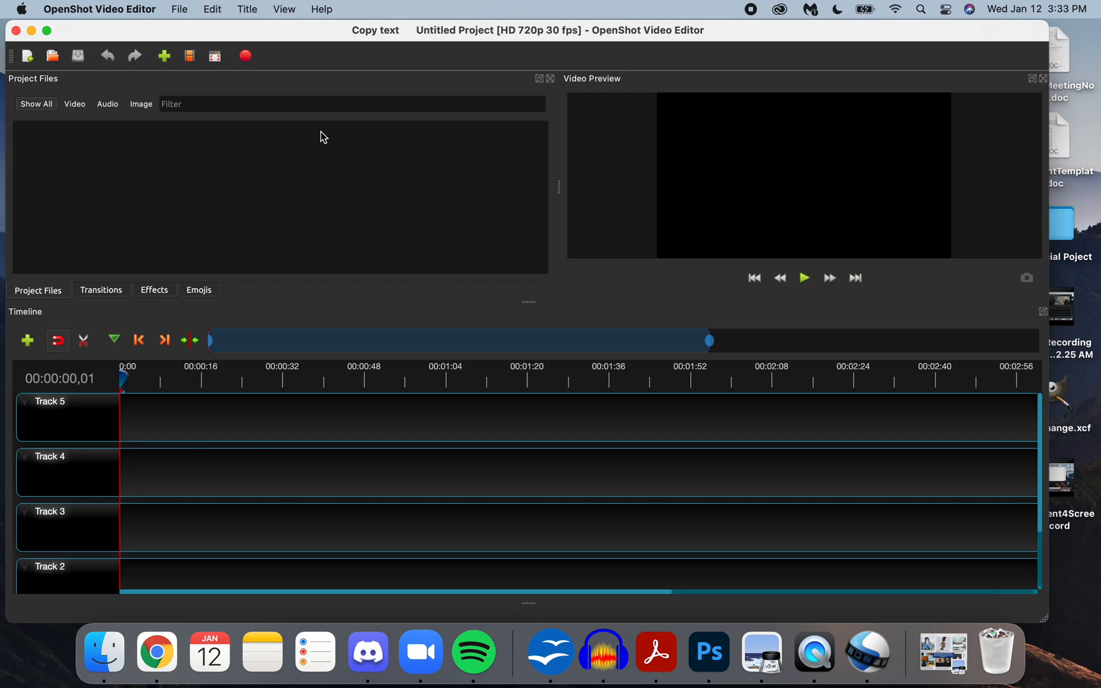
left_click_drag(361, 34, 372, 37)
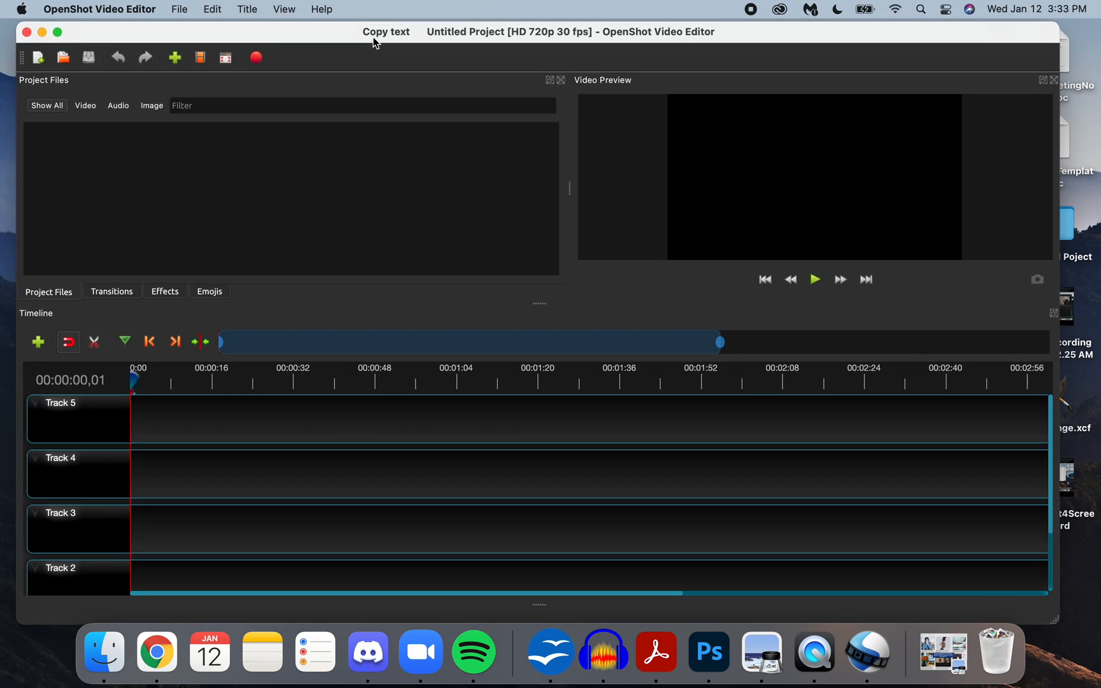
Step: Switch to Chrome and go to pexels.com
left_click(169, 650)
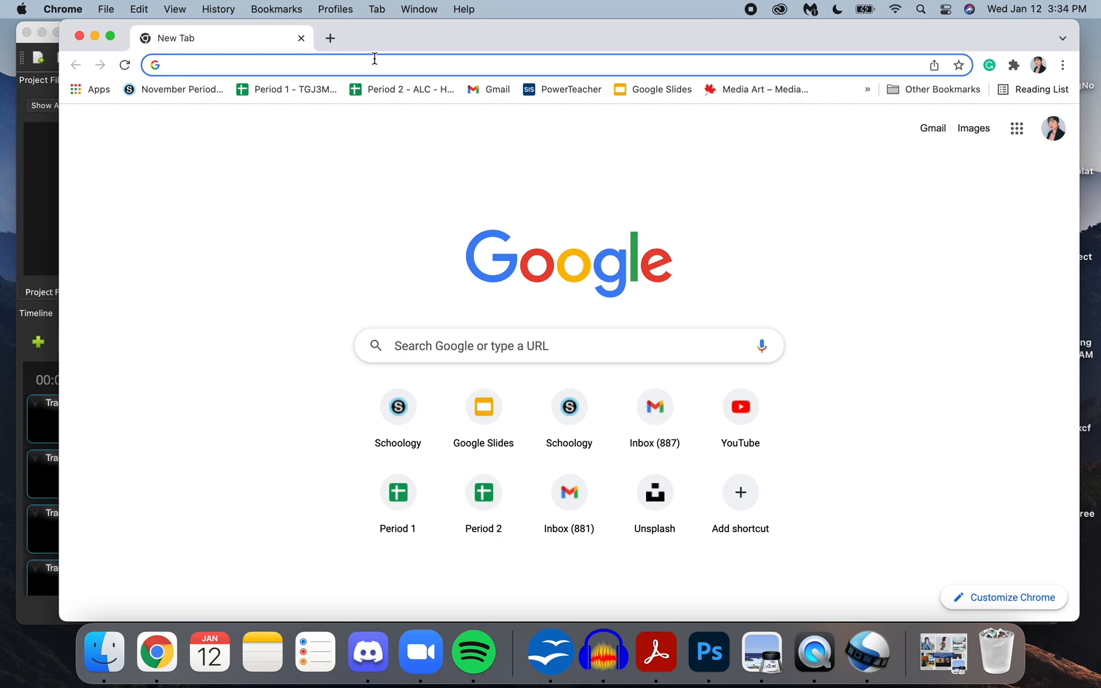
type("pexel")
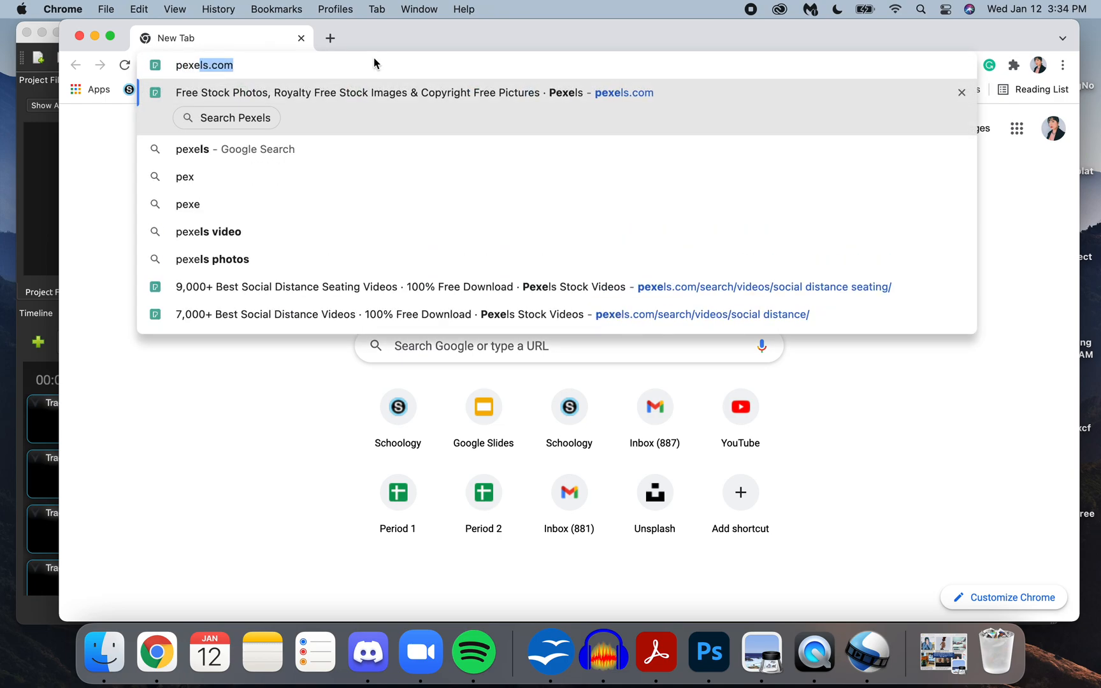
type("s")
key("BackSpace")
type("s.com")
key("Return")
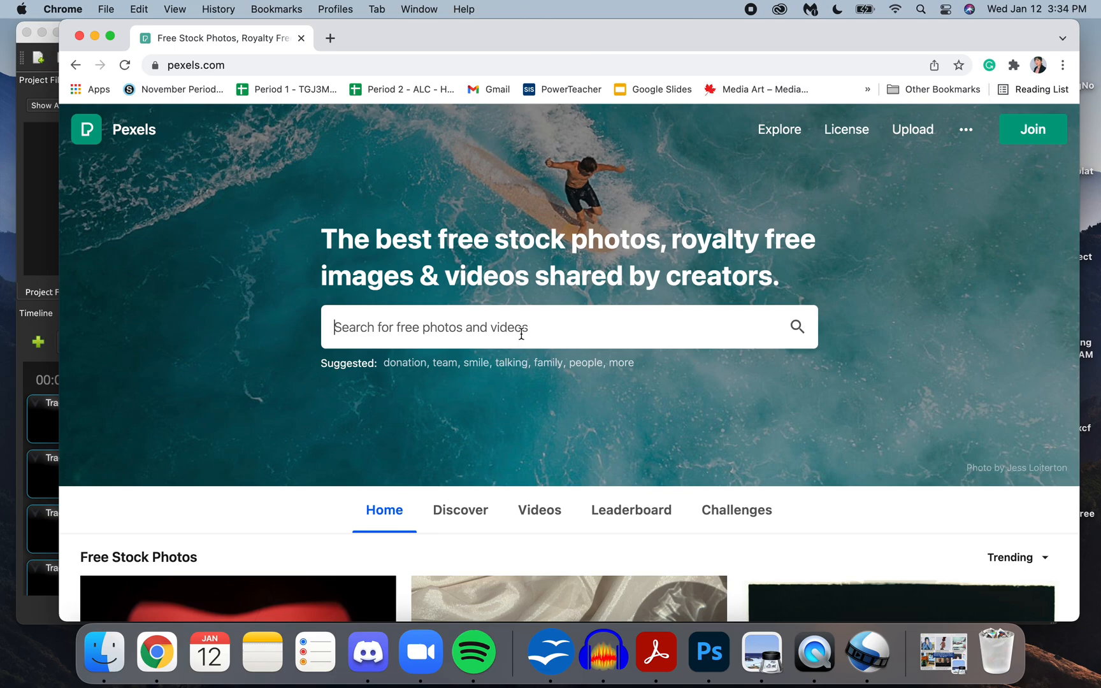
Step: Search Pexels for "cute dog"
left_click(451, 331)
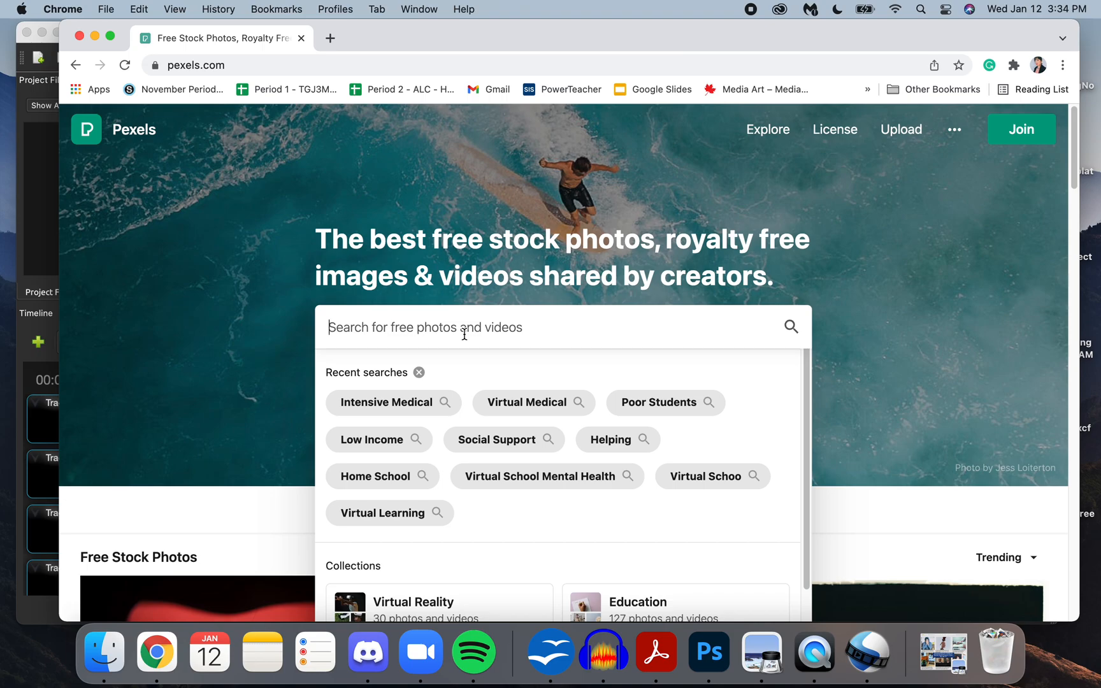
type("cut")
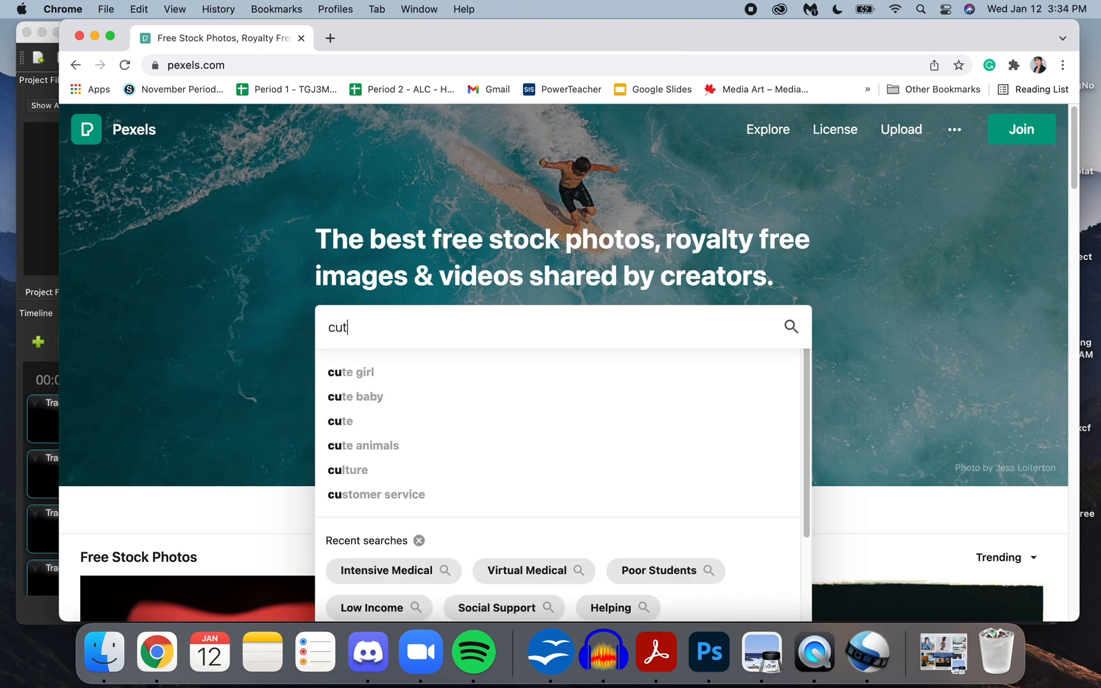
type("e dog")
key("Return")
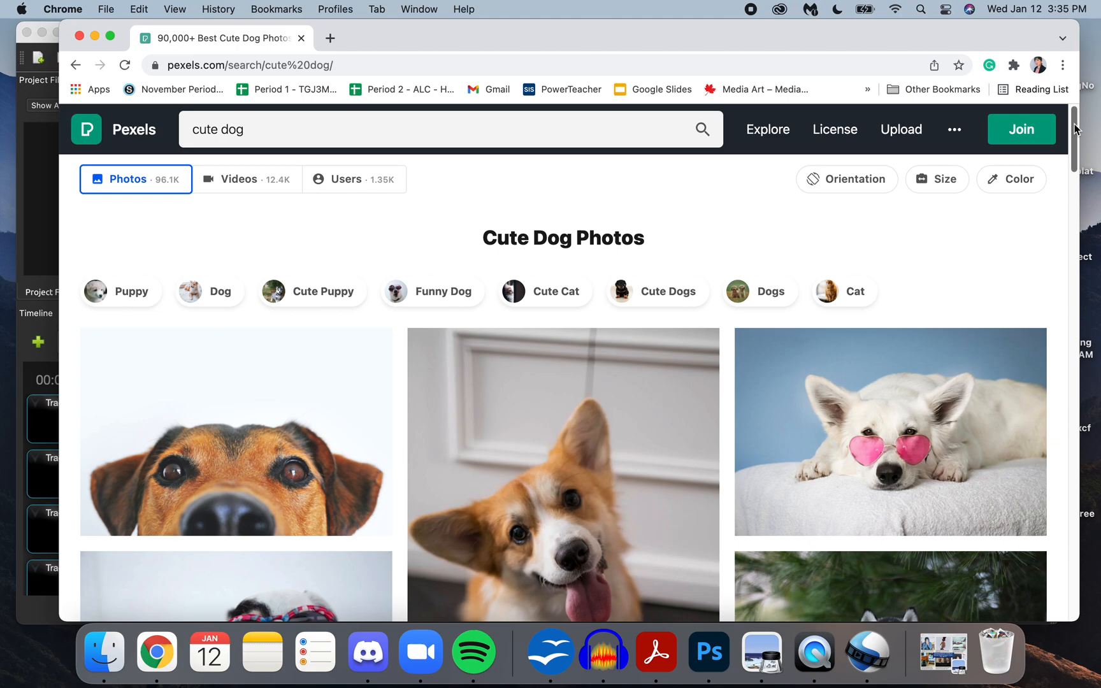
Step: Look through the cute dog photo results and minimize the OpenShot window behind the browser
left_click_drag(1075, 129, 1081, 199)
left_click_drag(1027, 43, 1004, 82)
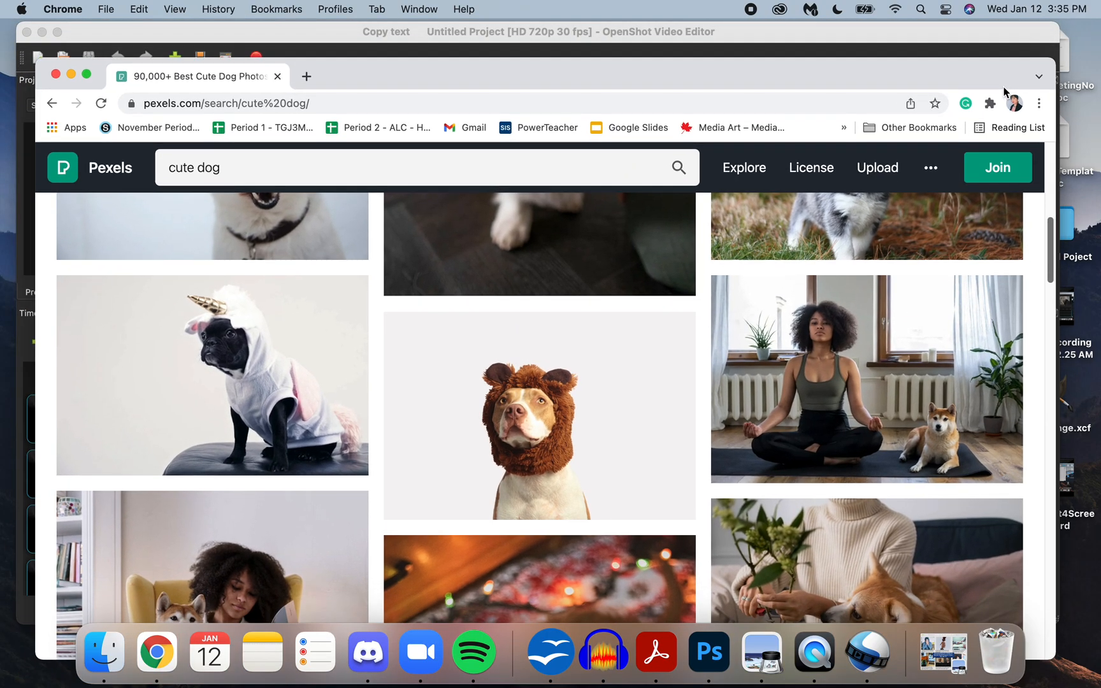
left_click(41, 32)
left_click_drag(390, 79, 237, 26)
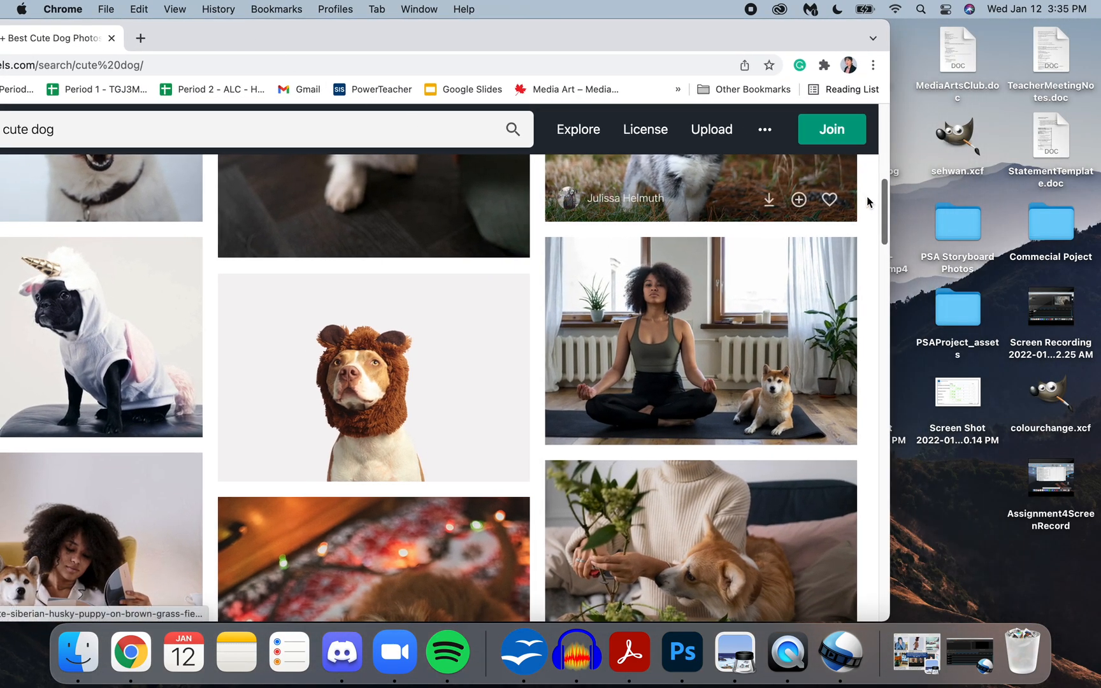
mouse_move(884, 203)
left_mouse_down()
mouse_move(895, 311)
mouse_move(887, 185)
left_mouse_up()
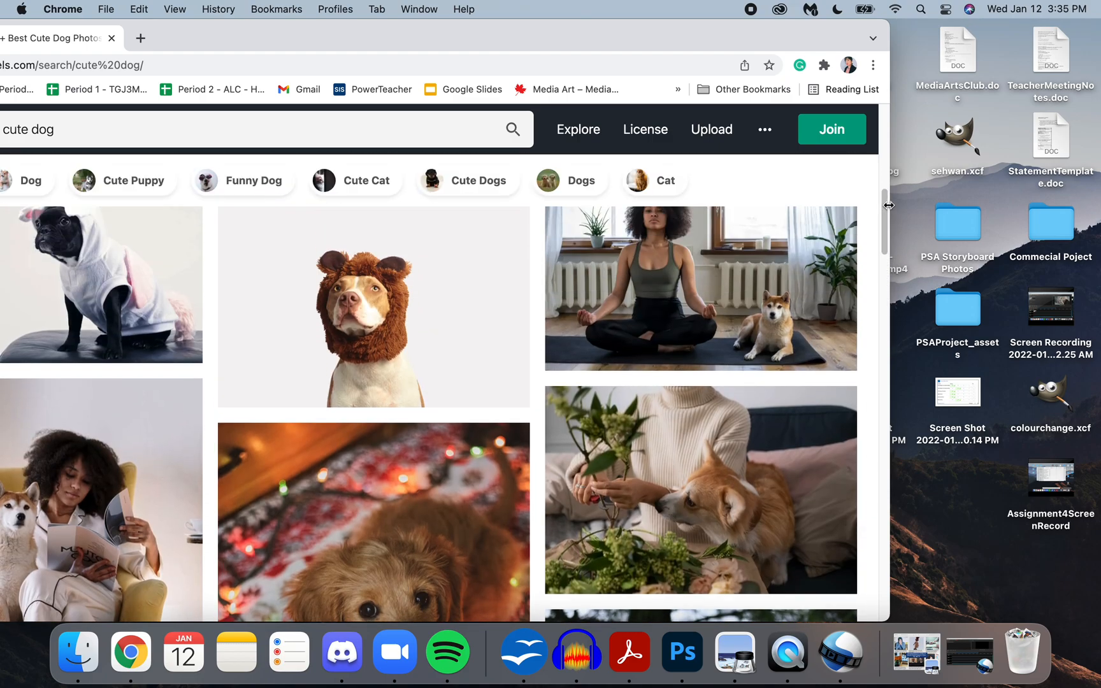
left_click_drag(674, 35, 846, 32)
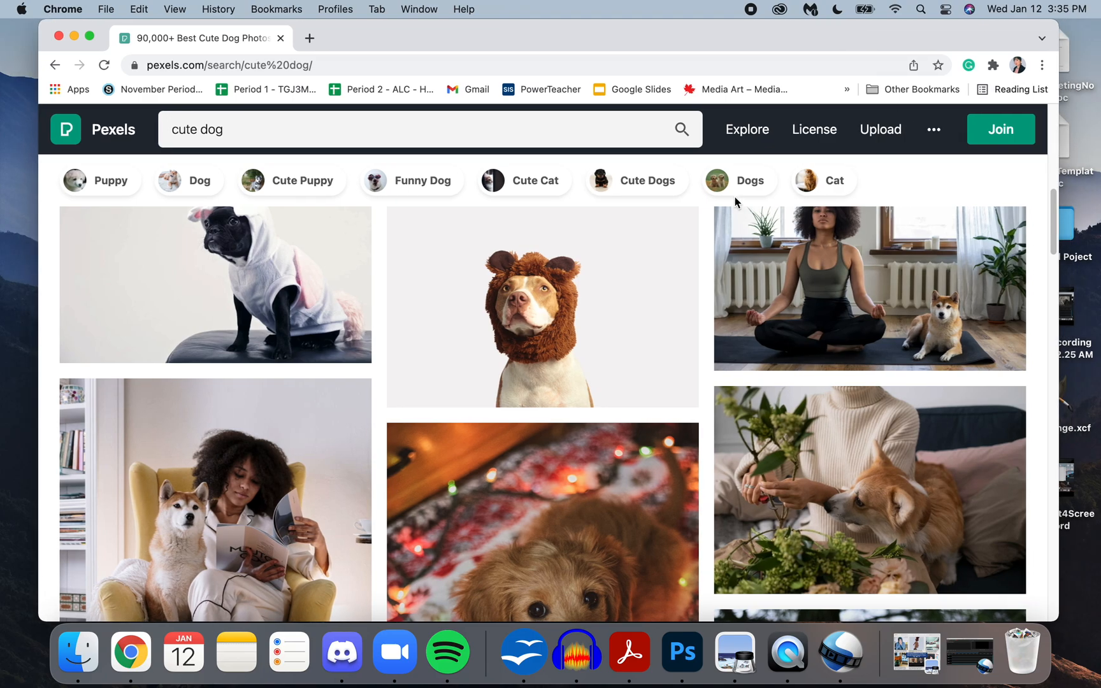
scroll(609, 210, "up", 5)
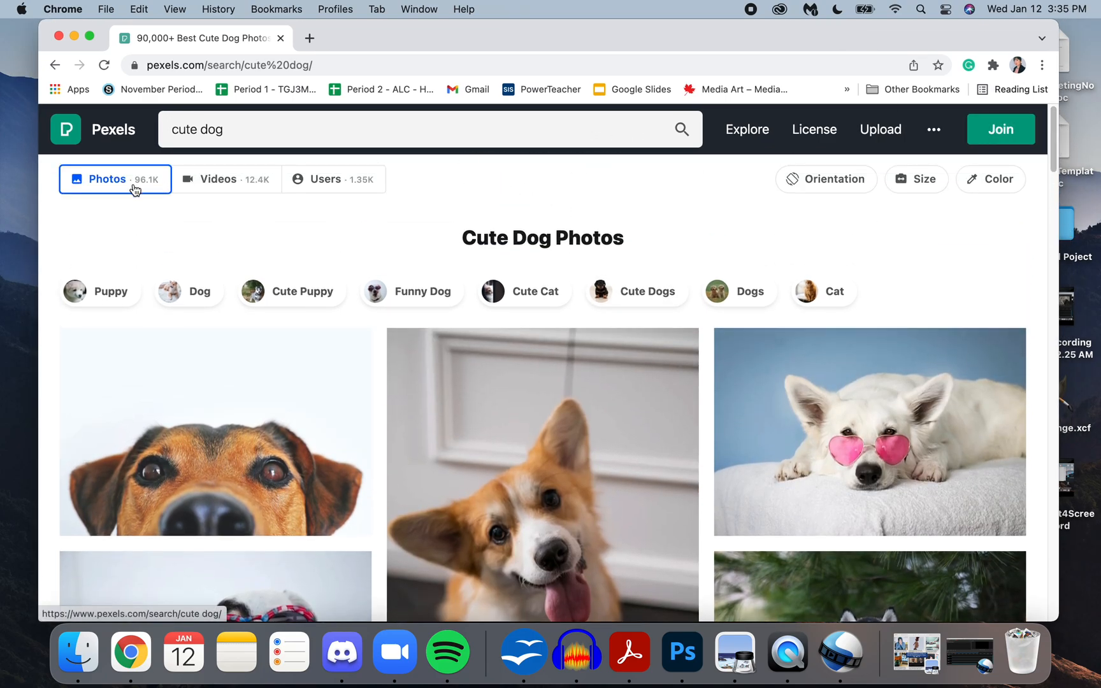
Step: Show the video results for "cute dog" and look through them
left_click(232, 185)
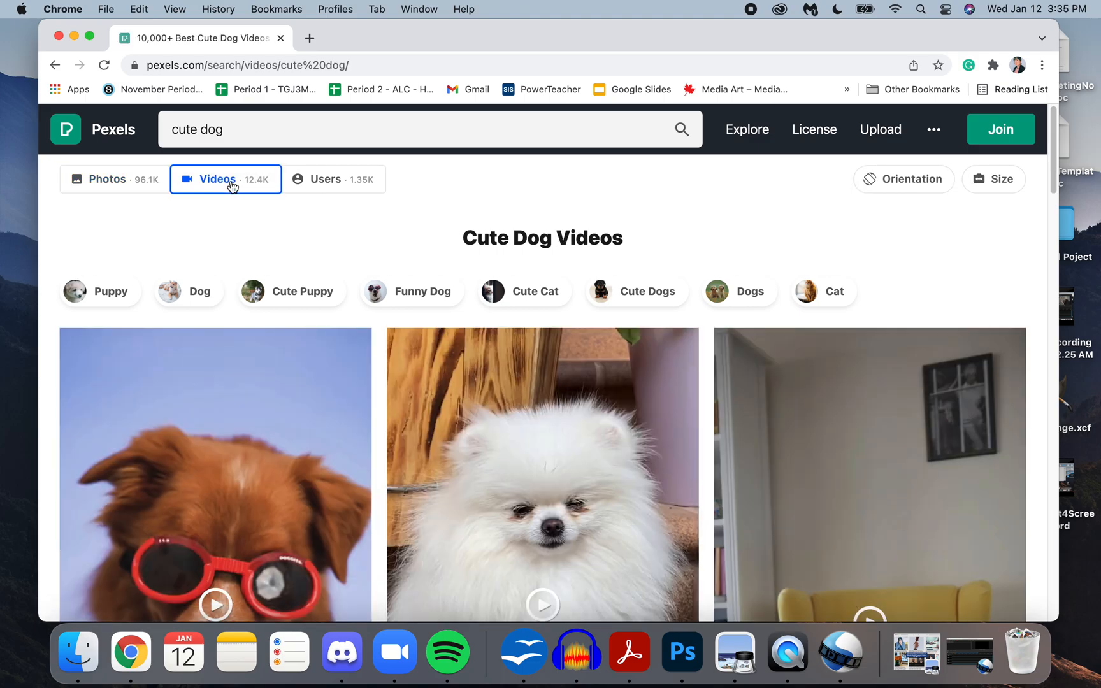
left_click_drag(1055, 184, 1056, 256)
scroll(1053, 293, "down", 10)
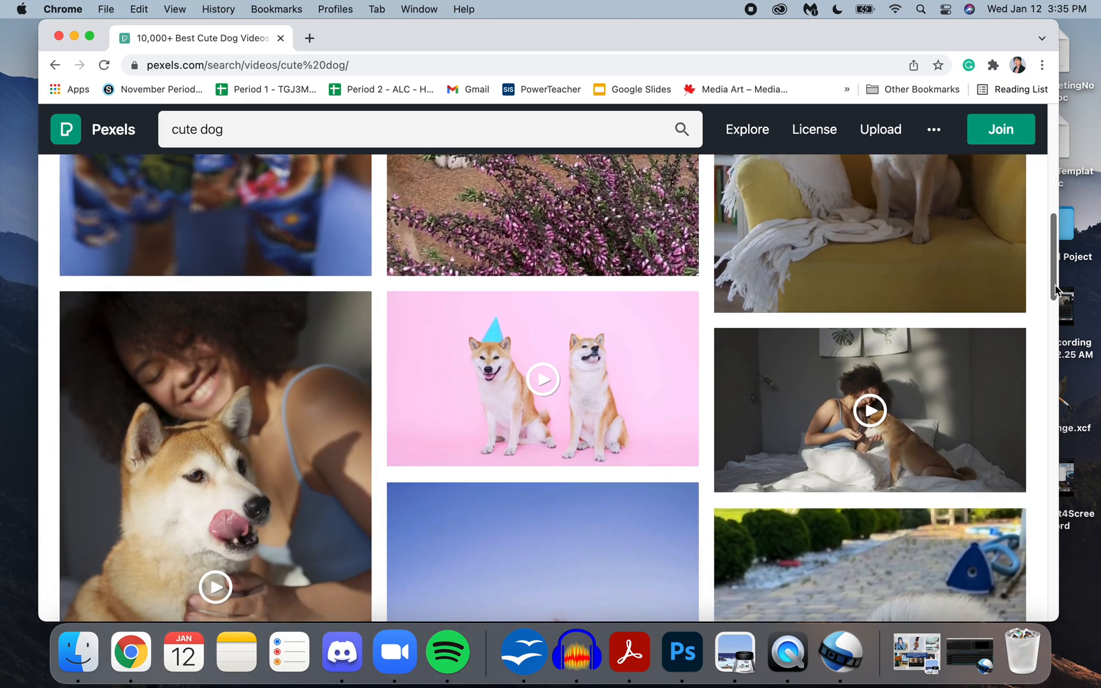
scroll(1049, 351, "down", 6)
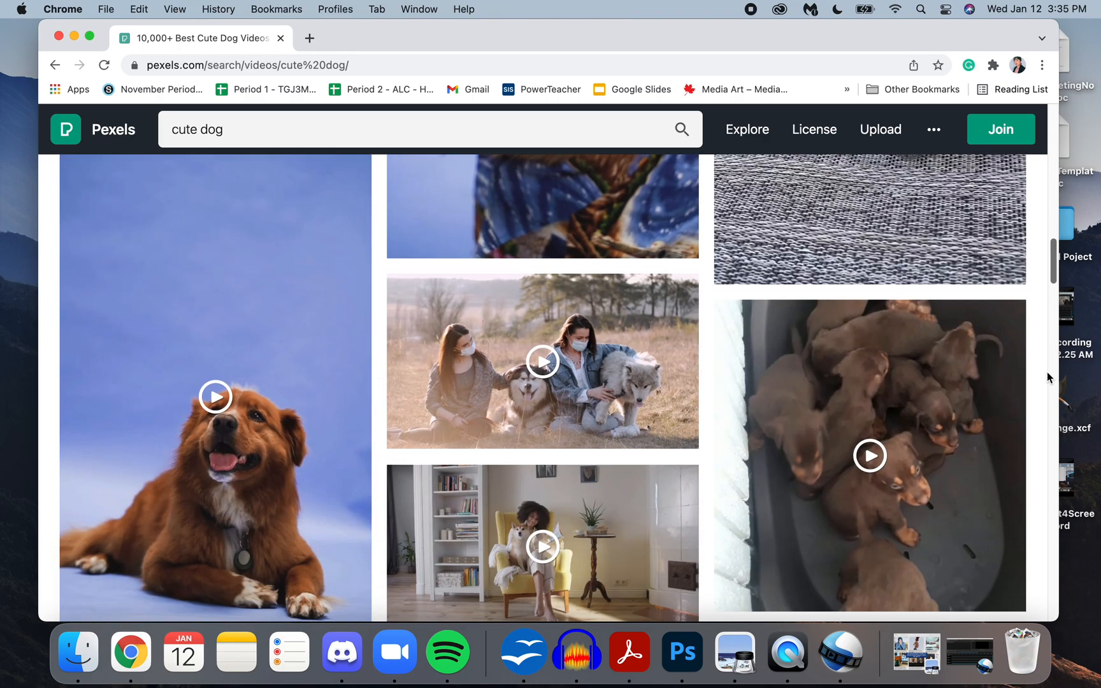
scroll(1048, 356, "up", 6)
scroll(1044, 363, "down", 9)
scroll(1040, 402, "down", 5)
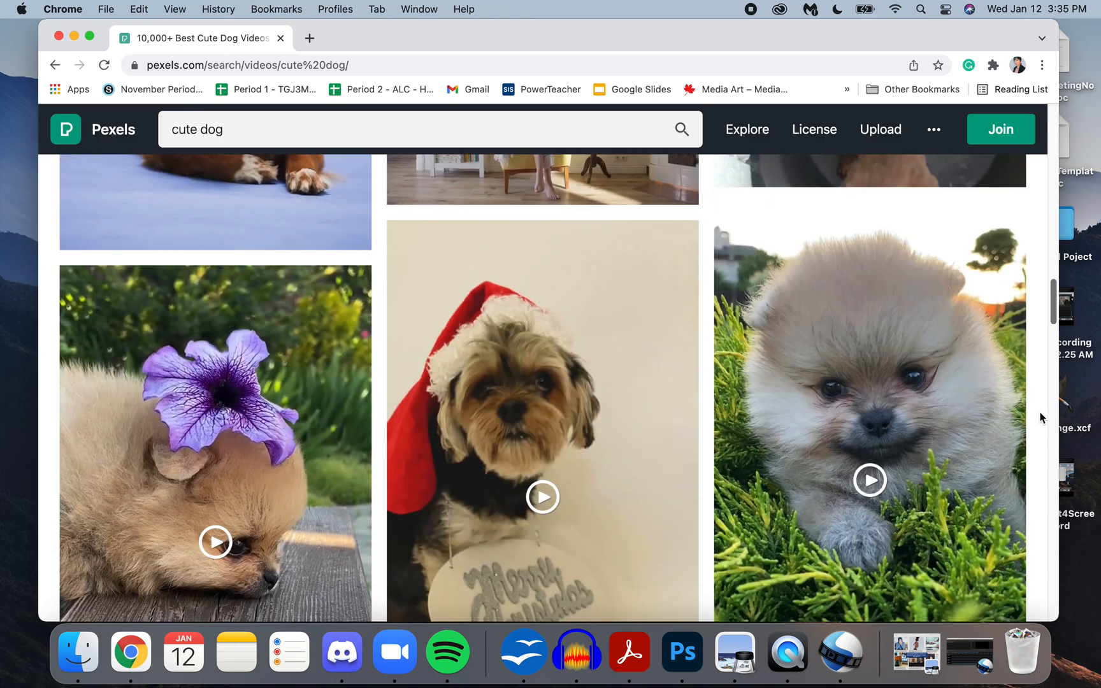
Step: Search the Pexels videos for "chow chow"
triple_click(511, 139)
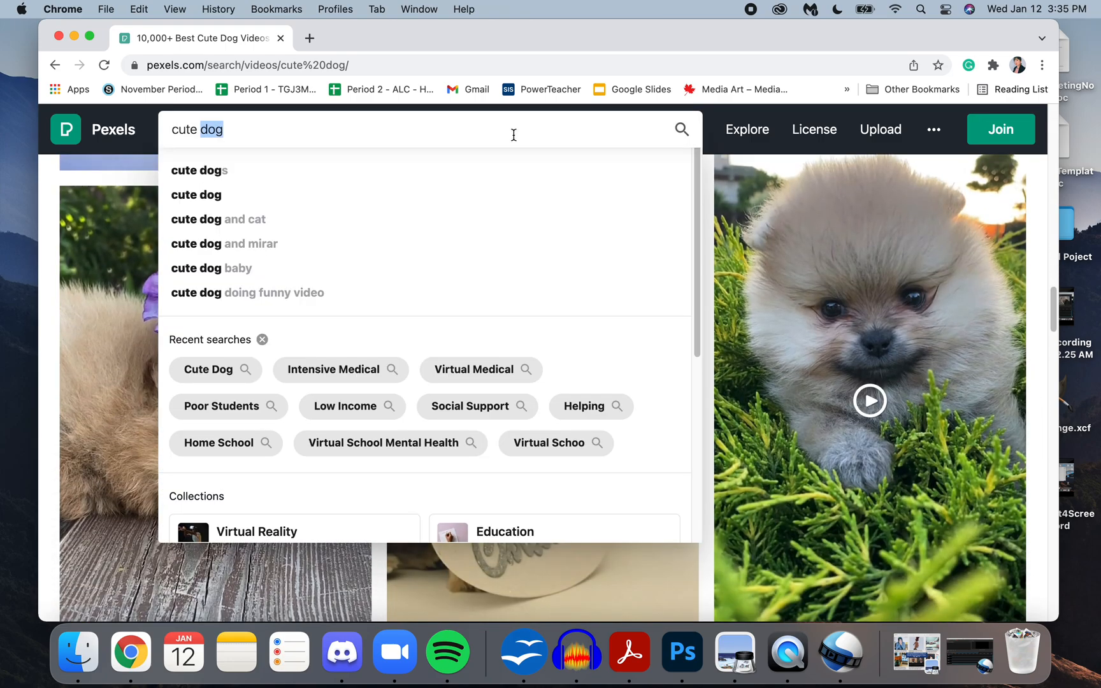
type("chow chow")
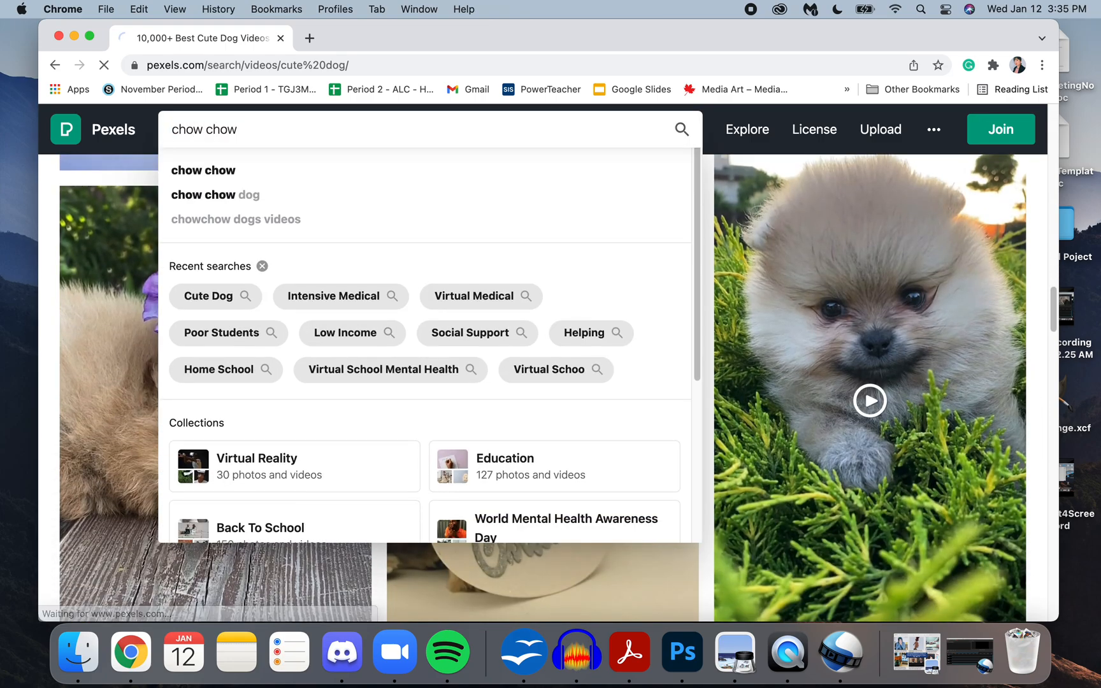
key("Return")
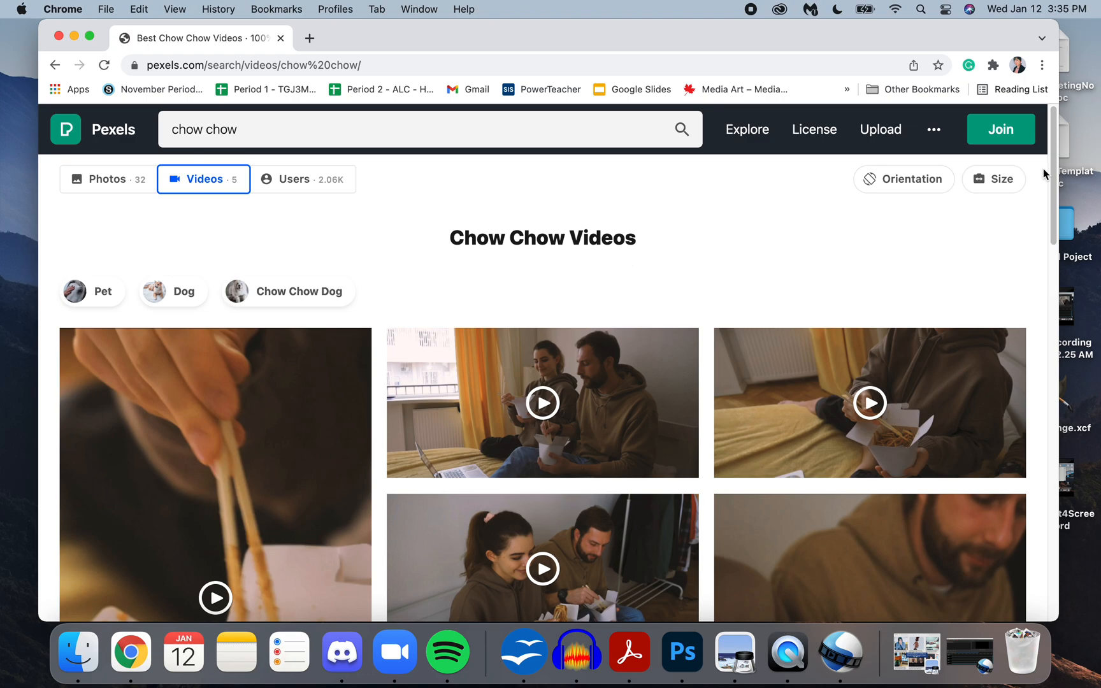
Step: Refine the video search to "chow chow dog" and look through the results for a suitable clip
left_click(498, 137)
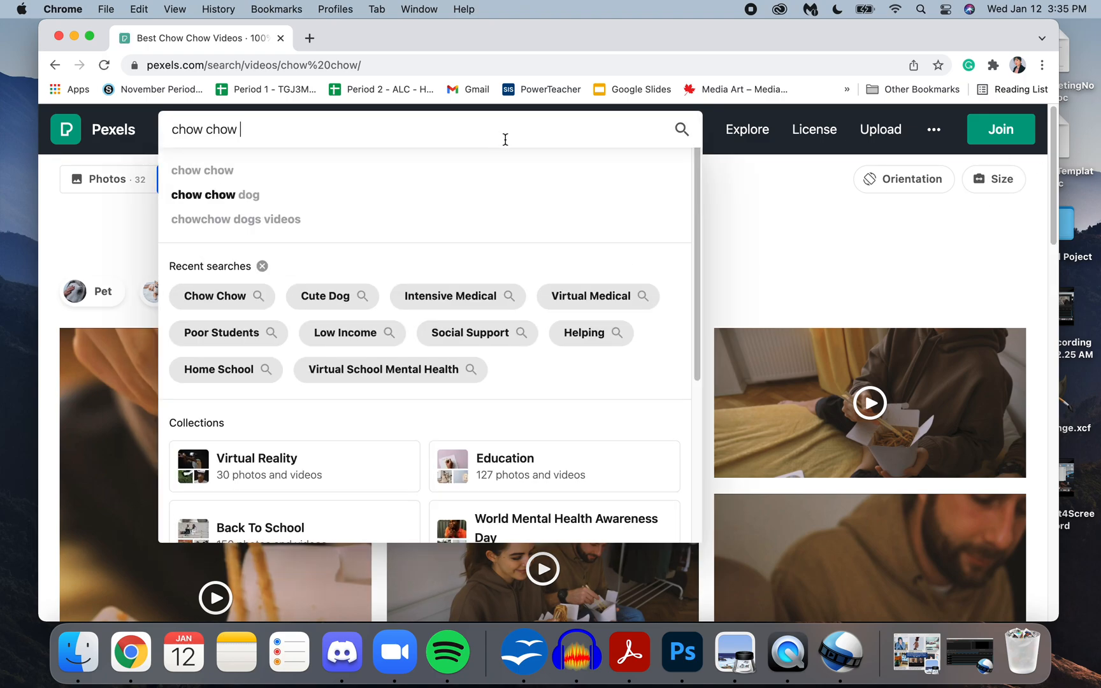
type("dog")
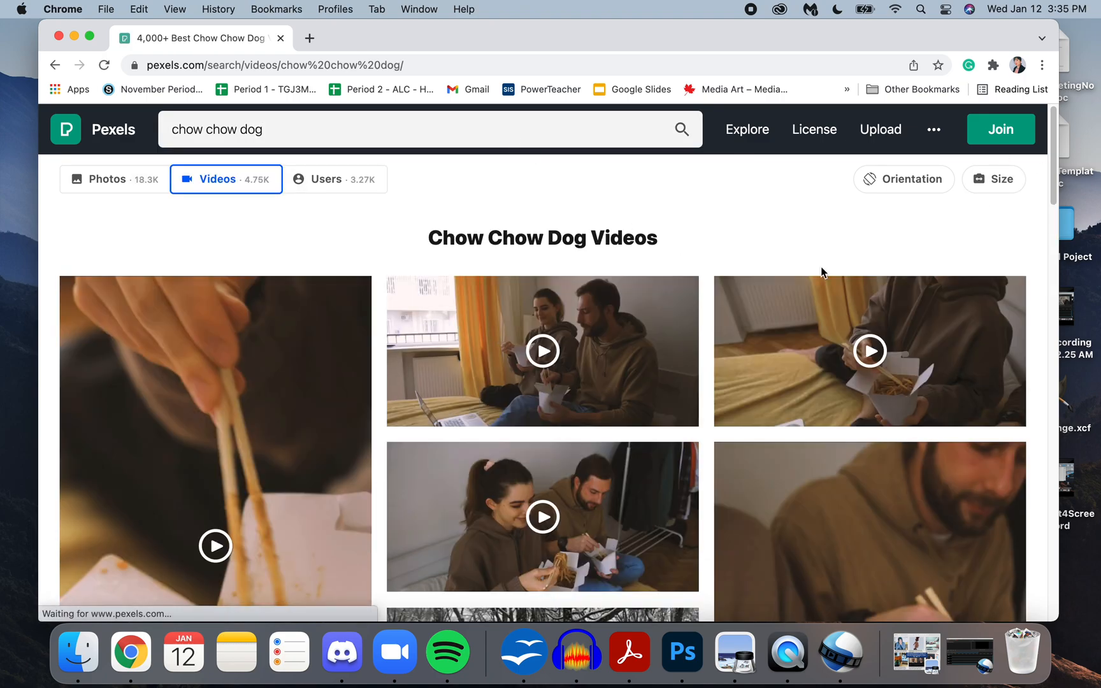
left_click_drag(1052, 194, 1044, 596)
scroll(1045, 599, "down", 5)
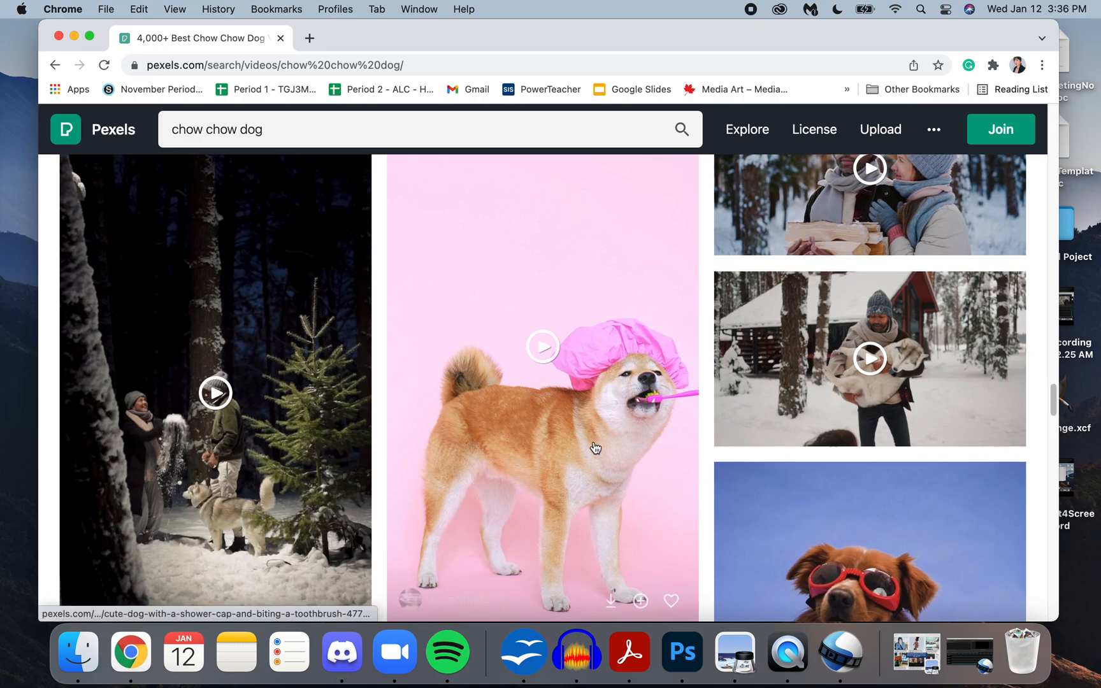
Step: Open the video of the dog with a pink shower cap and toothbrush and preview part of it
left_click(546, 347)
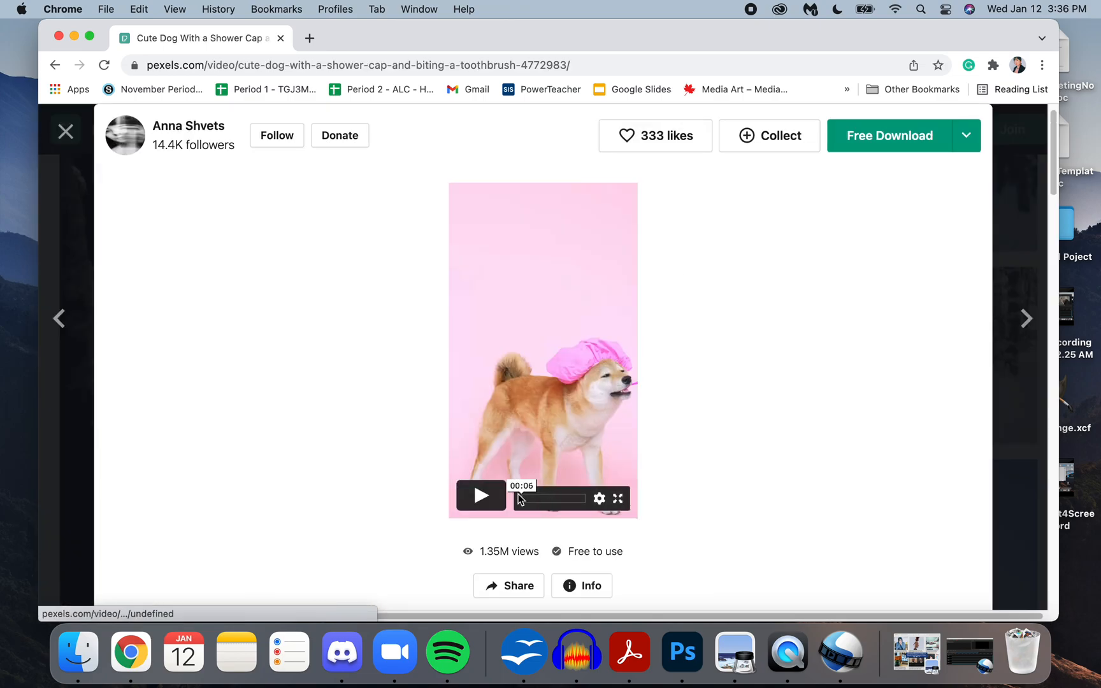
left_click(488, 500)
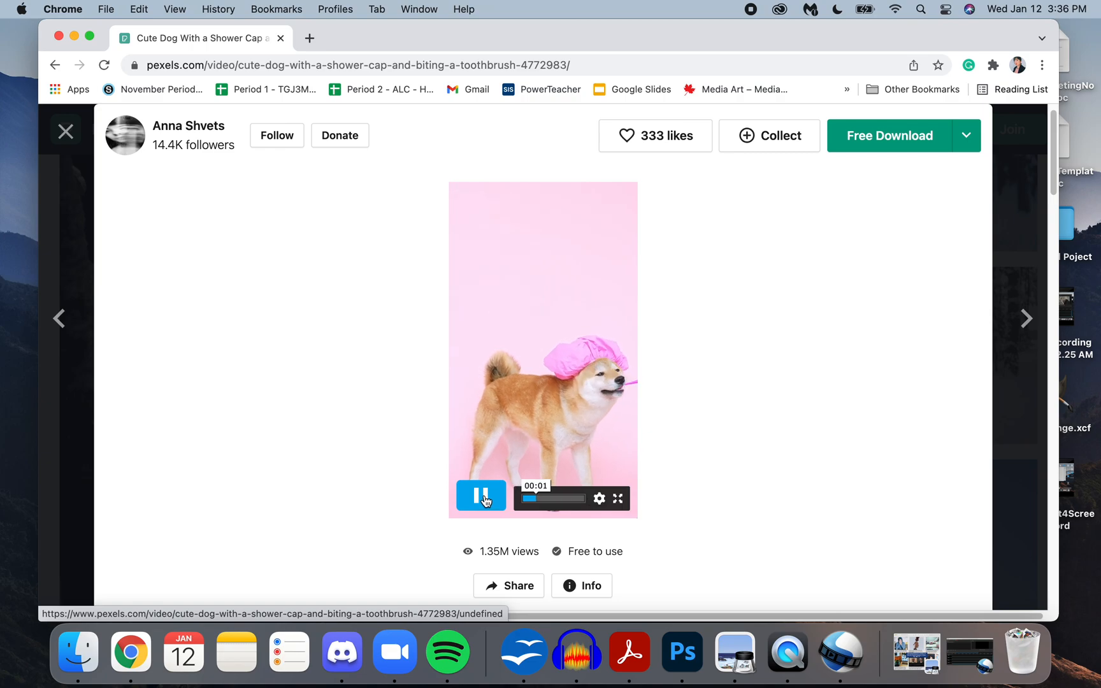
left_click(485, 499)
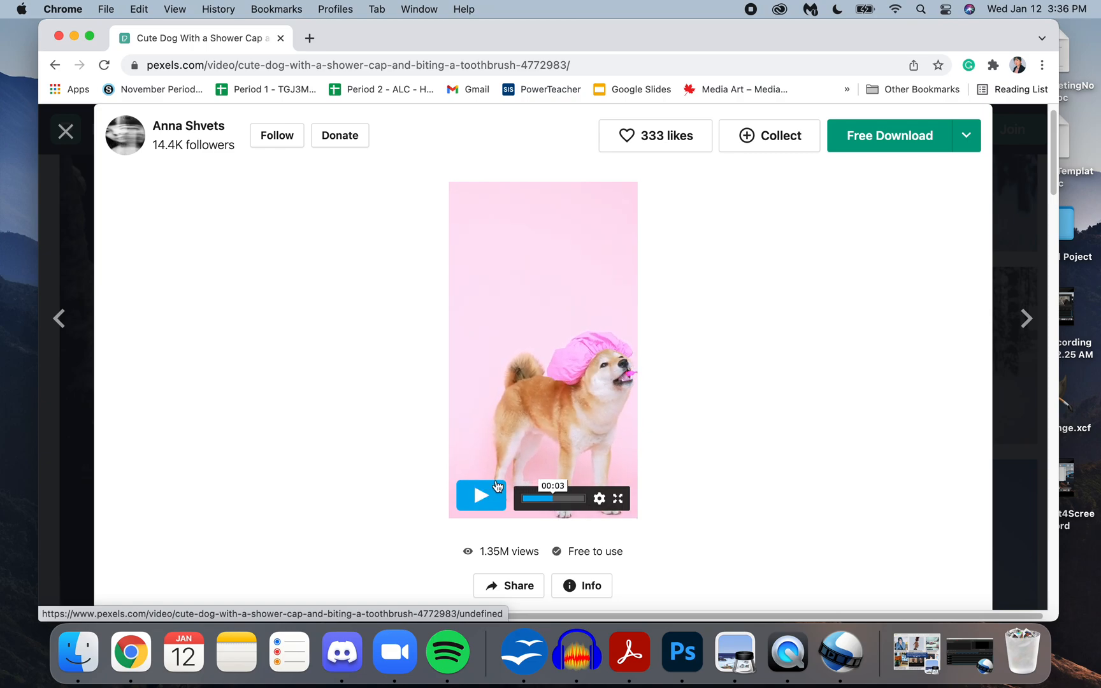
Step: Download the shower cap dog video, dismiss the thank-you message, and place the downloaded file on the desktop
left_click(882, 139)
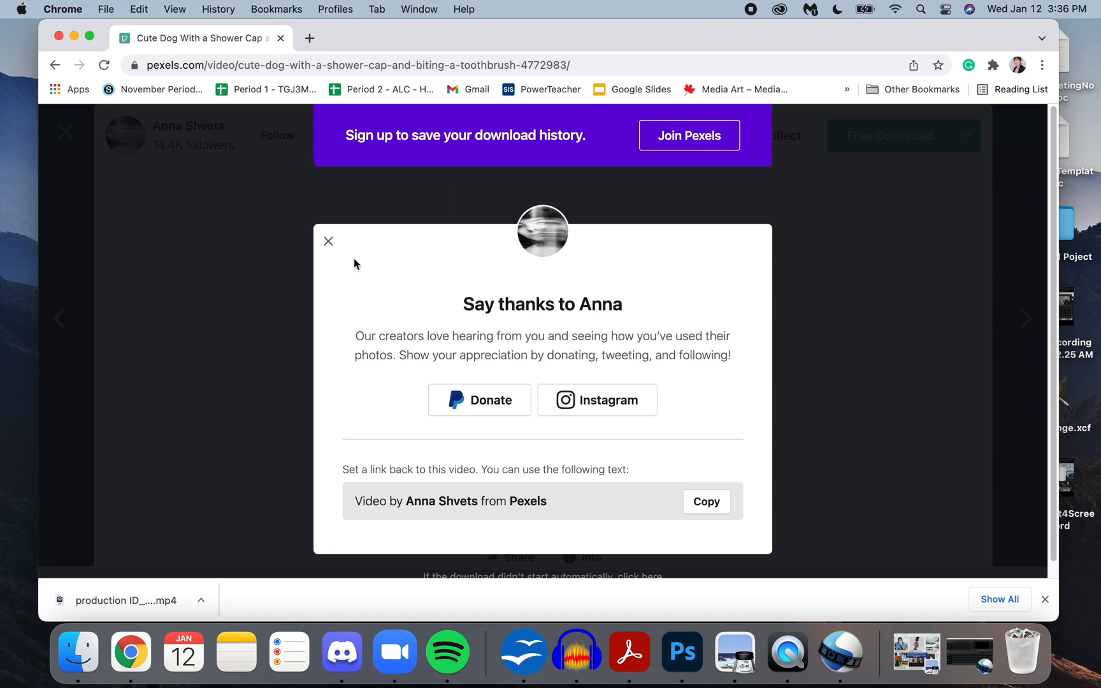
left_click(328, 241)
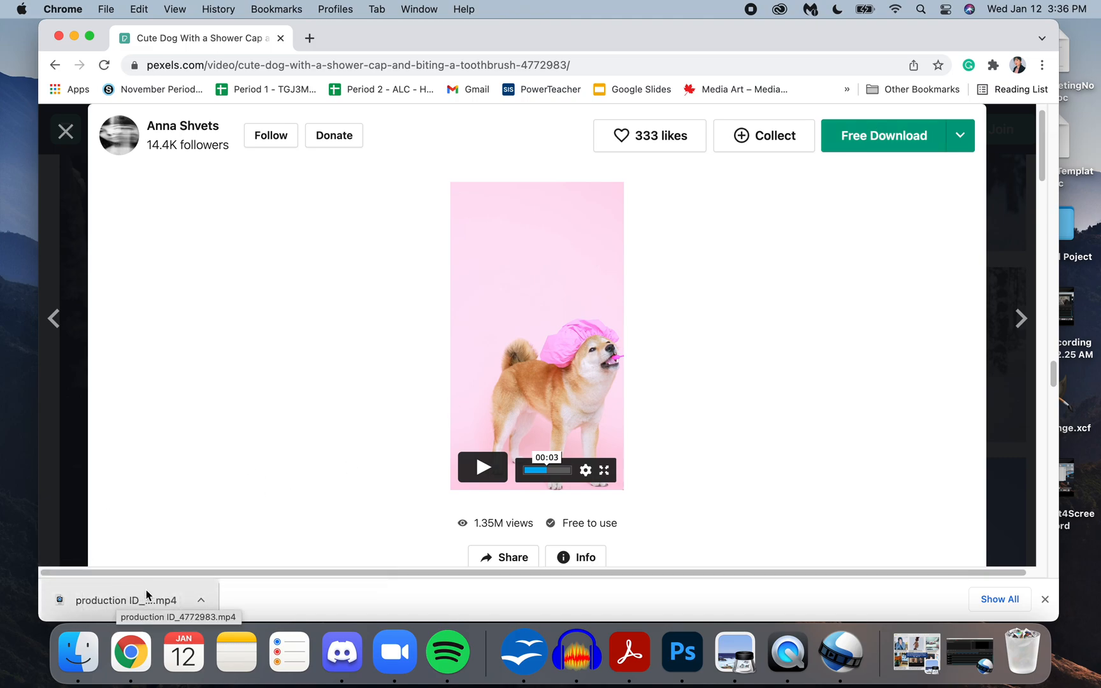
left_click_drag(432, 35, 710, 34)
left_click_drag(390, 596, 229, 261)
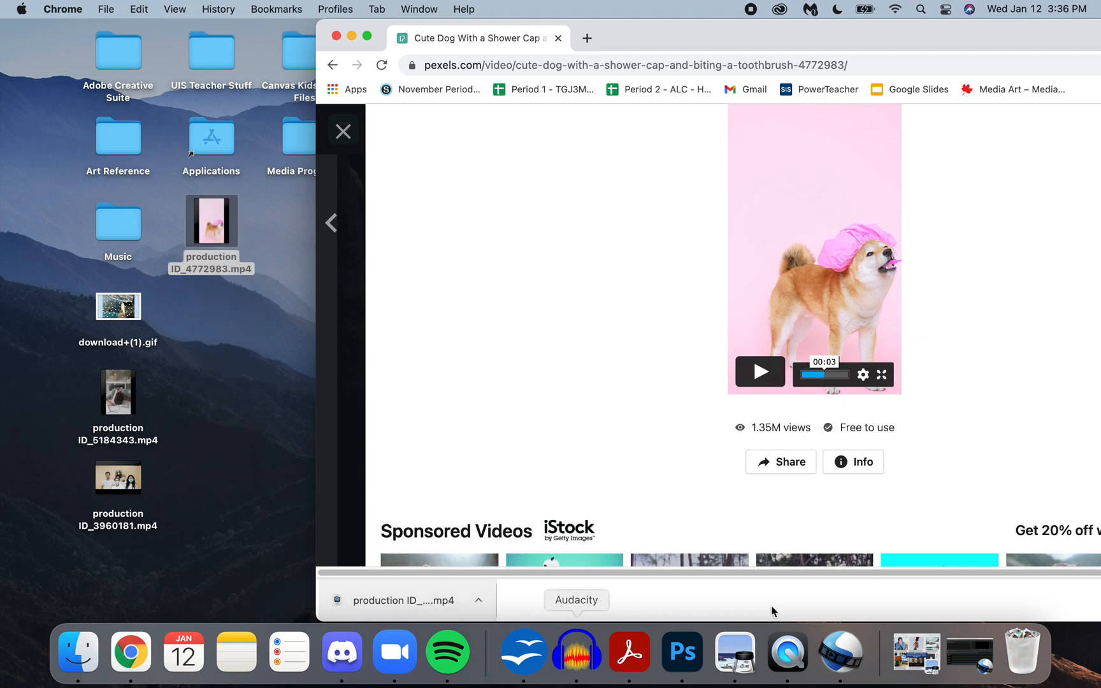
Step: Switch to OpenShot and reposition its window so the downloaded video on the desktop stays uncovered
left_click(970, 646)
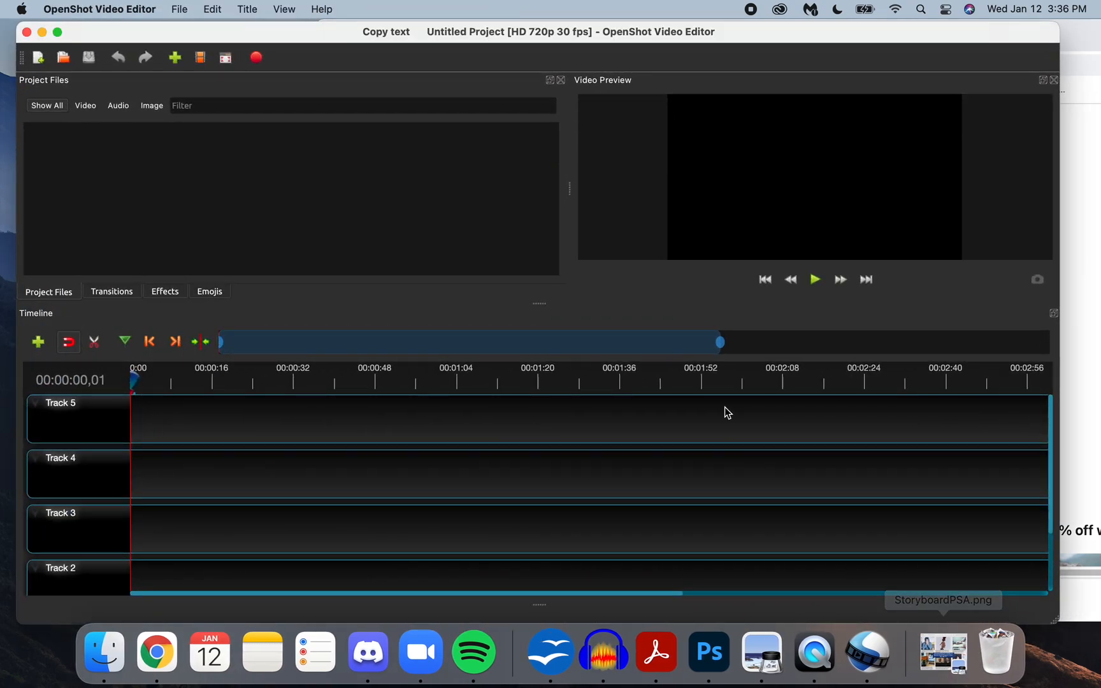
left_click_drag(579, 34, 524, 241)
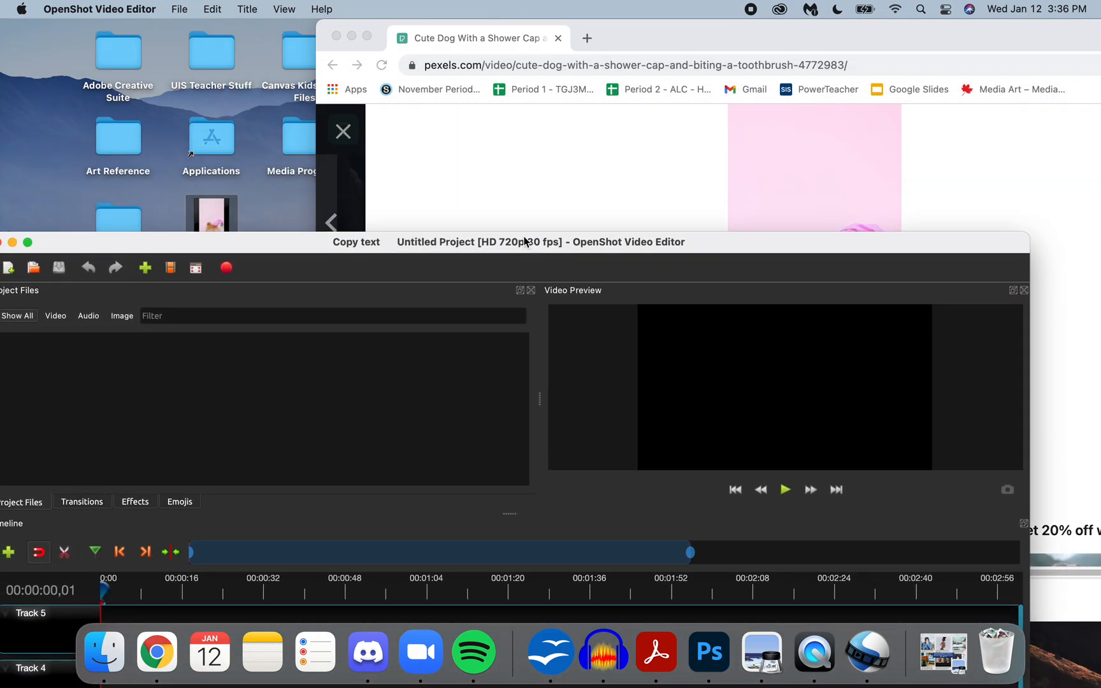
left_click(224, 207)
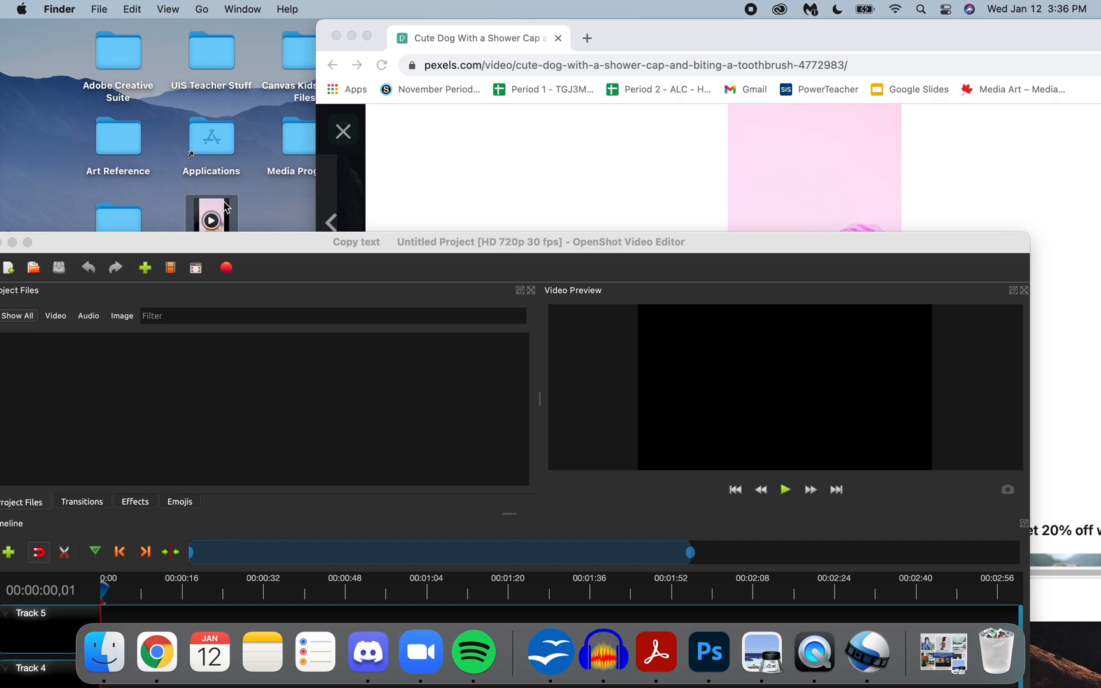
left_click_drag(185, 244, 270, 353)
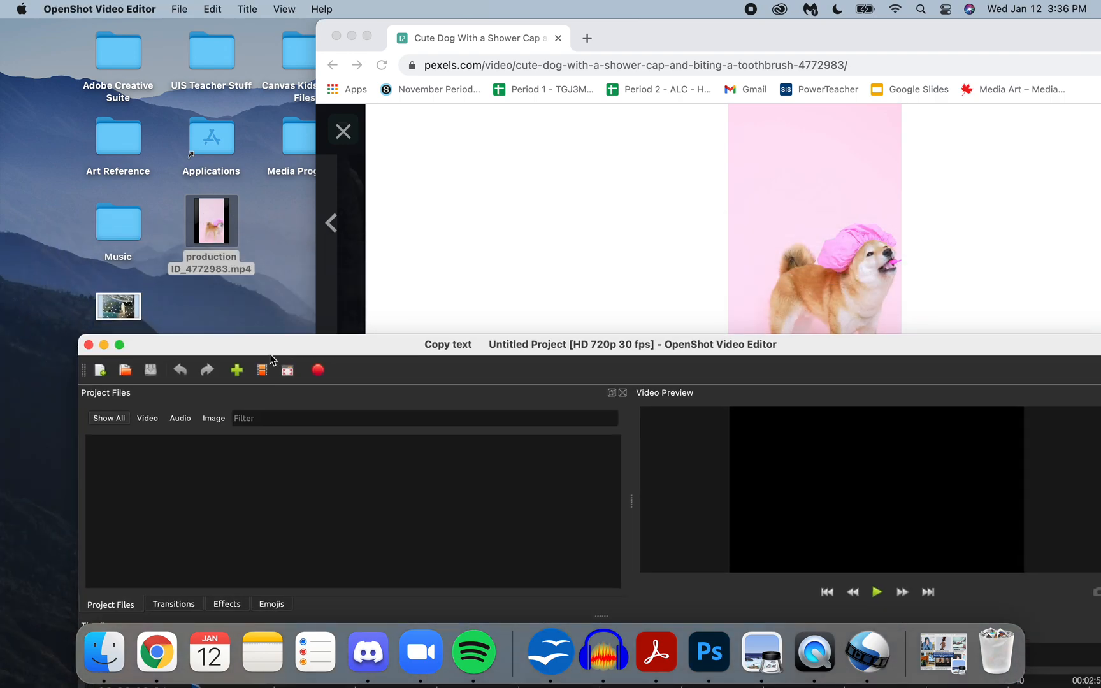
left_click_drag(236, 342, 429, 74)
Step: Try to add production ID_4772983.mp4 from the desktop directly to the OpenShot timeline
mouse_move(212, 226)
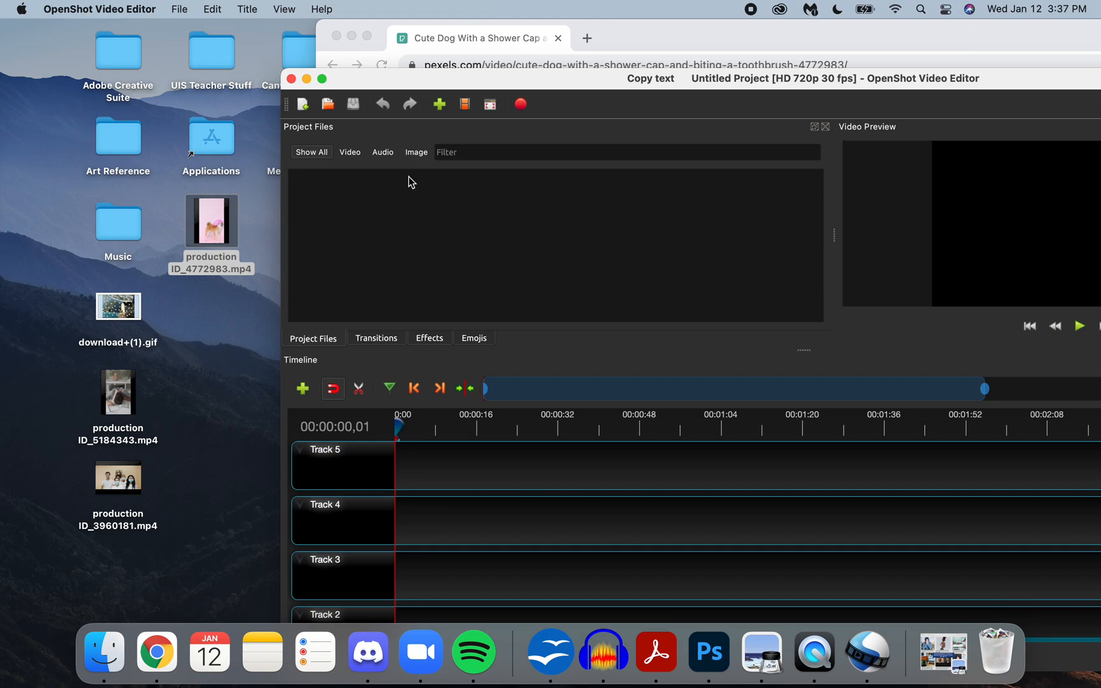
left_click_drag(202, 246, 444, 495)
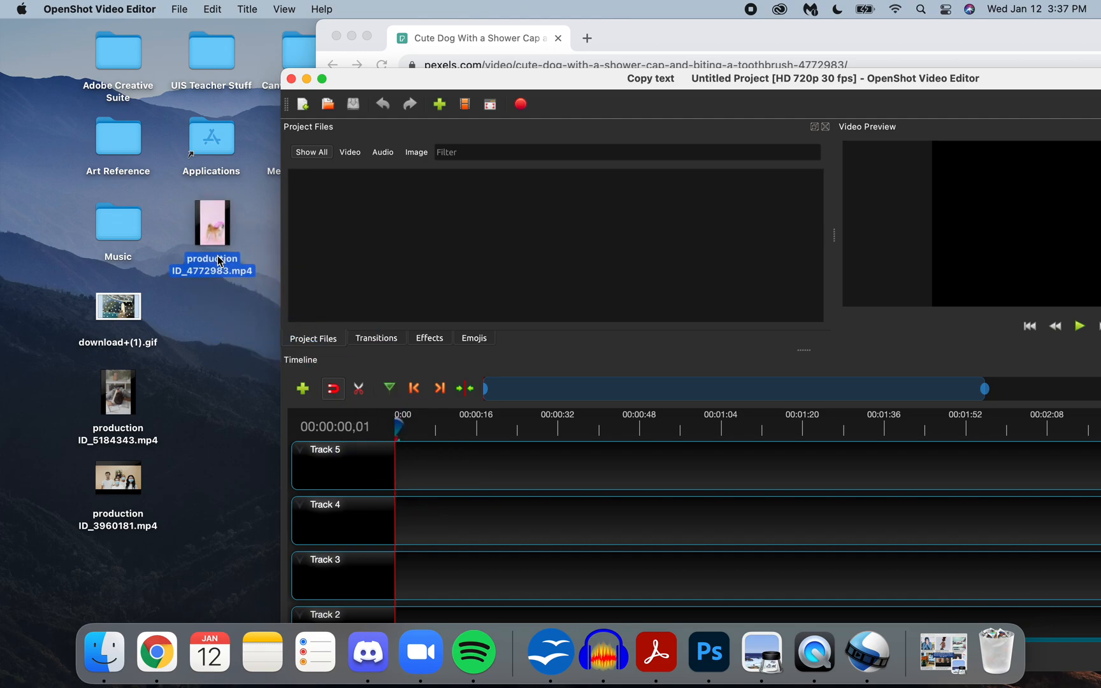
Step: Import production ID_4772983.mp4 from the Desktop folder into the project files
left_click_drag(433, 79, 201, 64)
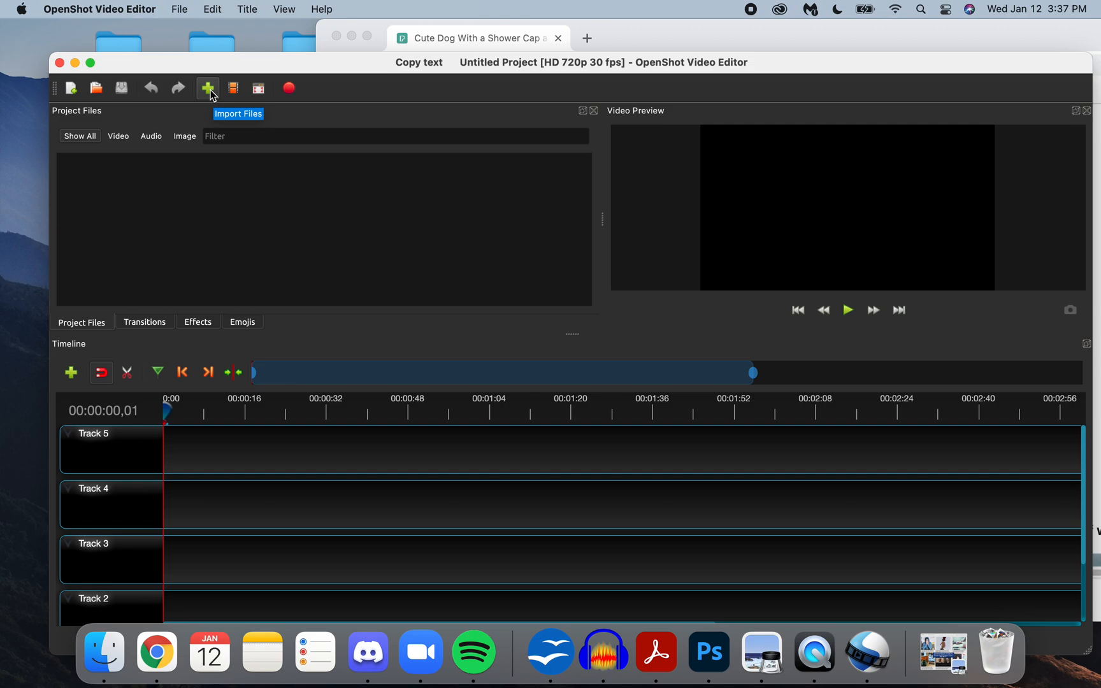
left_click(210, 90)
left_click(210, 90)
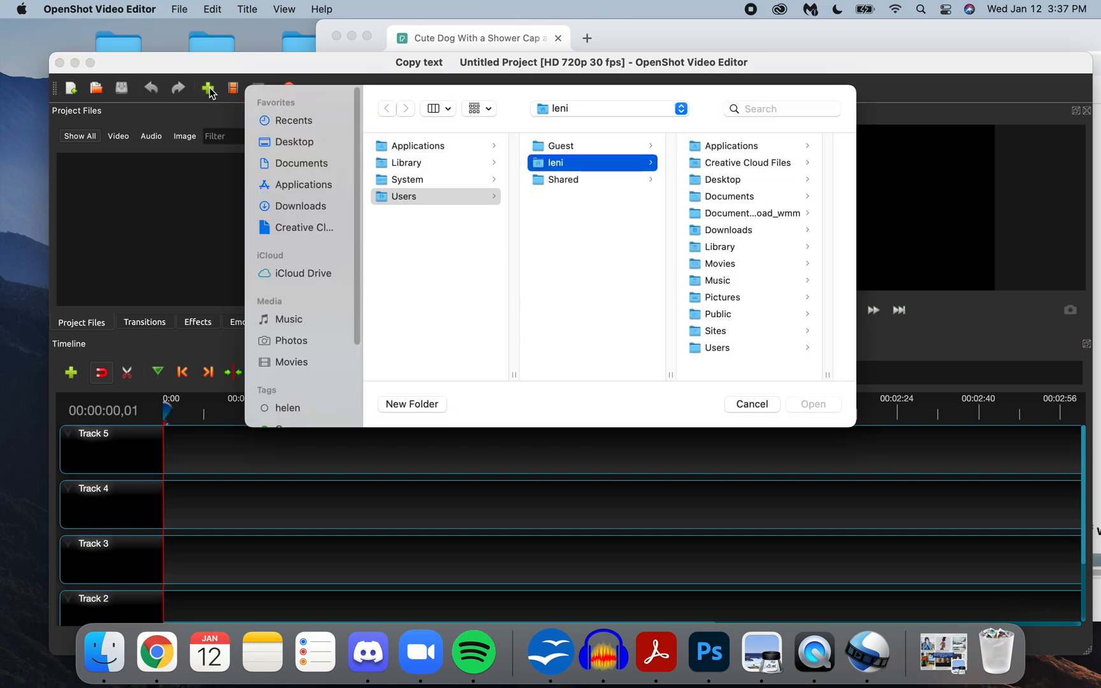
left_click(306, 146)
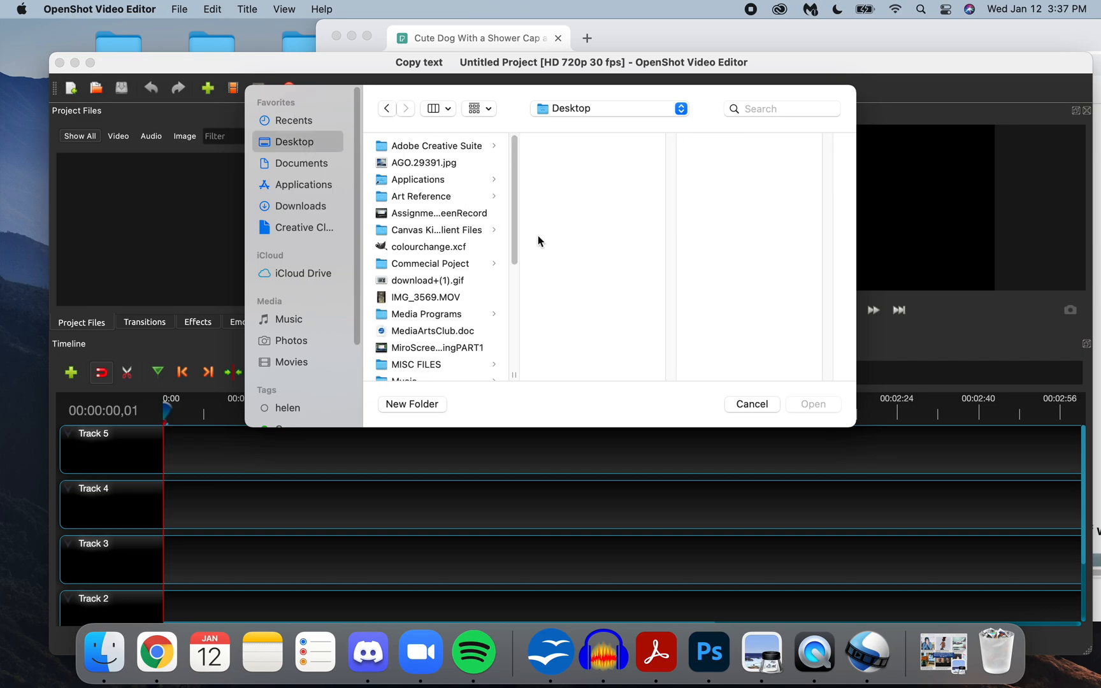
left_click_drag(517, 228, 517, 280)
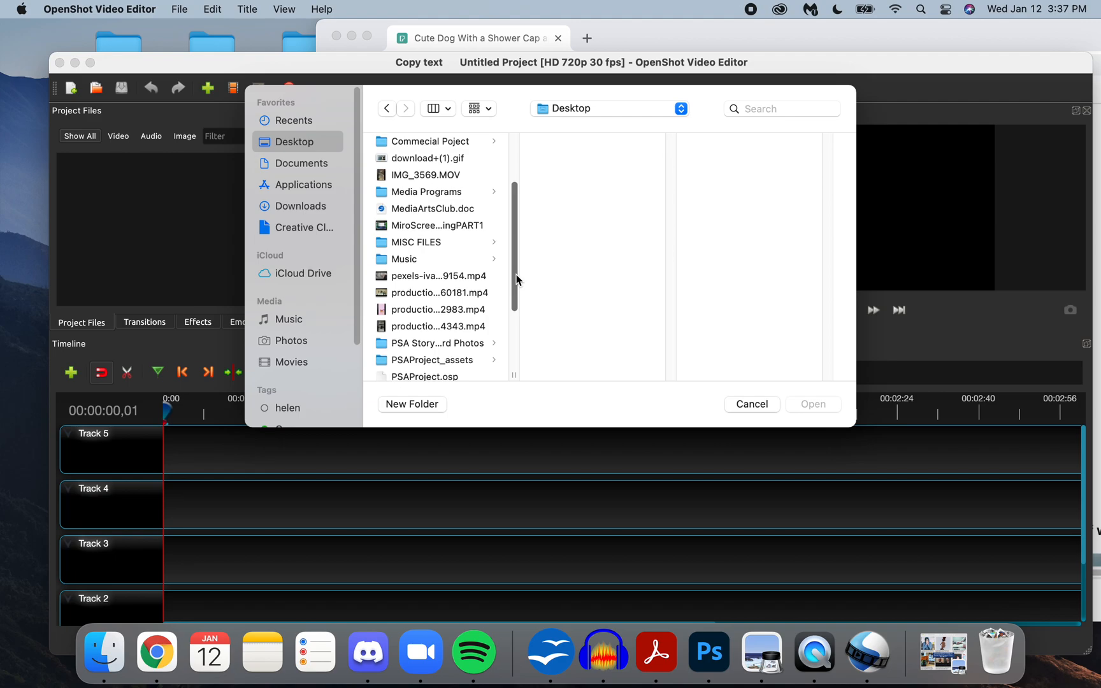
left_click(462, 310)
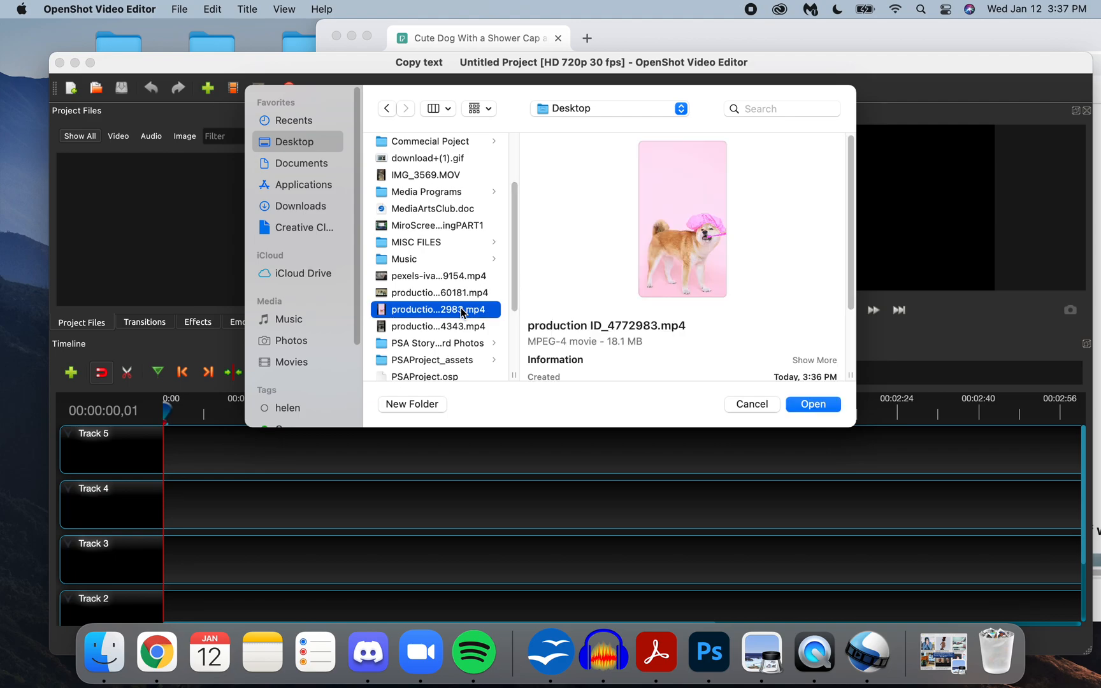
left_click(814, 405)
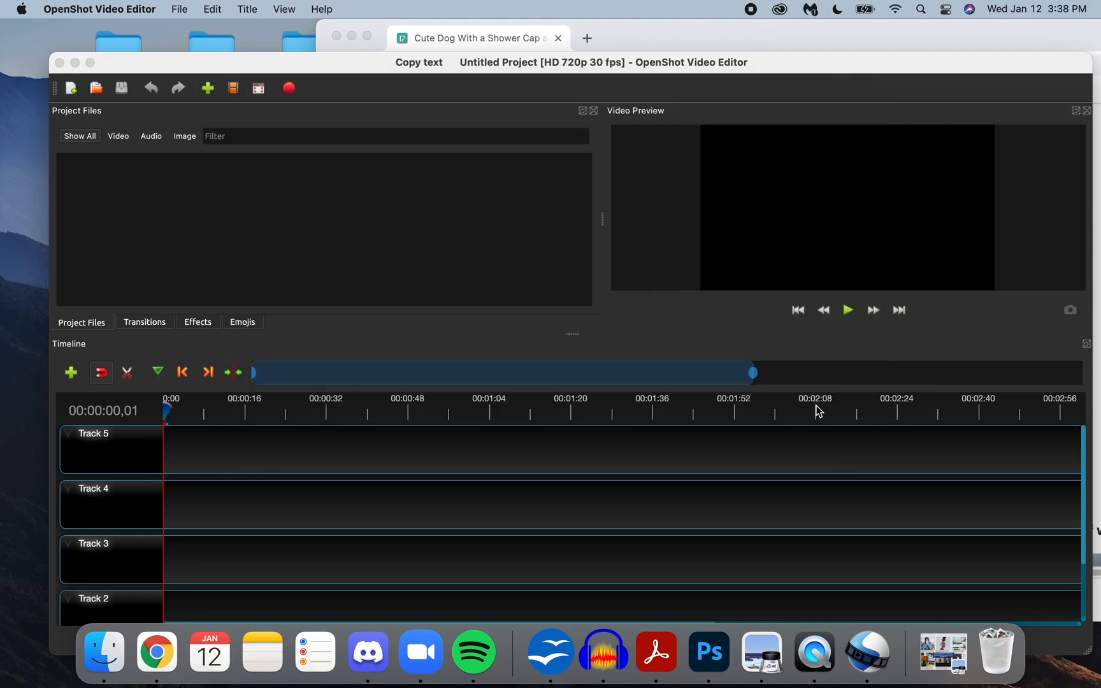
left_click(208, 89)
left_click(755, 403)
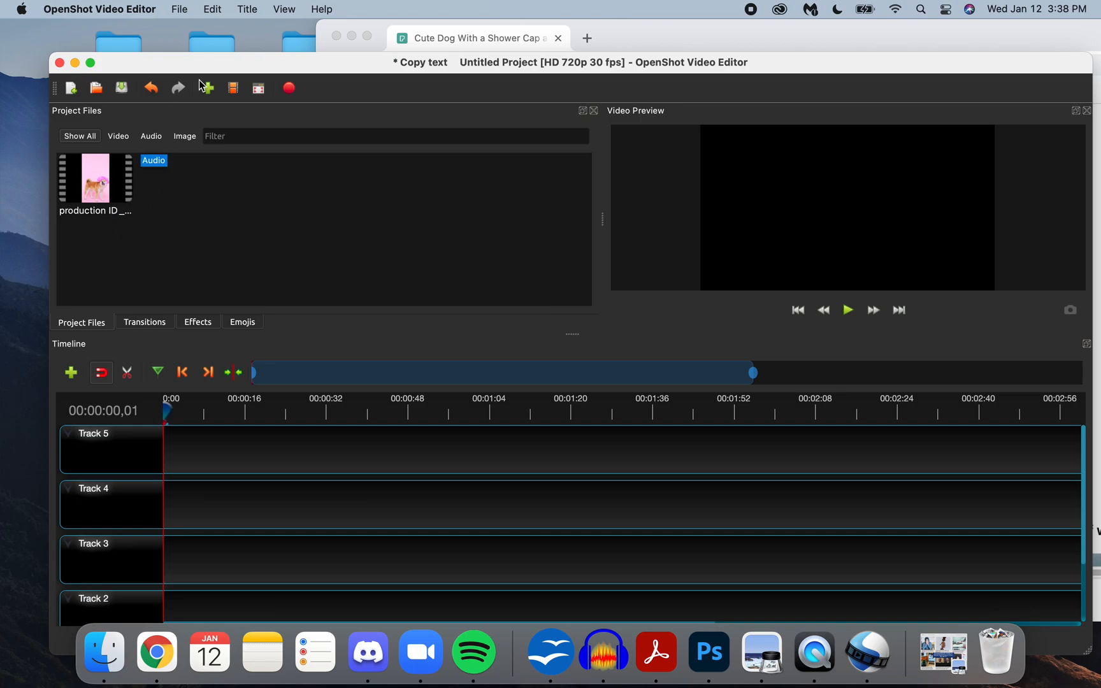
Step: Place the imported dog video at the start of Track 4 and try to extend the clip's end
left_click_drag(263, 58, 244, 26)
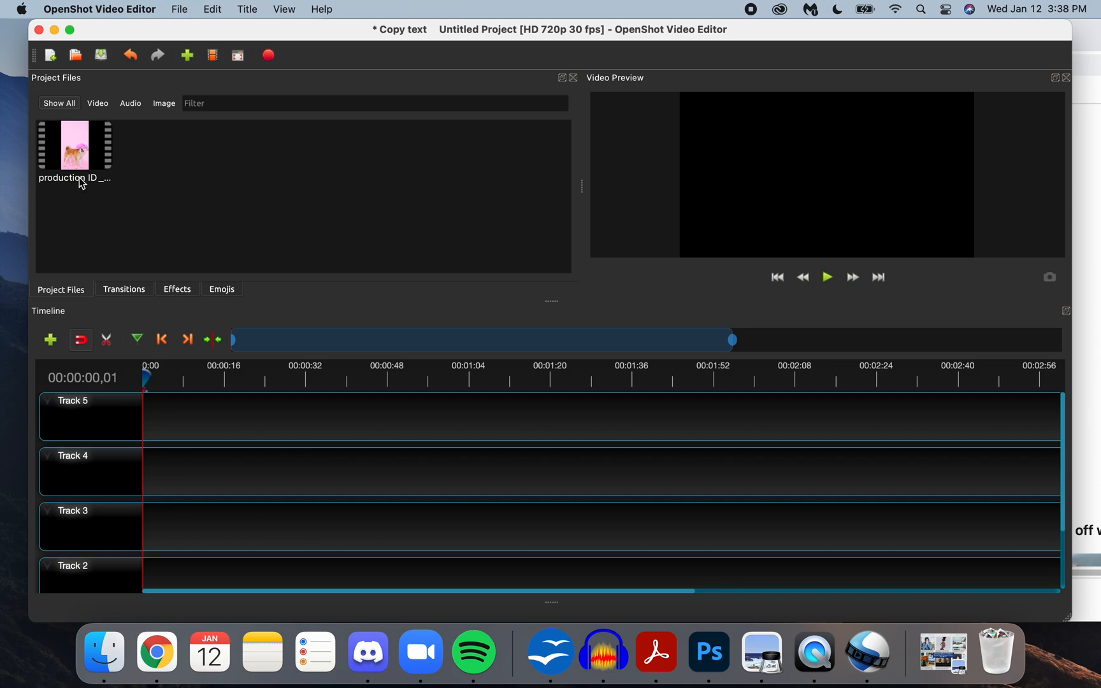
left_click_drag(72, 148, 146, 444)
left_click_drag(140, 446, 141, 447)
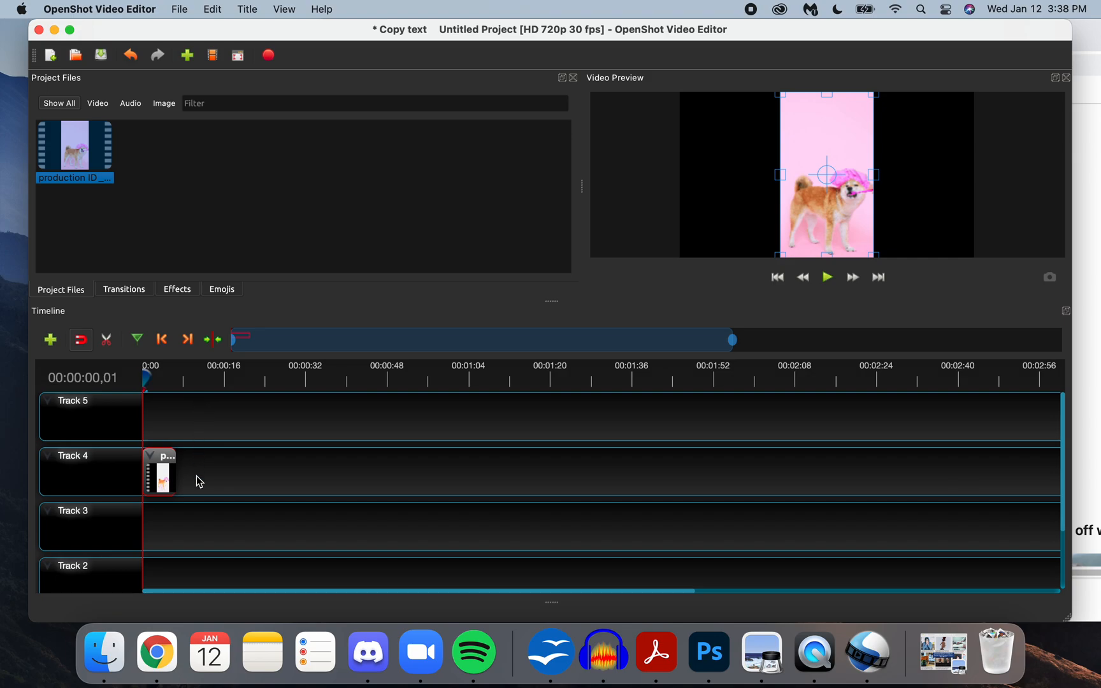
left_click_drag(174, 474, 195, 473)
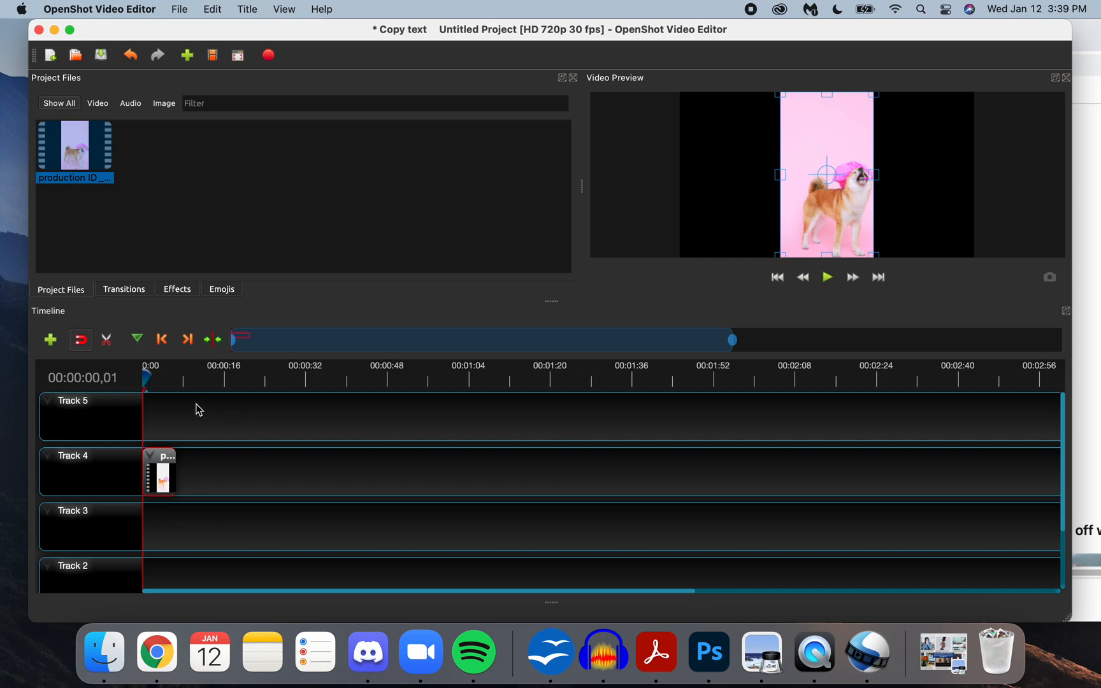
Step: Move the playhead to about 41 seconds and 19 seconds, and return it to the start of the timeline
left_click(351, 379)
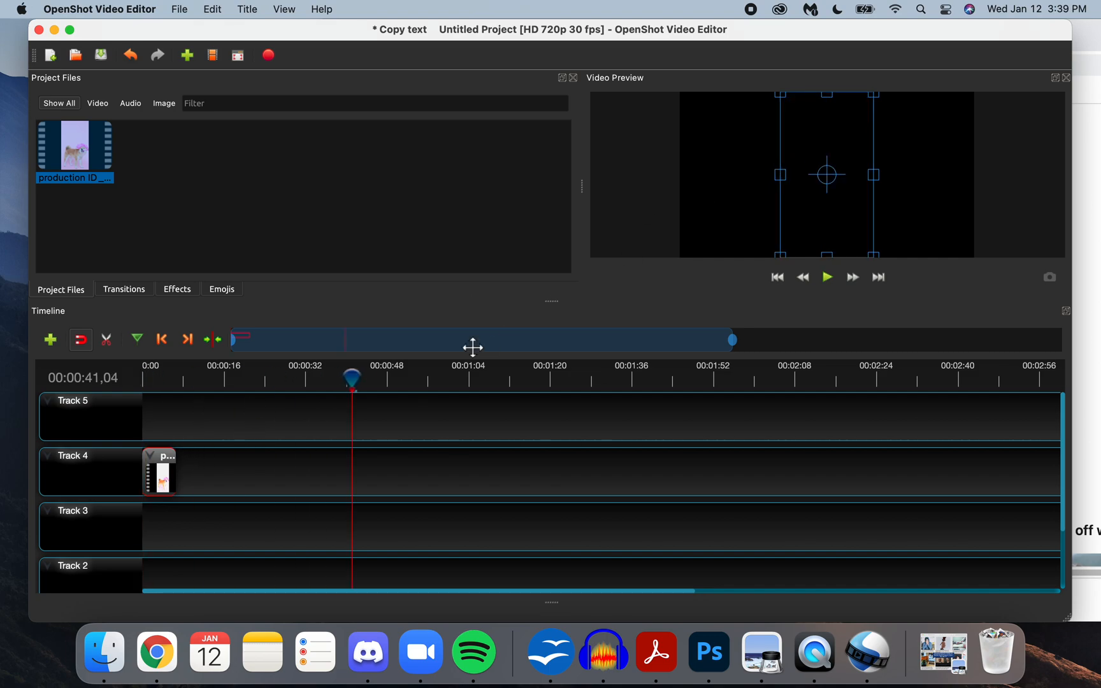
left_click(239, 381)
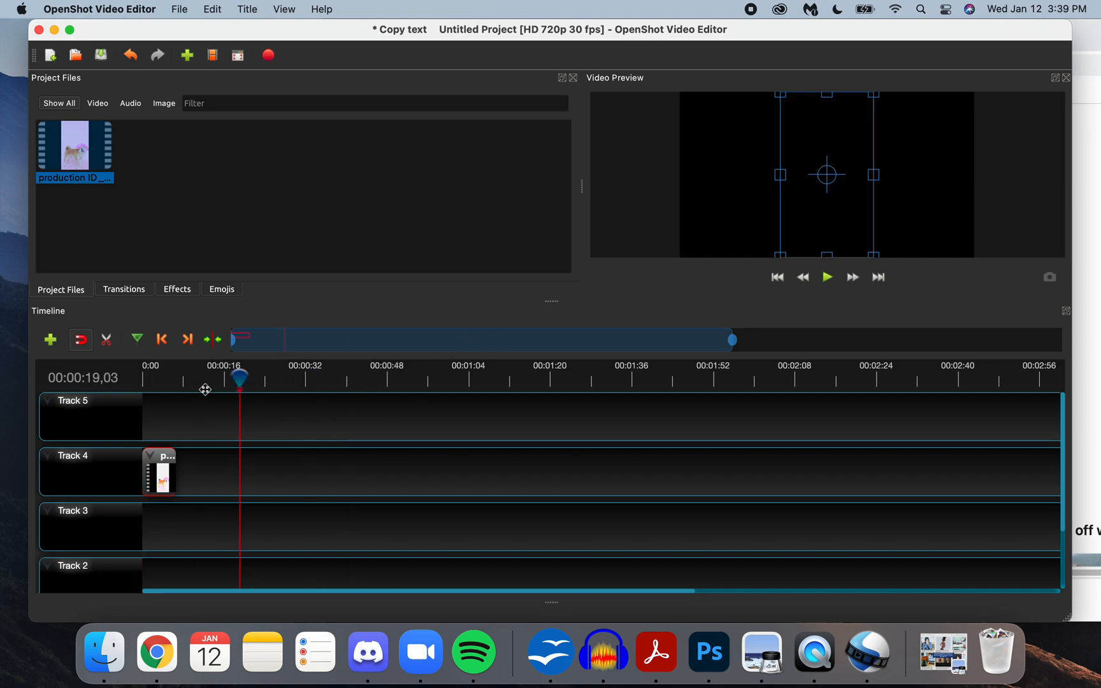
left_click_drag(239, 377, 142, 386)
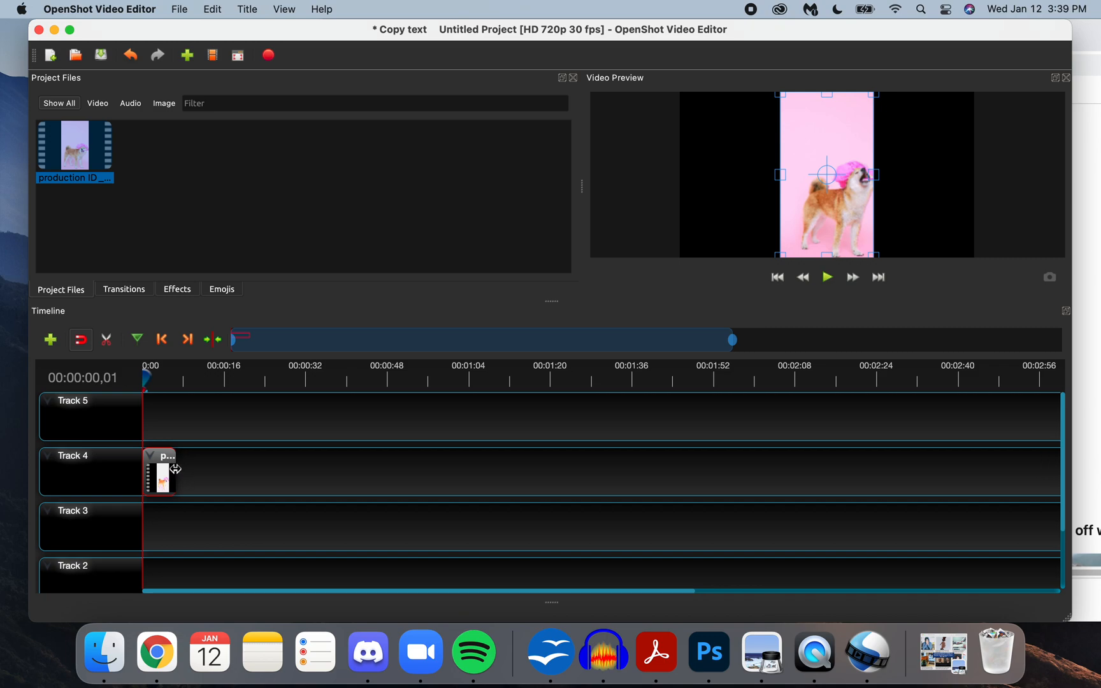
Step: Return the playhead to the timeline's start and zoom in until the dog clip on Track 4 fills the visible timeline
left_click(162, 378)
left_click_drag(161, 378, 142, 388)
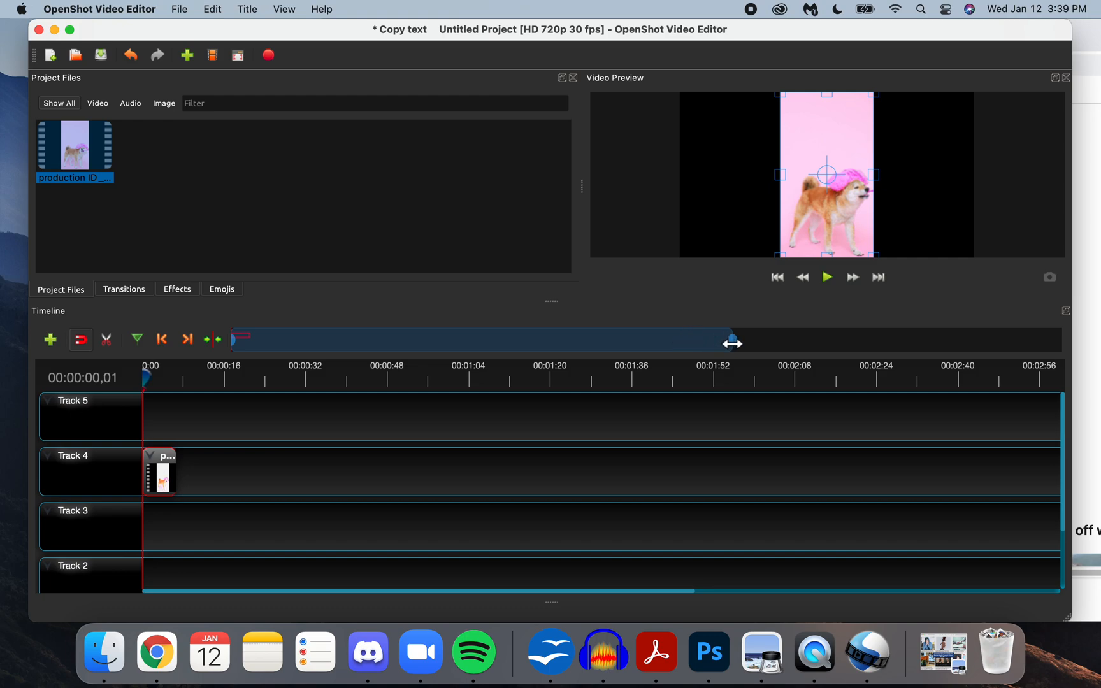
left_click_drag(731, 343, 725, 342)
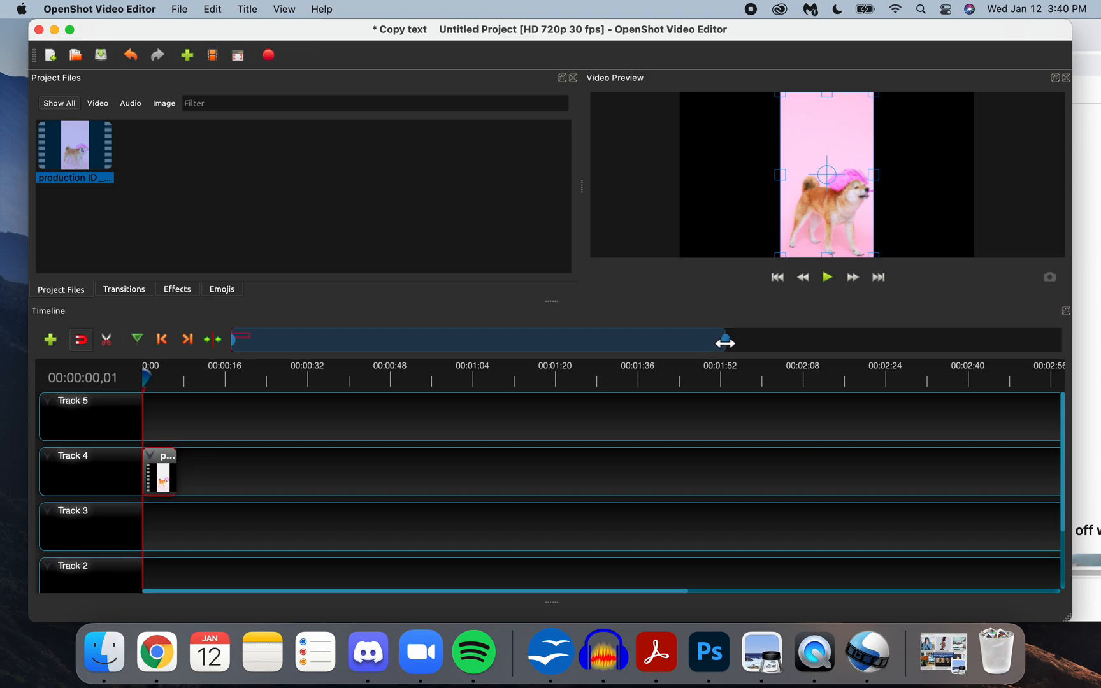
left_click_drag(725, 343, 204, 373)
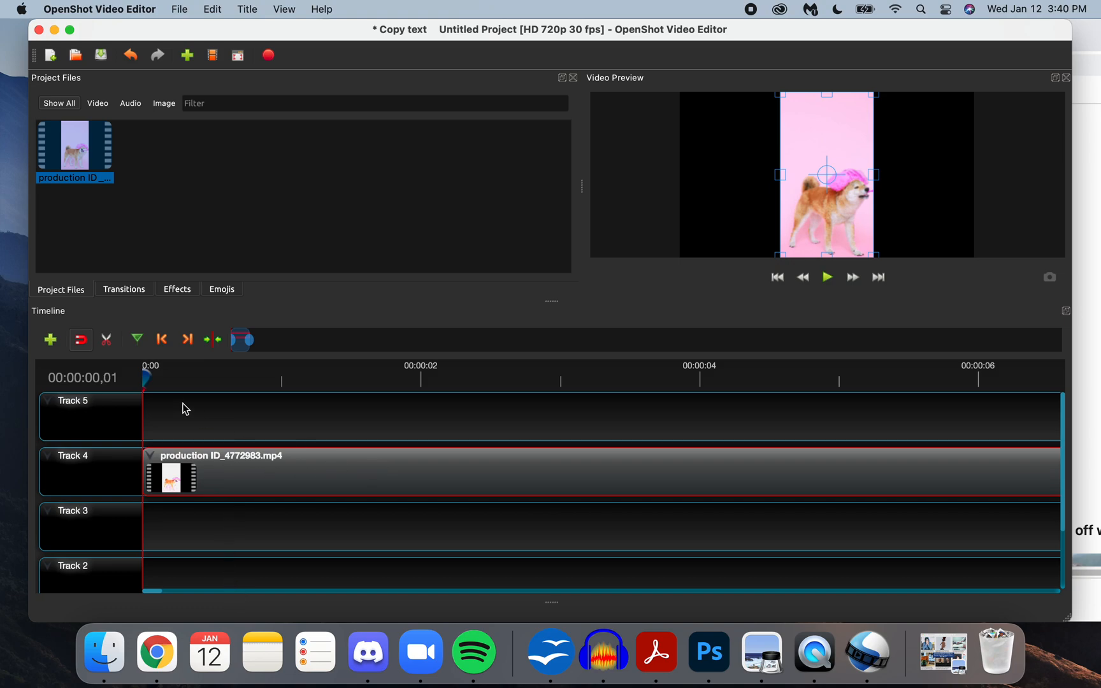
Step: Play back the dog clip from the start, rewind it and play it again up to about 3 seconds
left_click(827, 277)
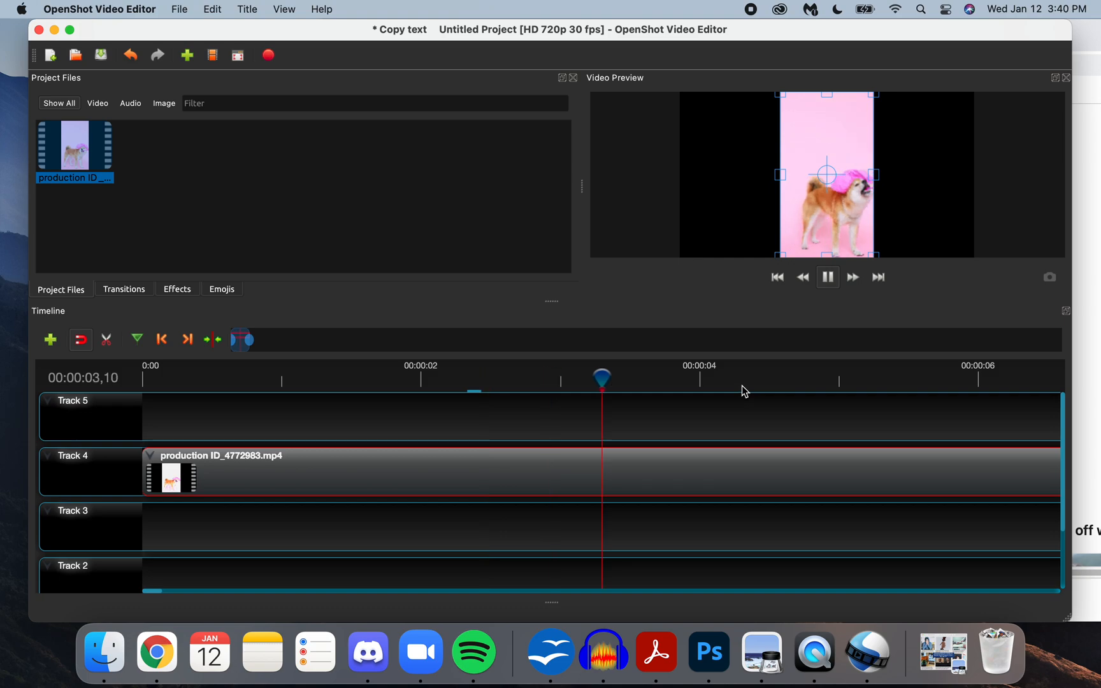
left_click(828, 277)
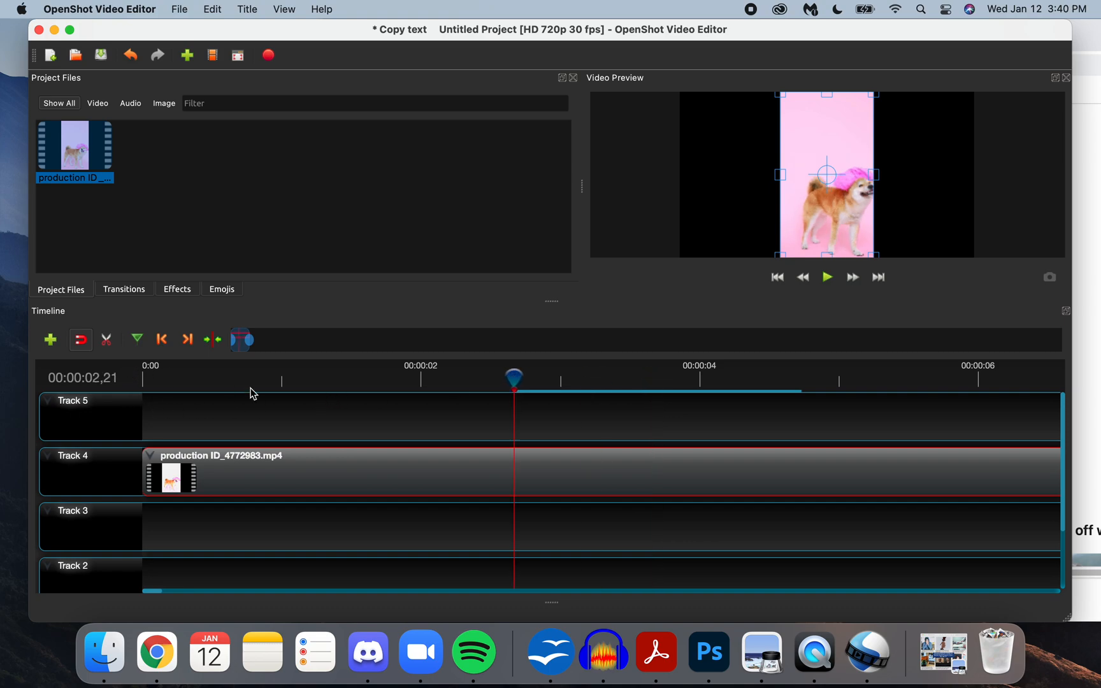
left_click_drag(514, 377, 125, 376)
left_click(827, 278)
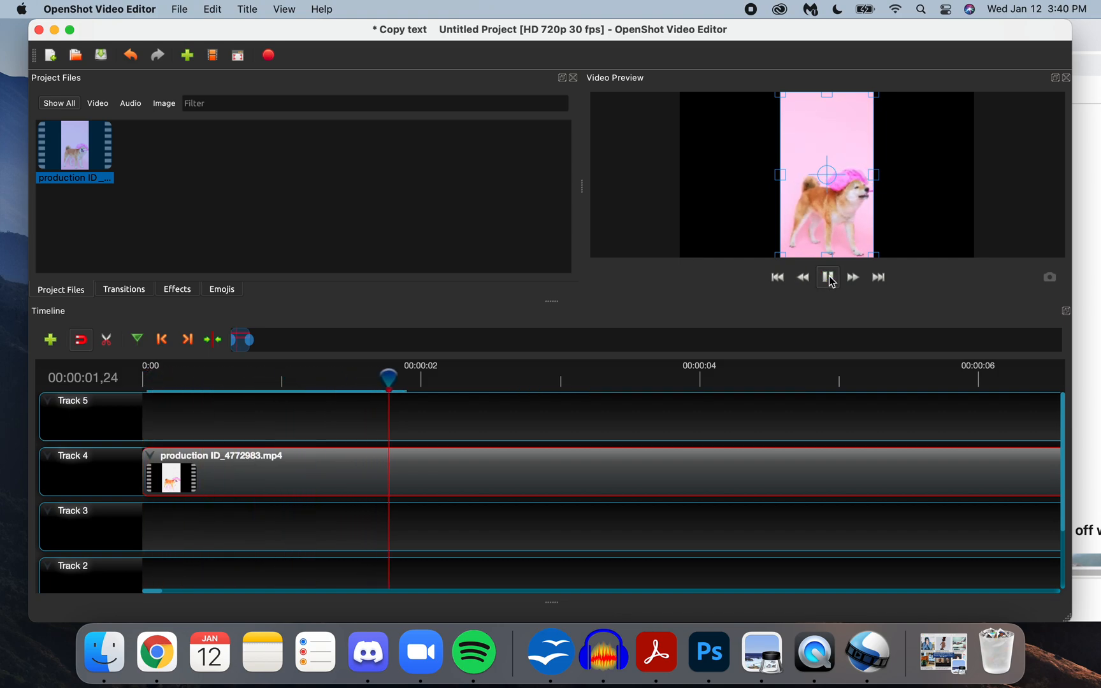
left_click(828, 277)
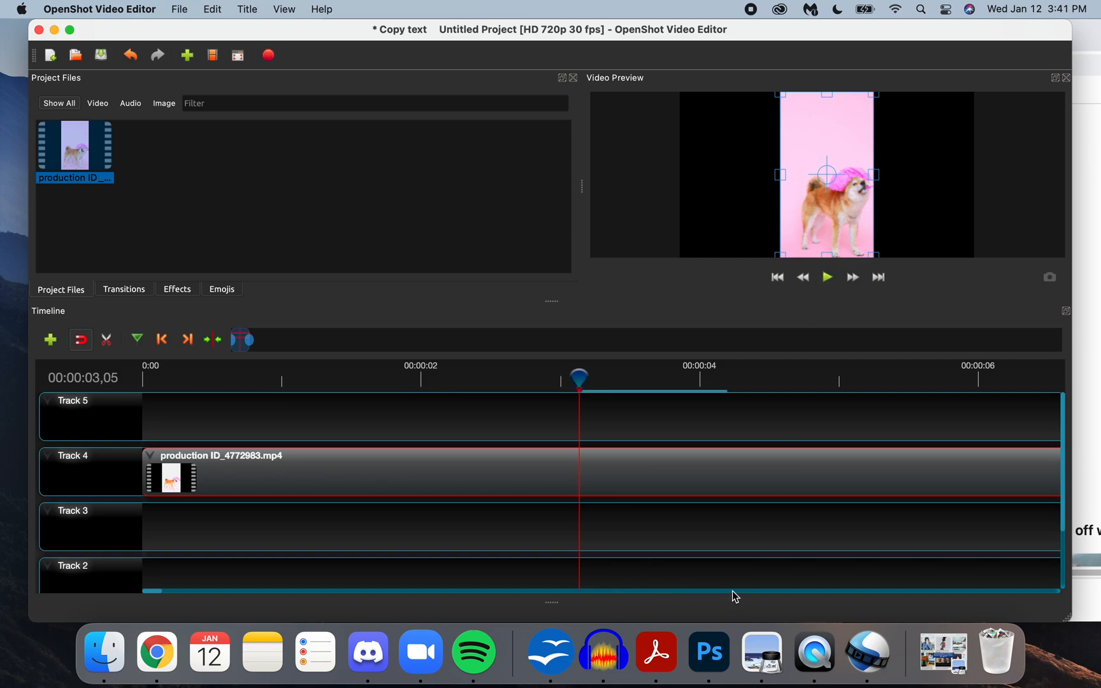
Step: Return the timeline view and the playhead to the beginning of the dog clip
scroll(733, 591, "right", 15)
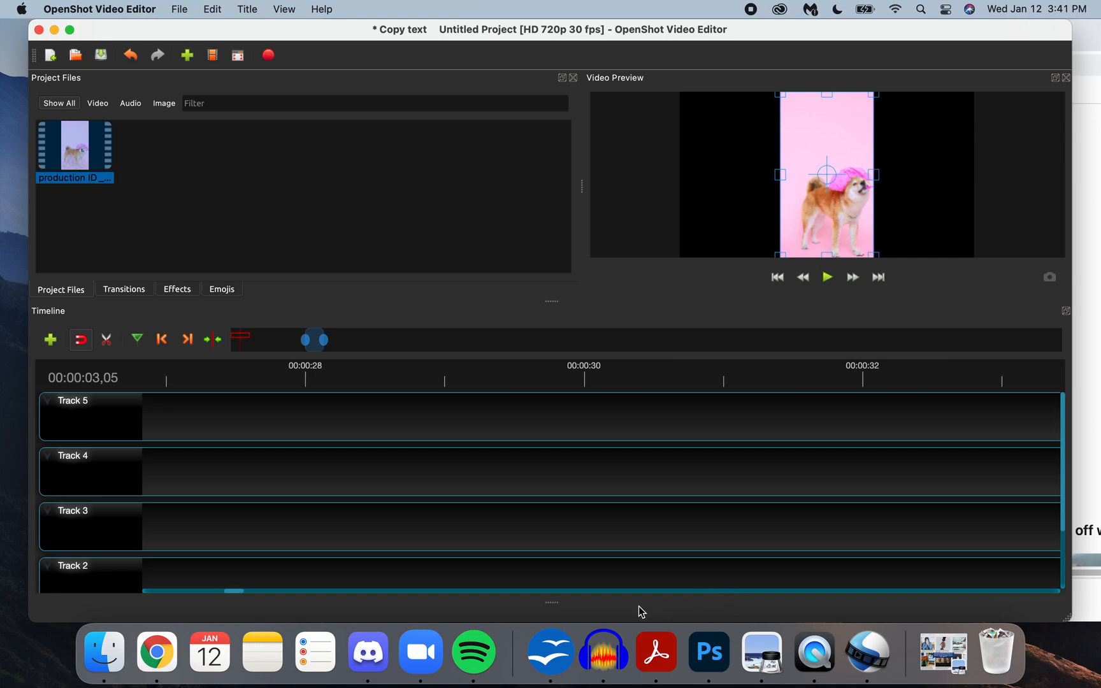
left_click_drag(237, 591, 135, 590)
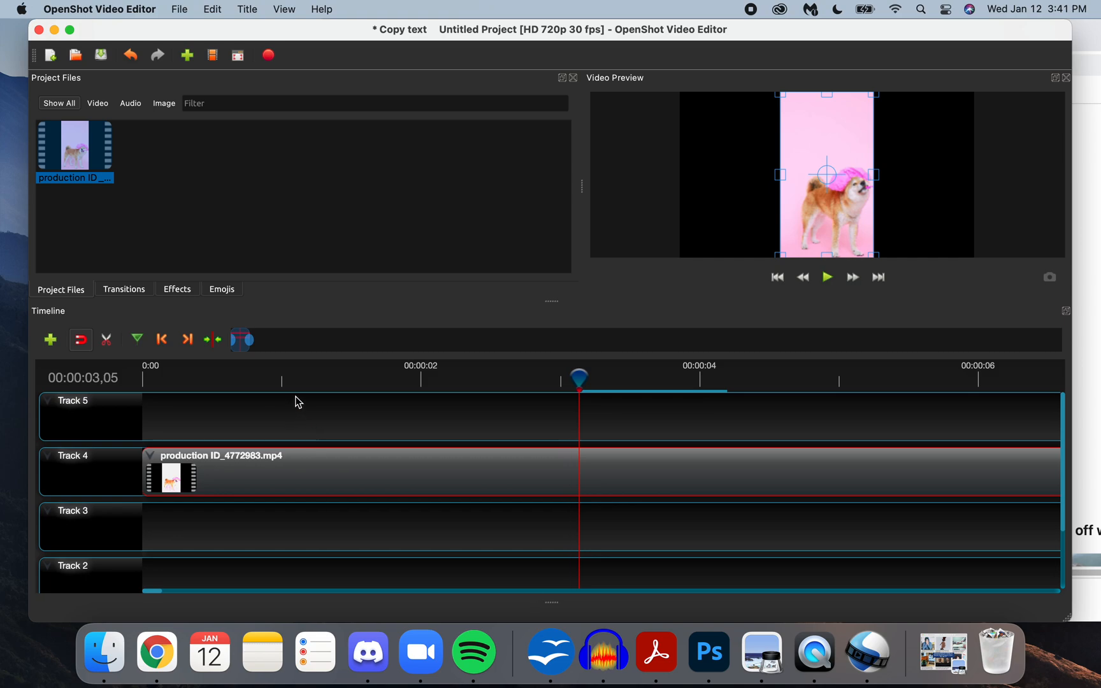
left_click_drag(577, 378, 141, 377)
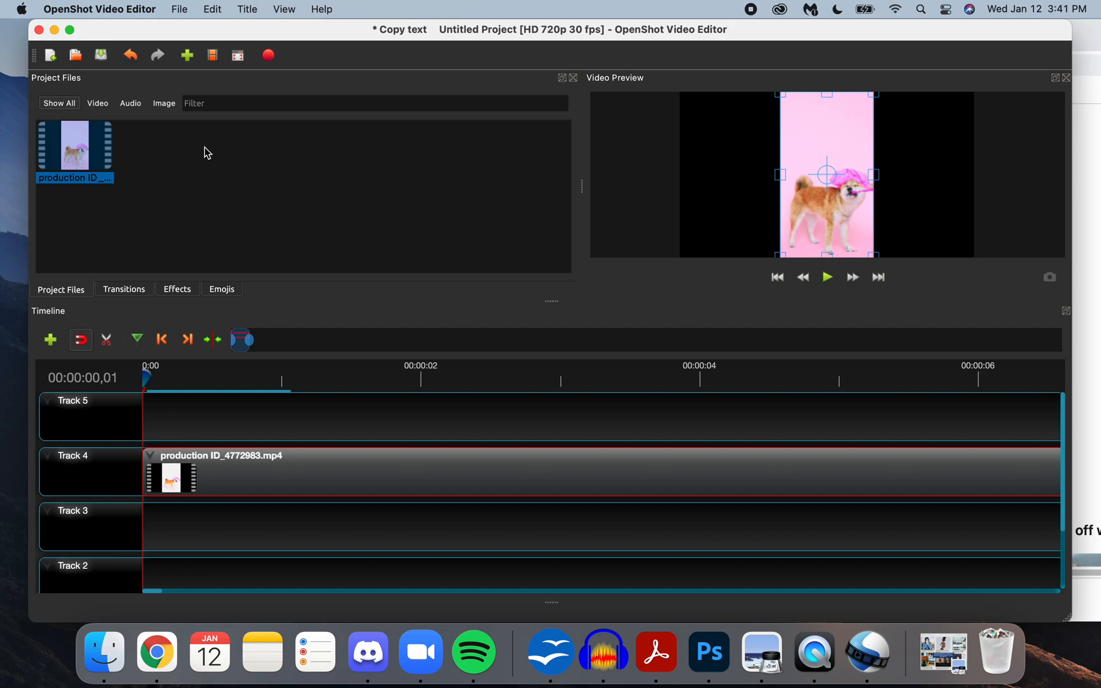
Step: Start creating a new non-animated title for the project
left_click(248, 10)
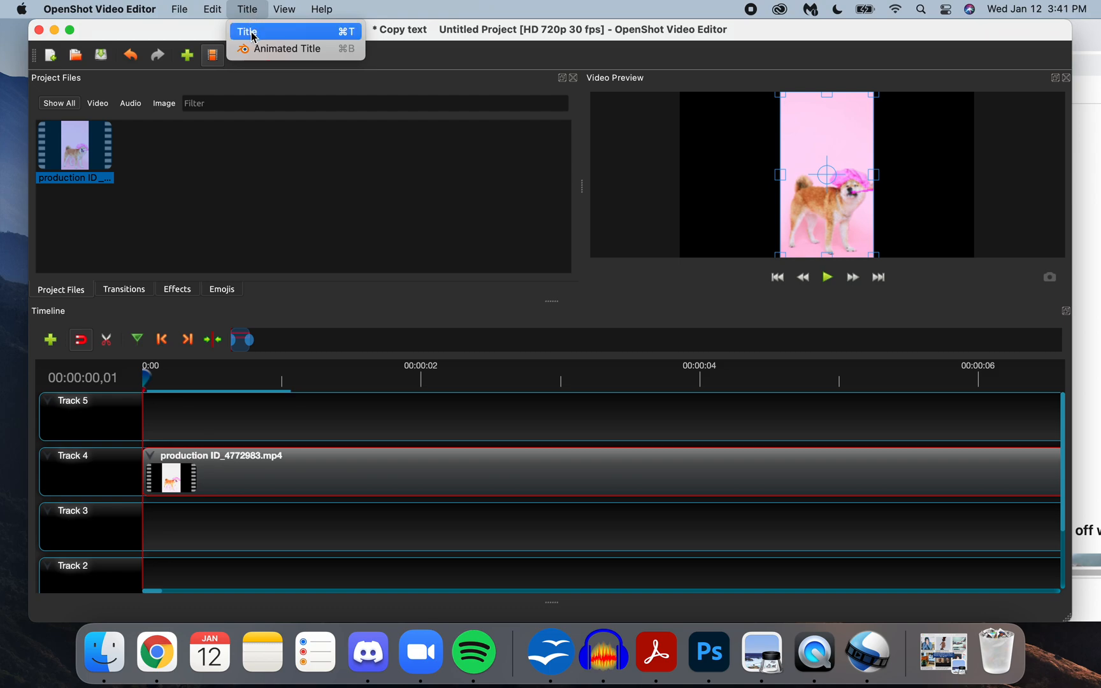
mouse_move(284, 9)
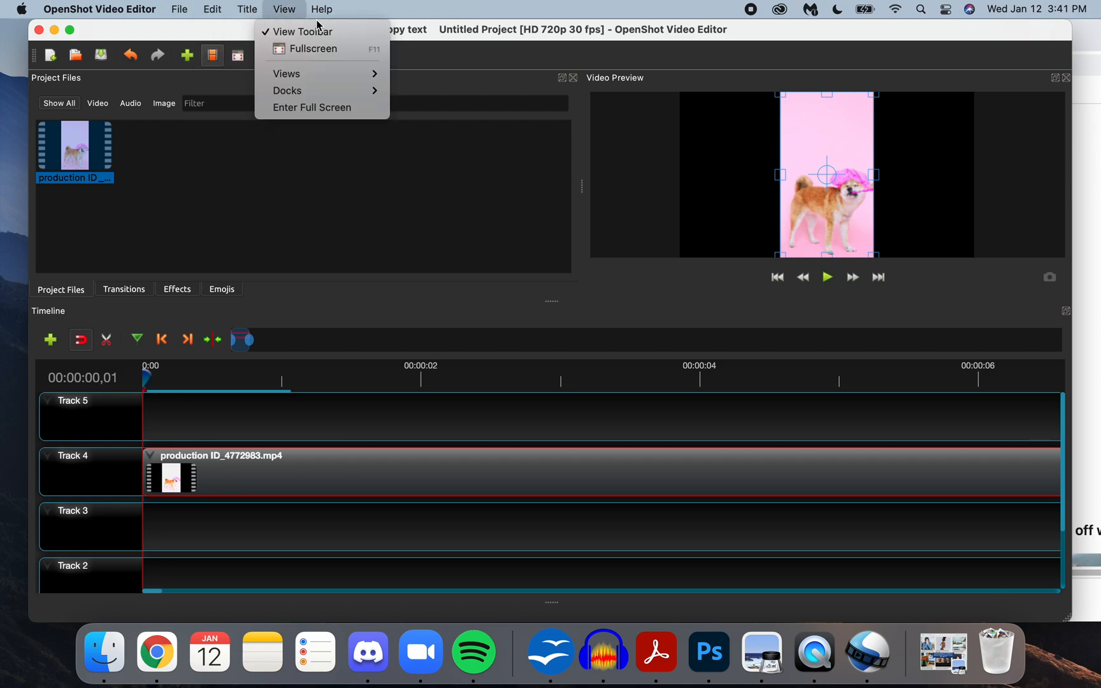
mouse_move(192, 11)
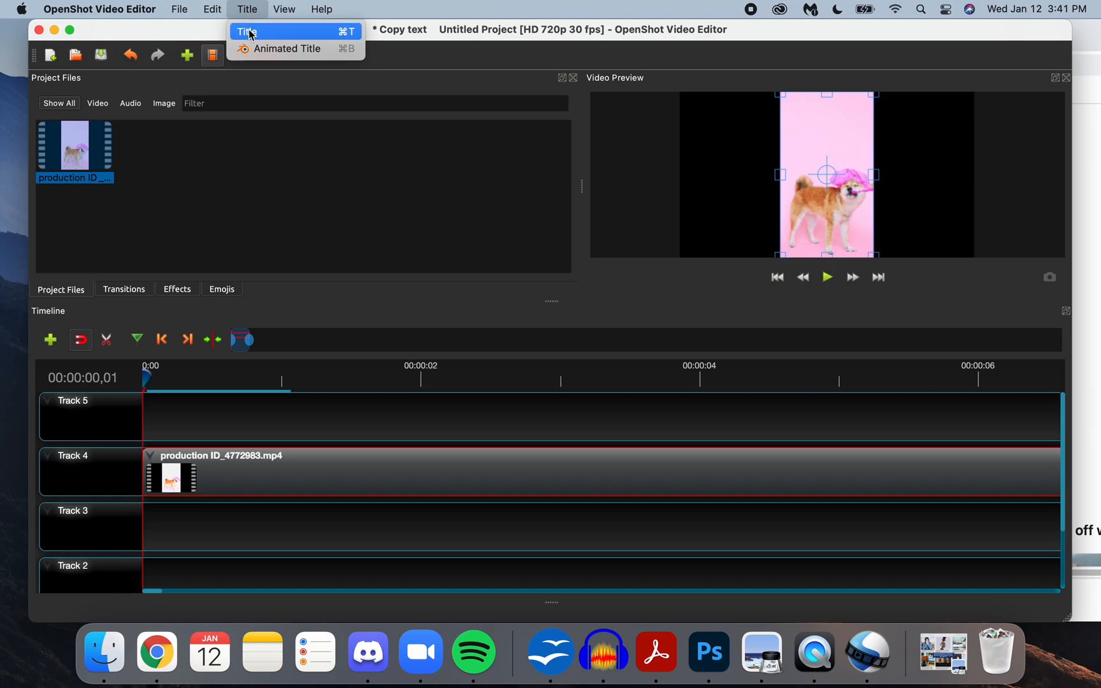
left_click(251, 32)
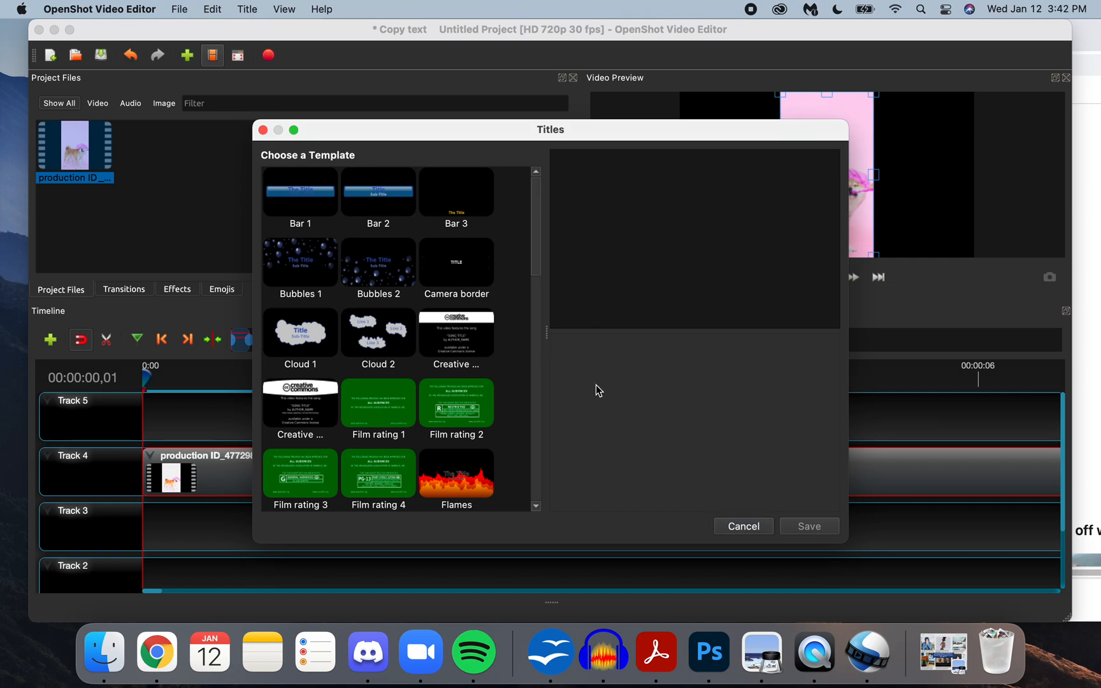
Step: Preview the Bar 1, Bar 2, Bar 3 and Bubbles 1 title templates
left_click(307, 192)
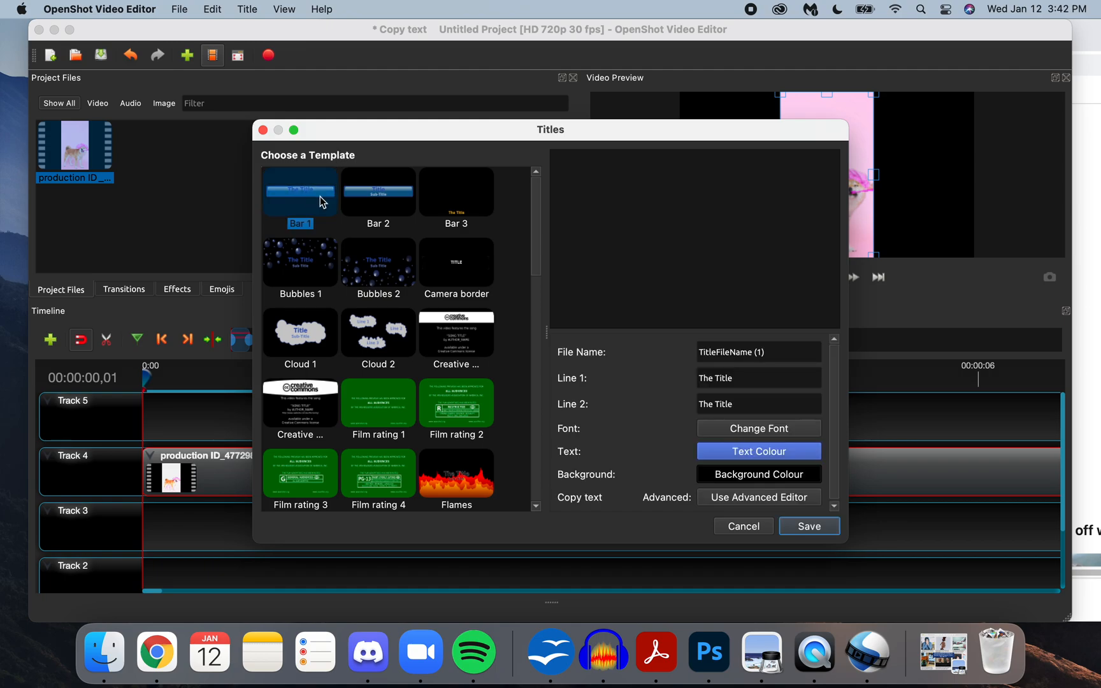
left_click(367, 200)
left_click(452, 212)
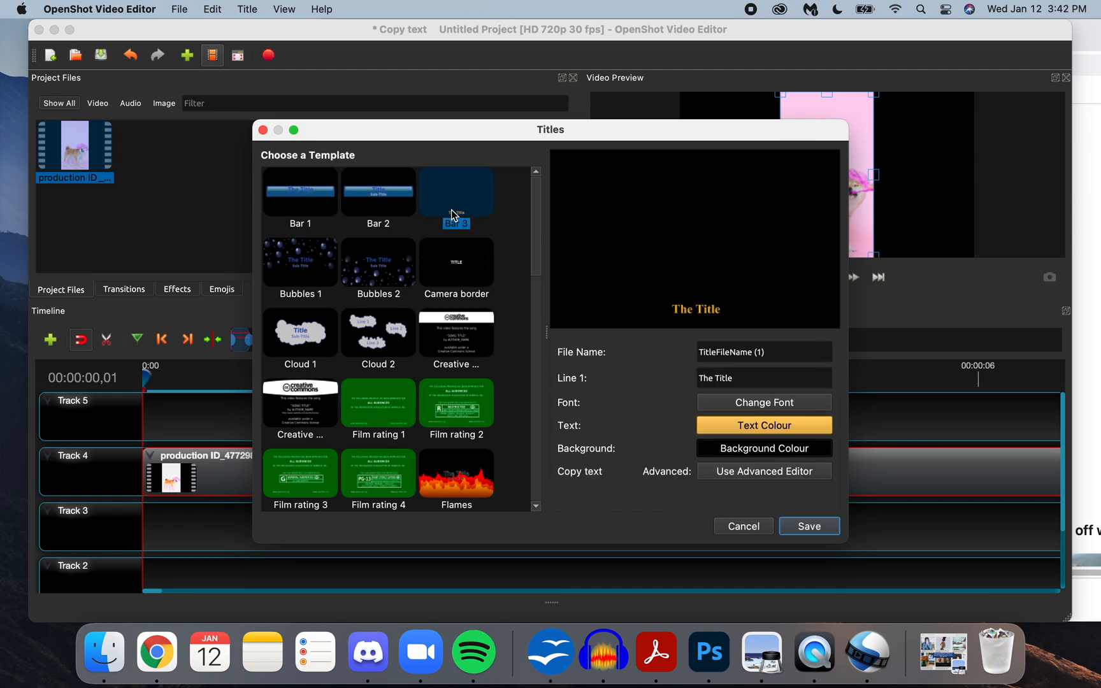
left_click(325, 271)
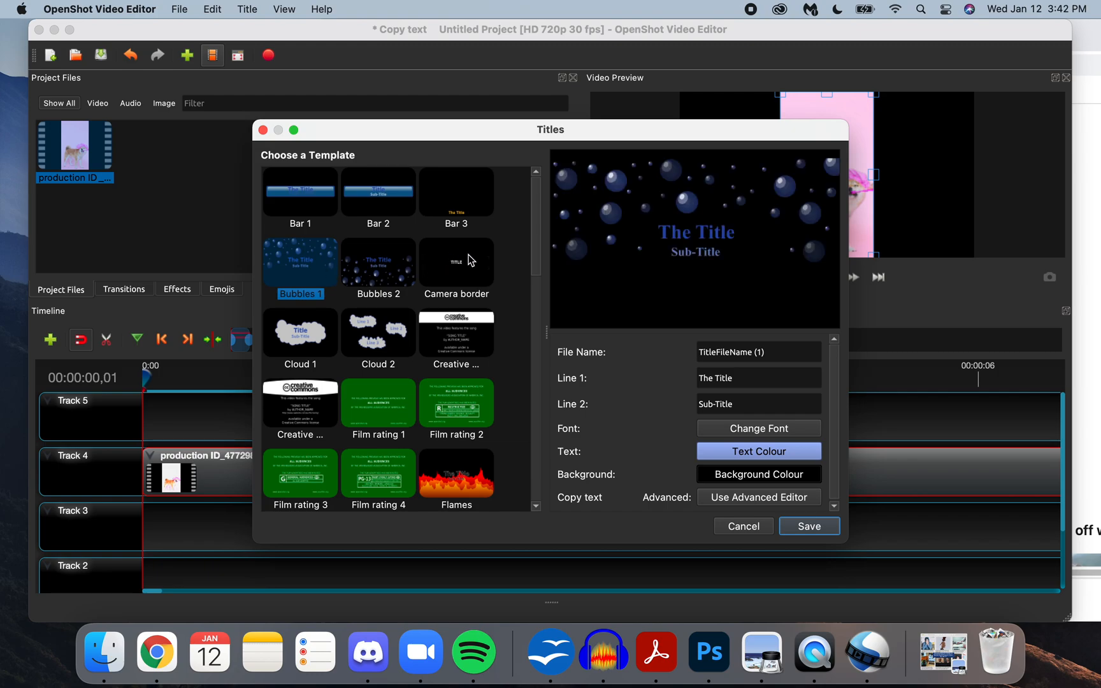
Step: Preview the Flames, Footer 2 and Film rating title templates
left_click_drag(533, 221, 536, 264)
left_click(469, 322)
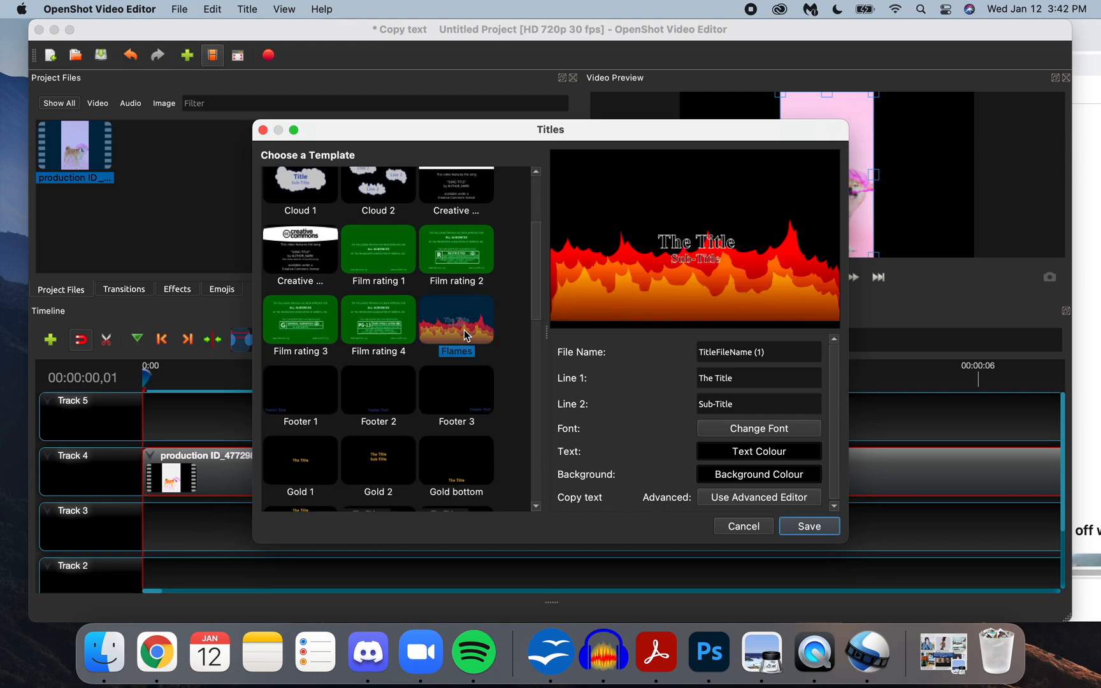
left_click(386, 327)
left_click(315, 329)
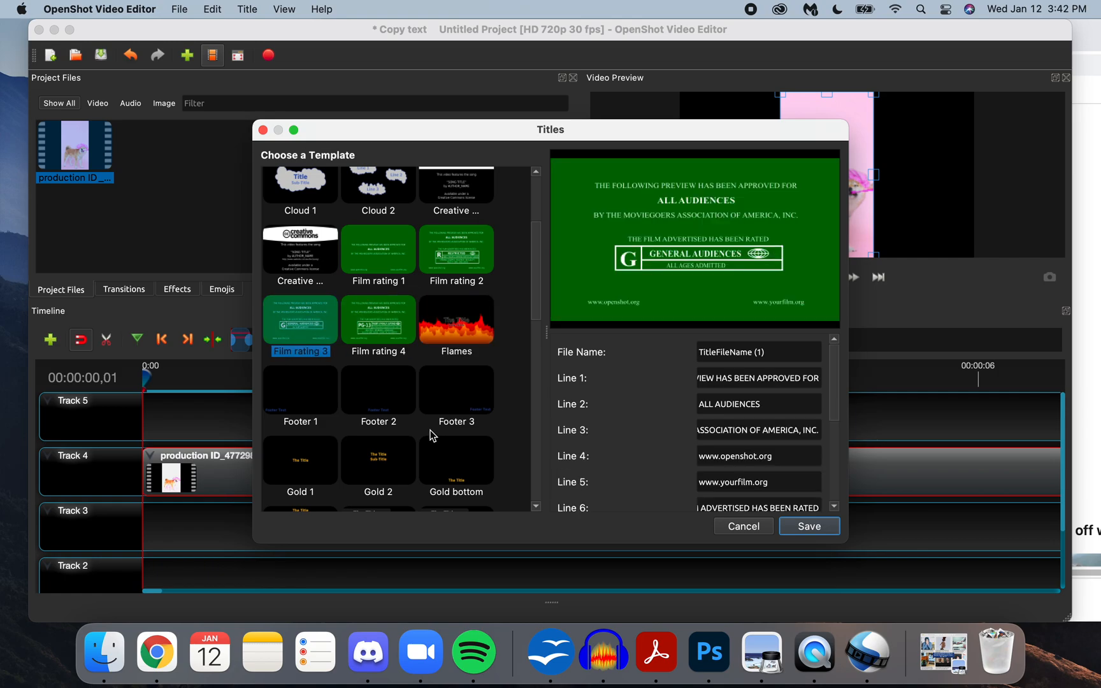
left_click(378, 392)
left_click(386, 267)
left_click(441, 254)
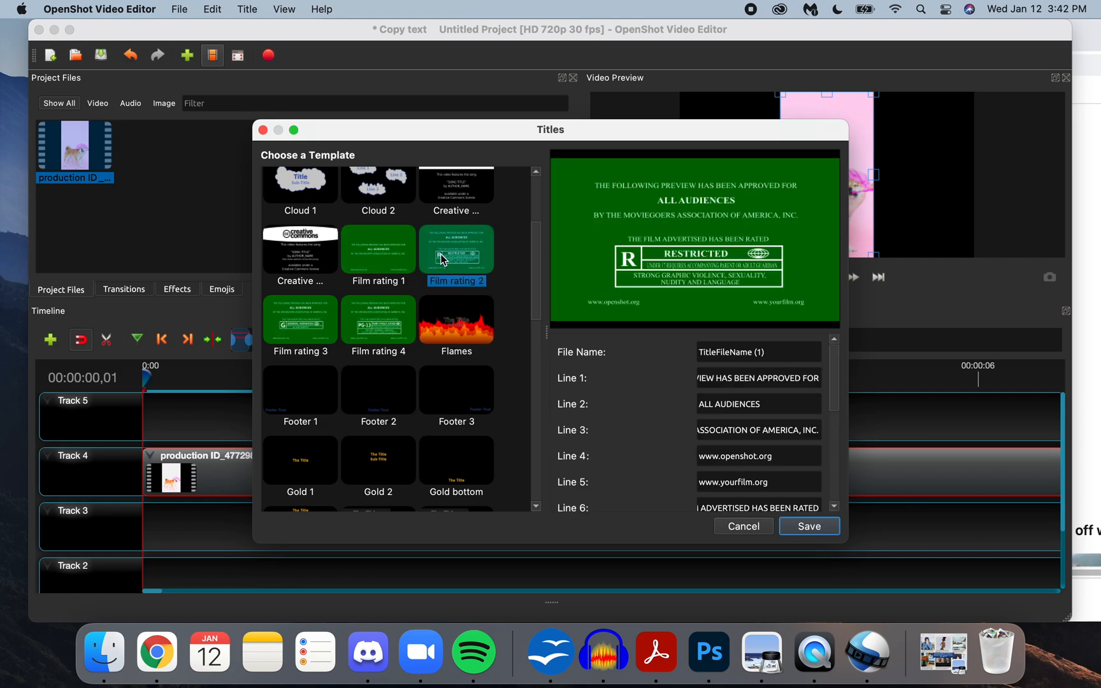
left_click(386, 306)
left_click(459, 241)
Step: Look through the remaining title templates, previewing Oval 4 and Standard 1
left_click_drag(539, 258, 533, 304)
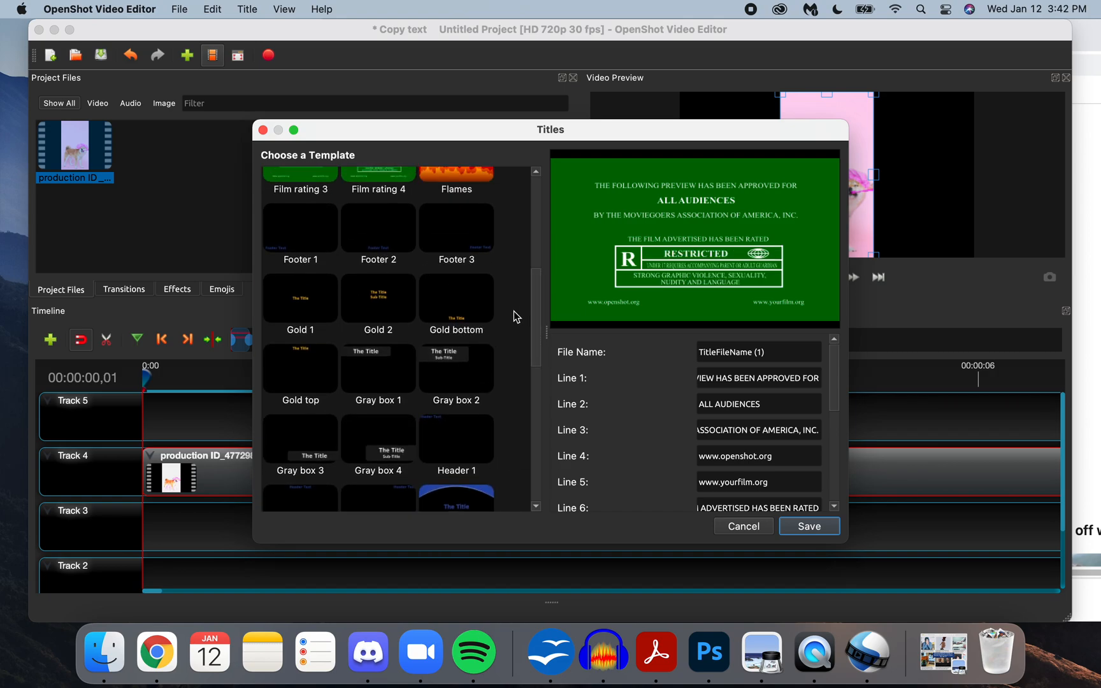
left_click_drag(536, 344, 536, 422)
left_click(455, 311)
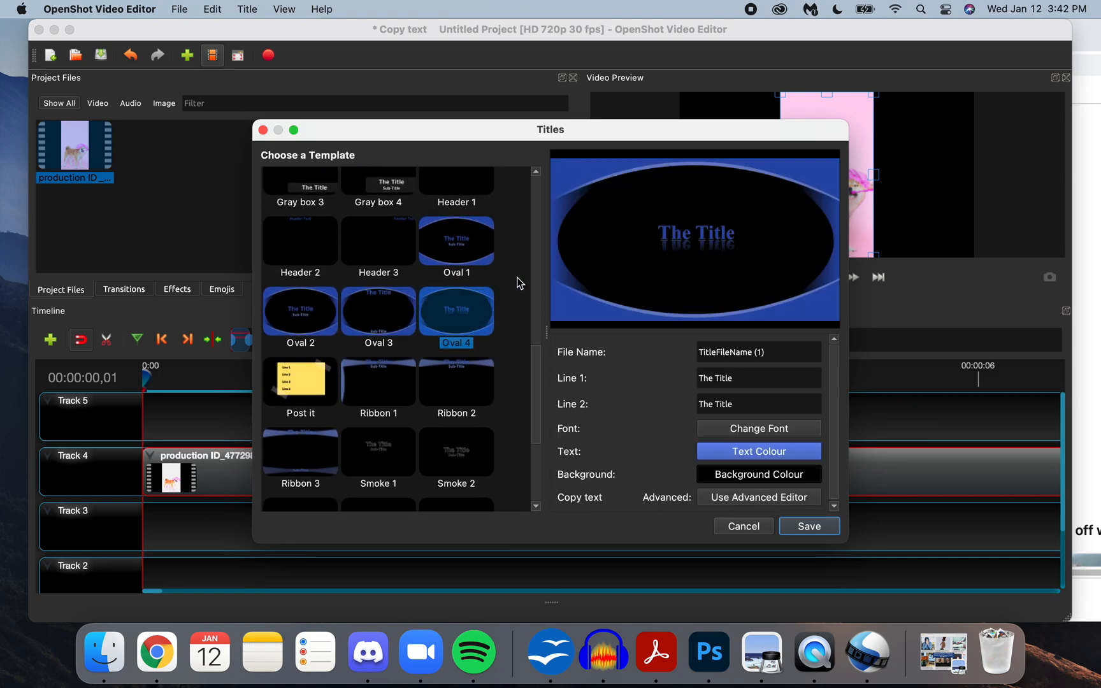
left_click_drag(536, 382, 534, 438)
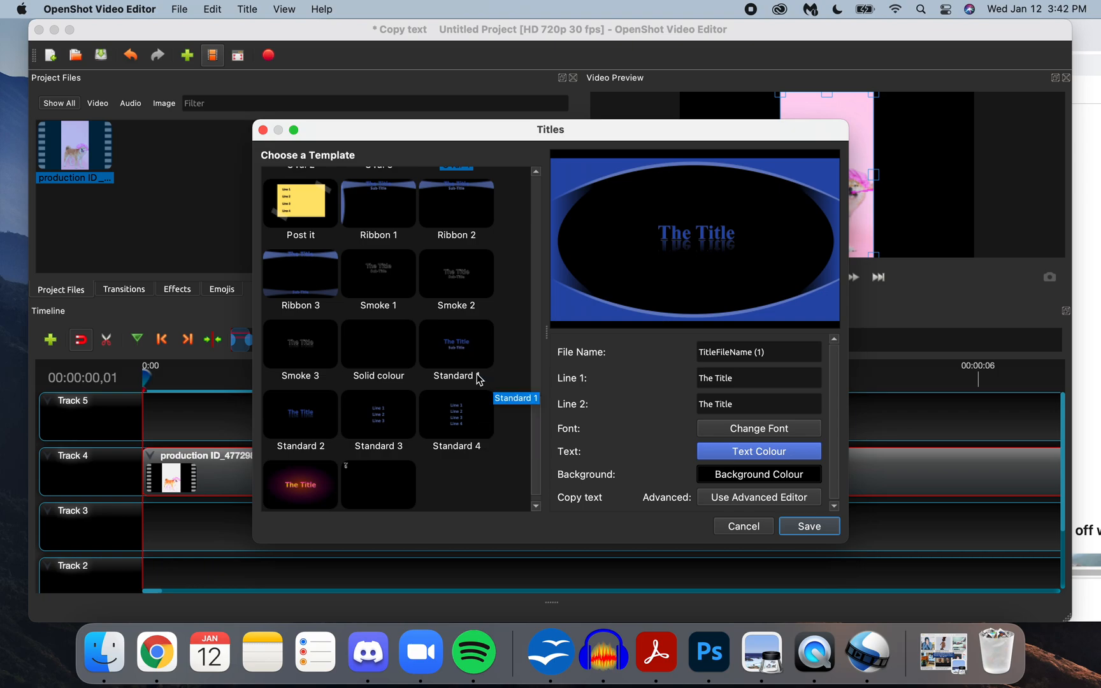
left_click(460, 344)
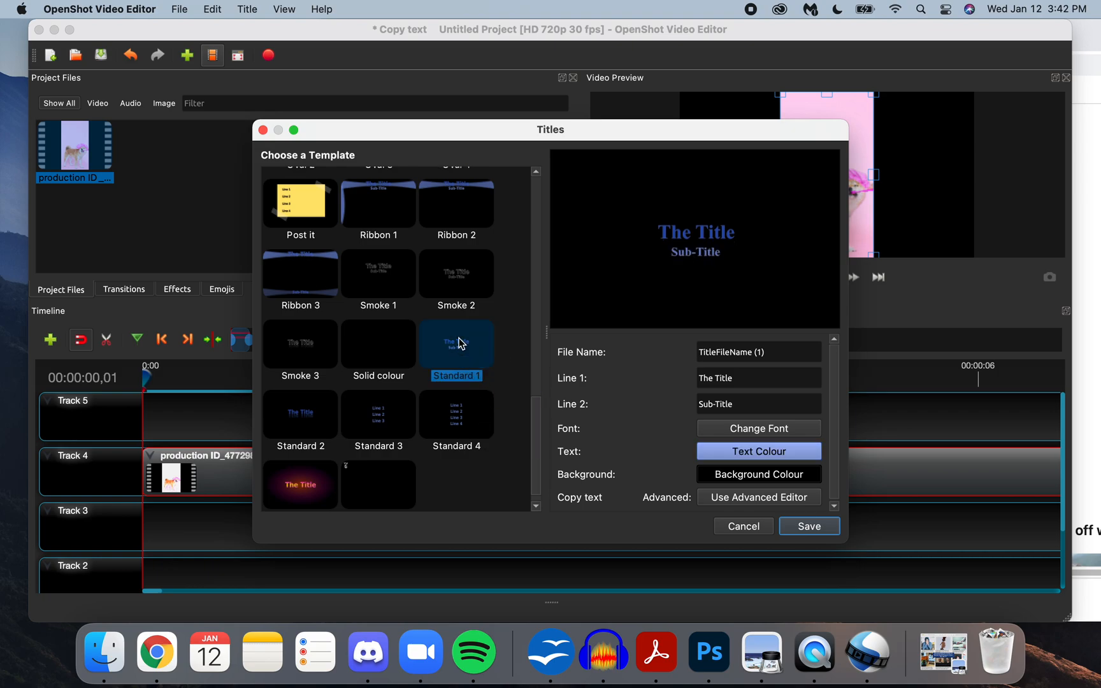
left_click_drag(534, 413, 532, 388)
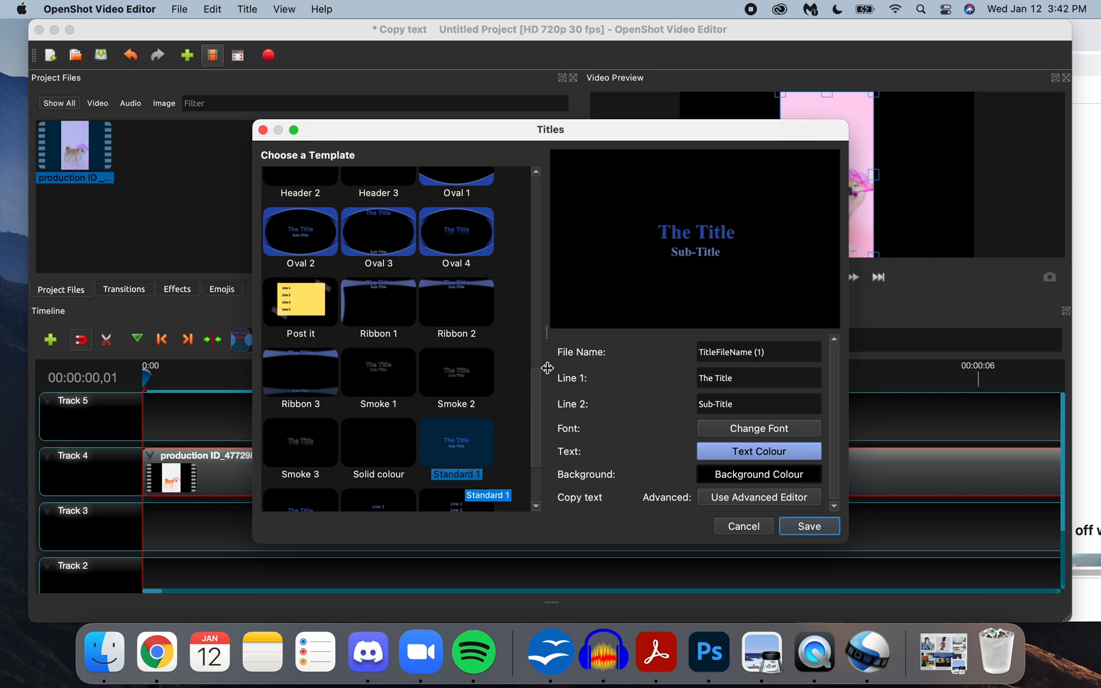
left_click_drag(538, 381, 540, 415)
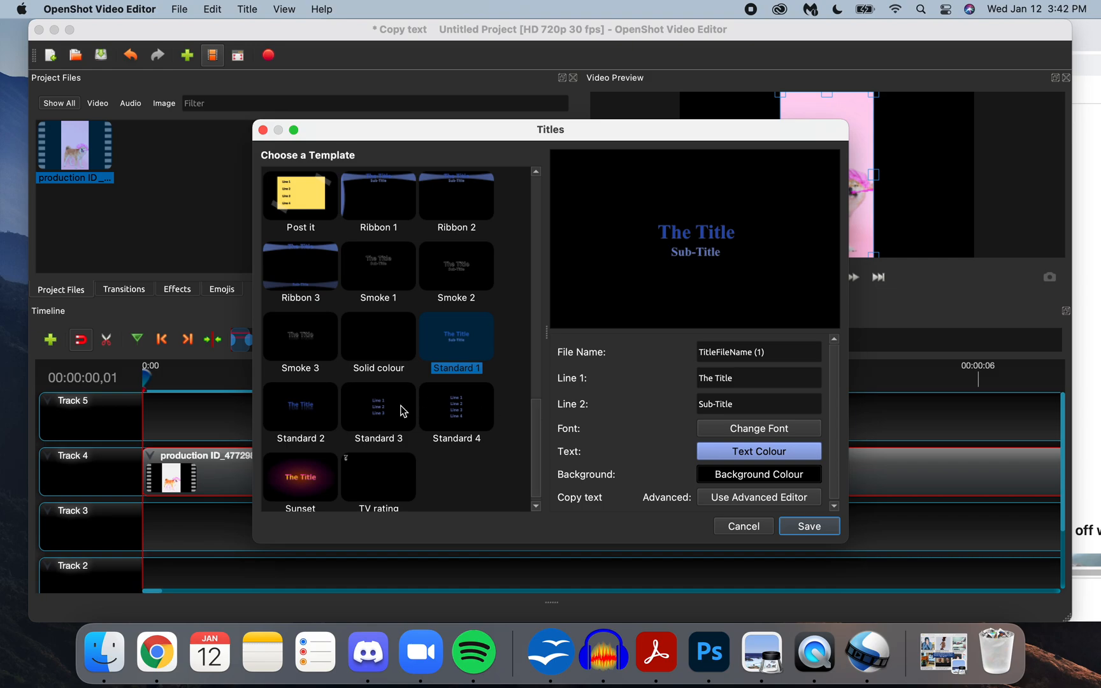
Step: Compare the Standard 2, Standard 3 and Standard 4 title templates, and choose Standard 1 for the title
left_click(319, 414)
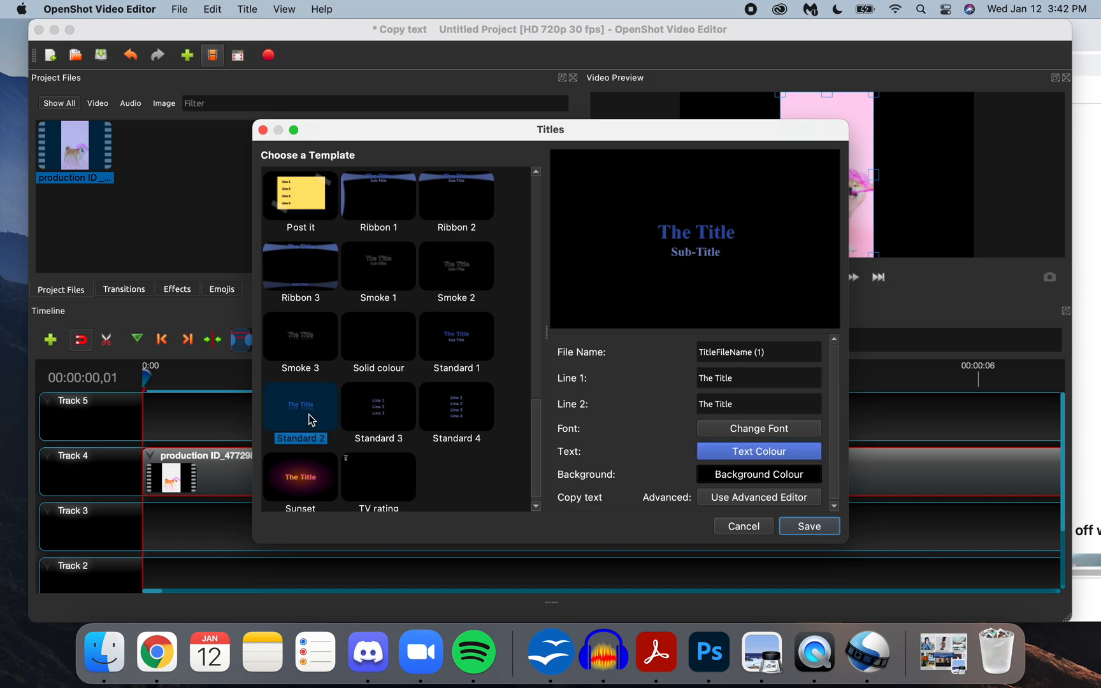
left_click(363, 417)
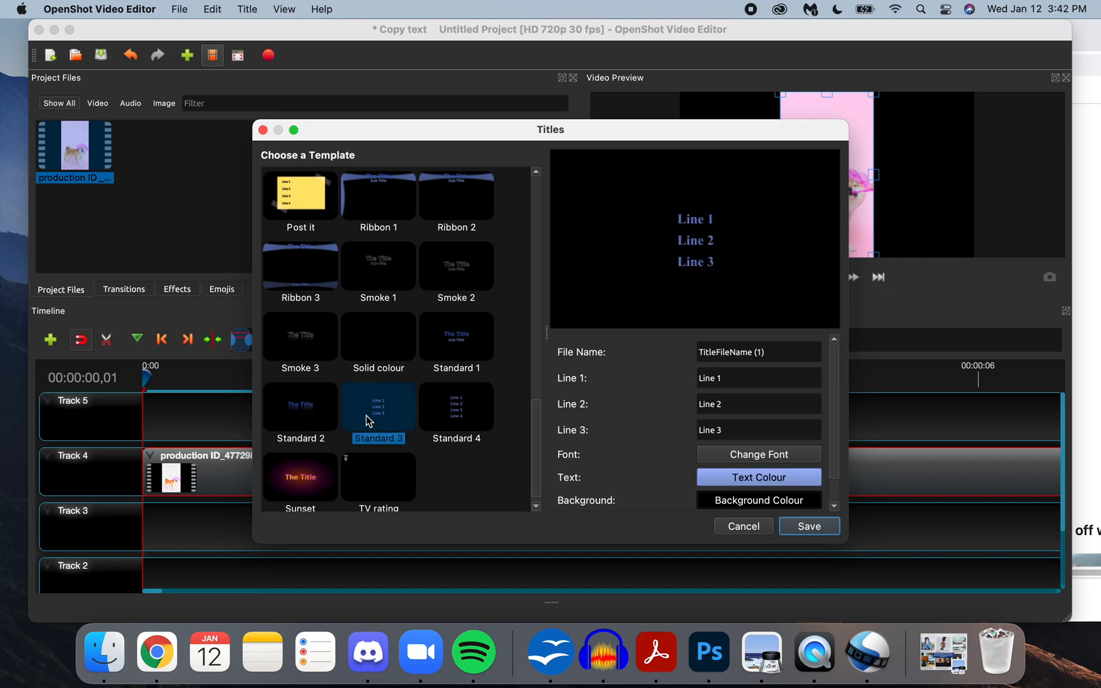
left_click(437, 421)
left_click(436, 412)
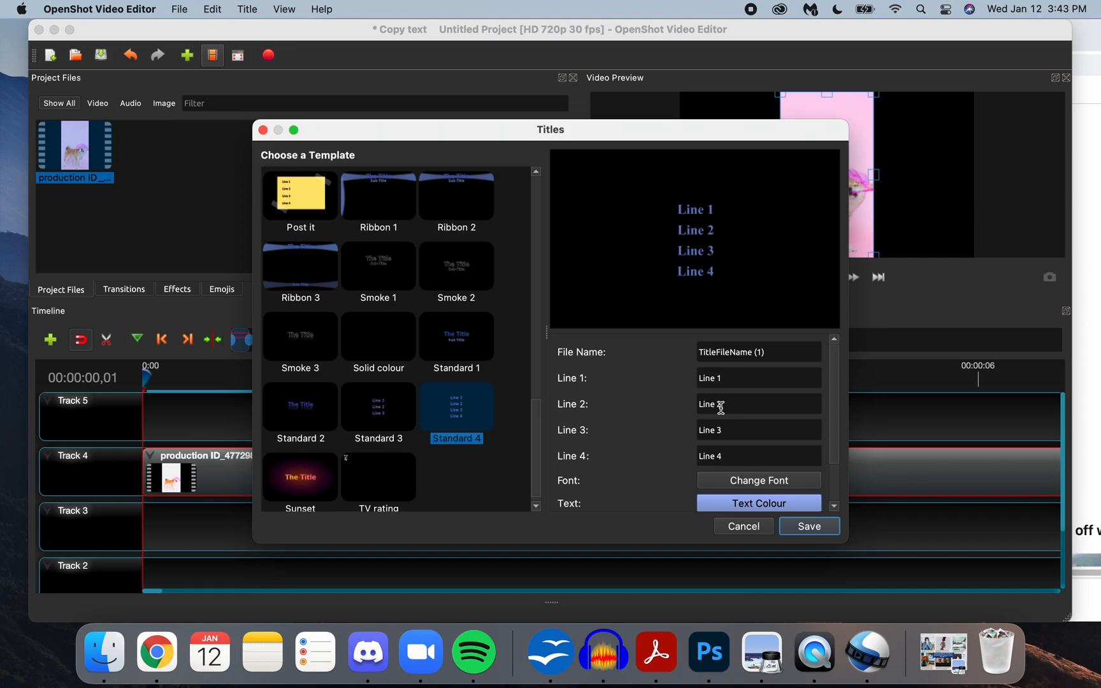
left_click(472, 338)
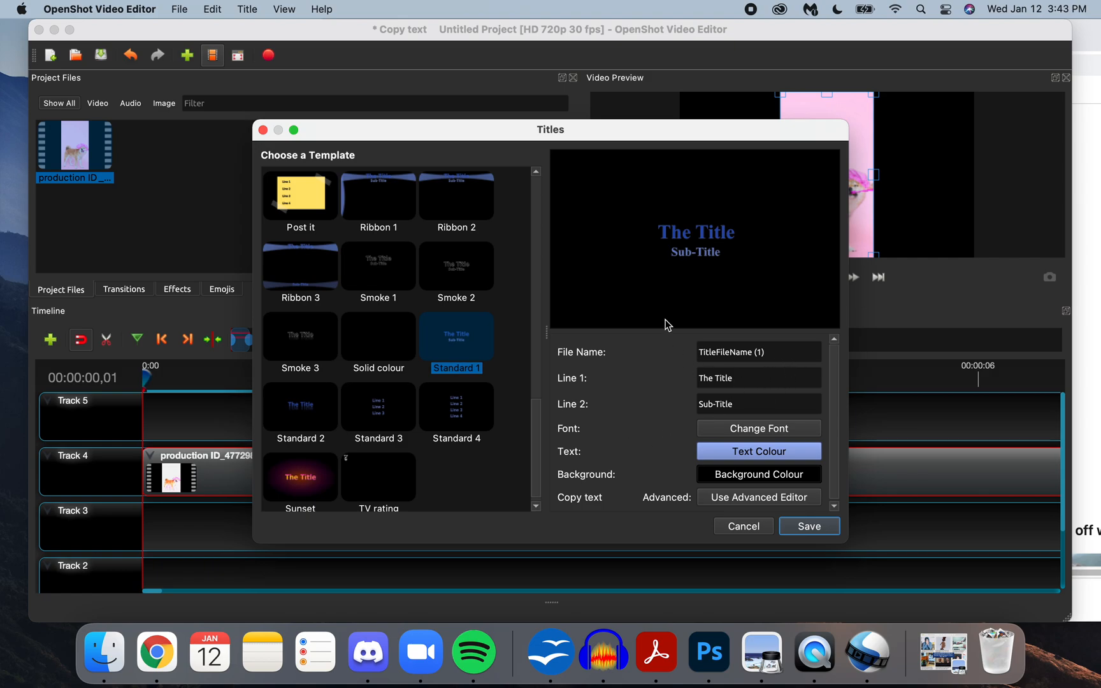
Step: Set the title's file name to dogtext
double_click(749, 352)
left_click_drag(791, 351, 658, 348)
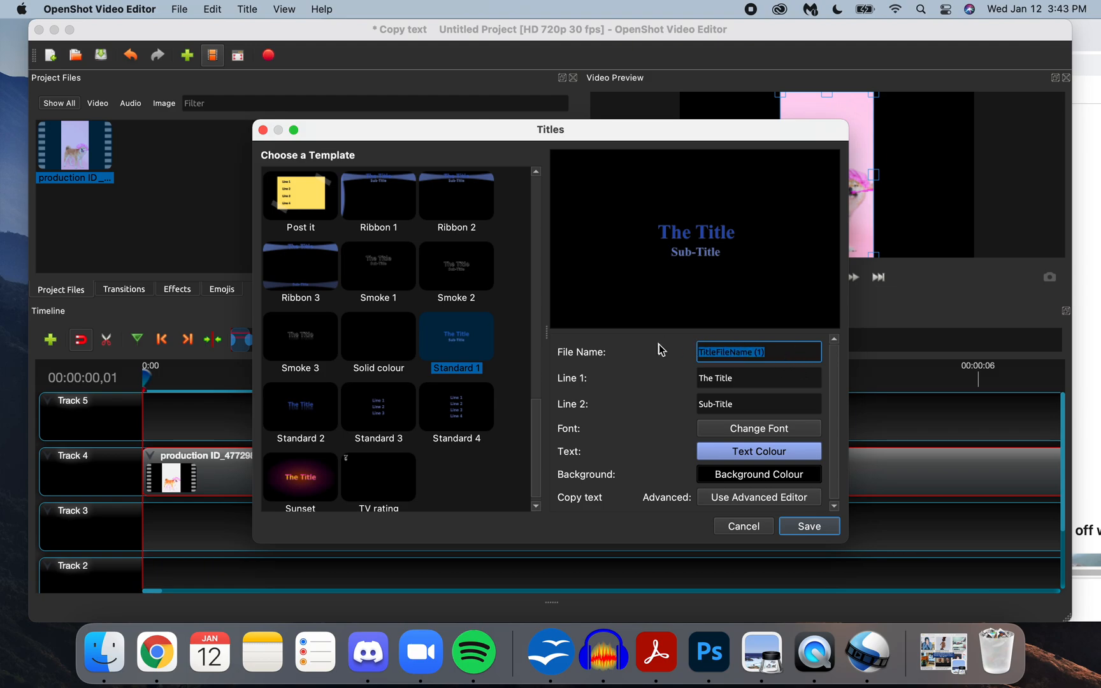
type("dog")
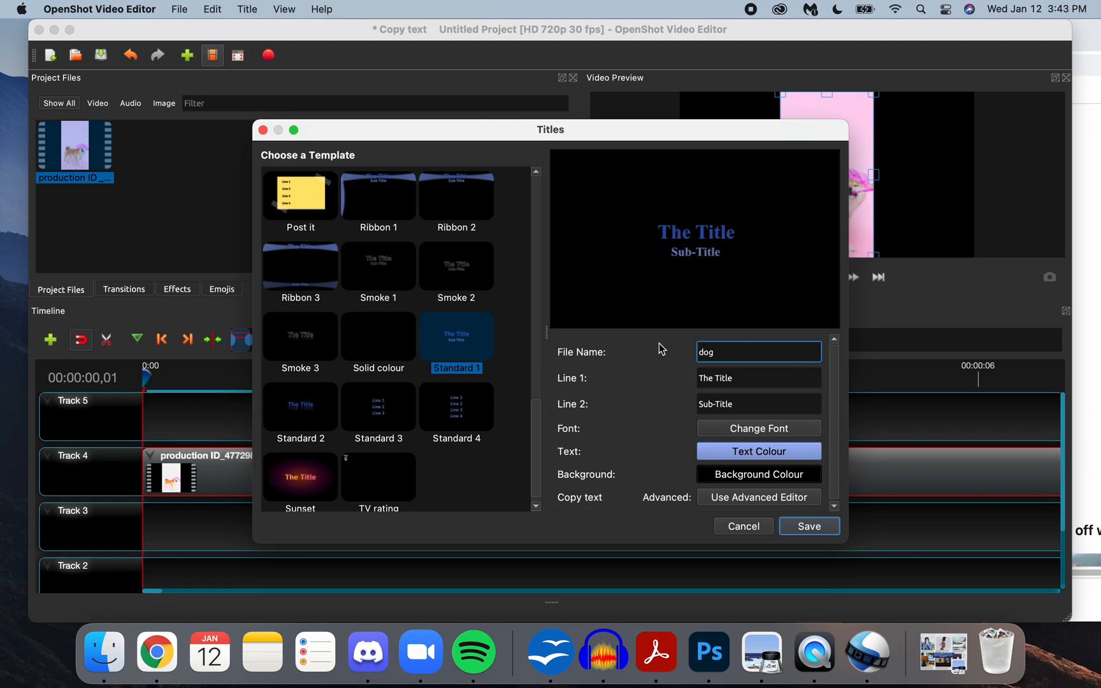
type("text")
Step: Set the title's first line to "Welcome to doge video" and the second to "By;" followed by the creator's full name
triple_click(753, 378)
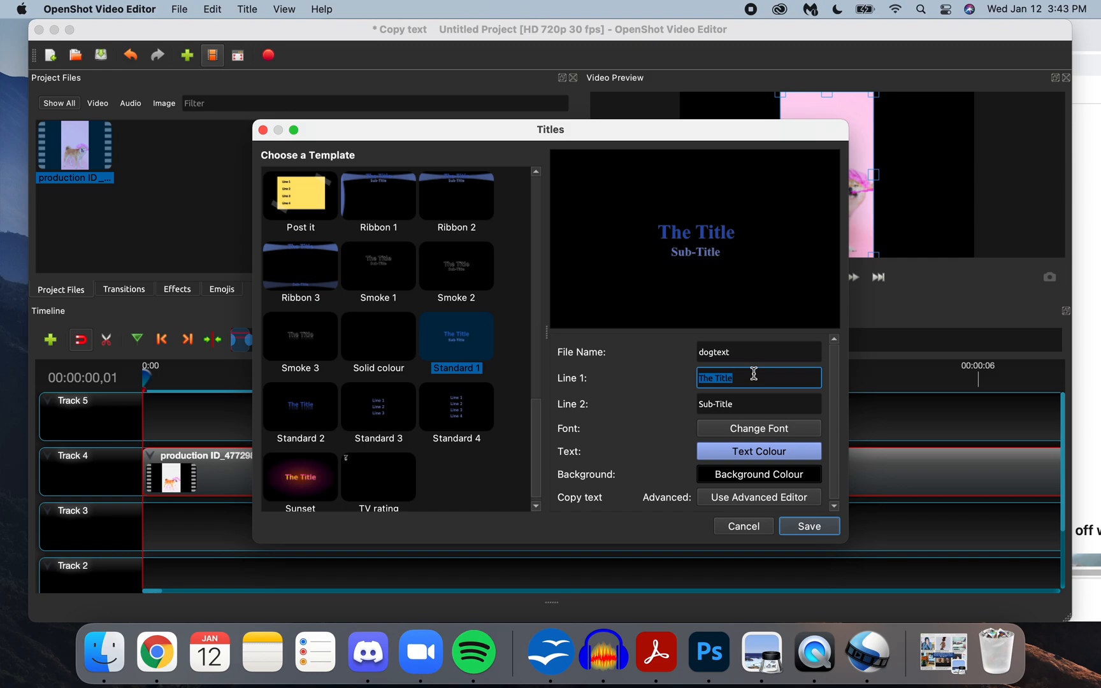
type("Welcome")
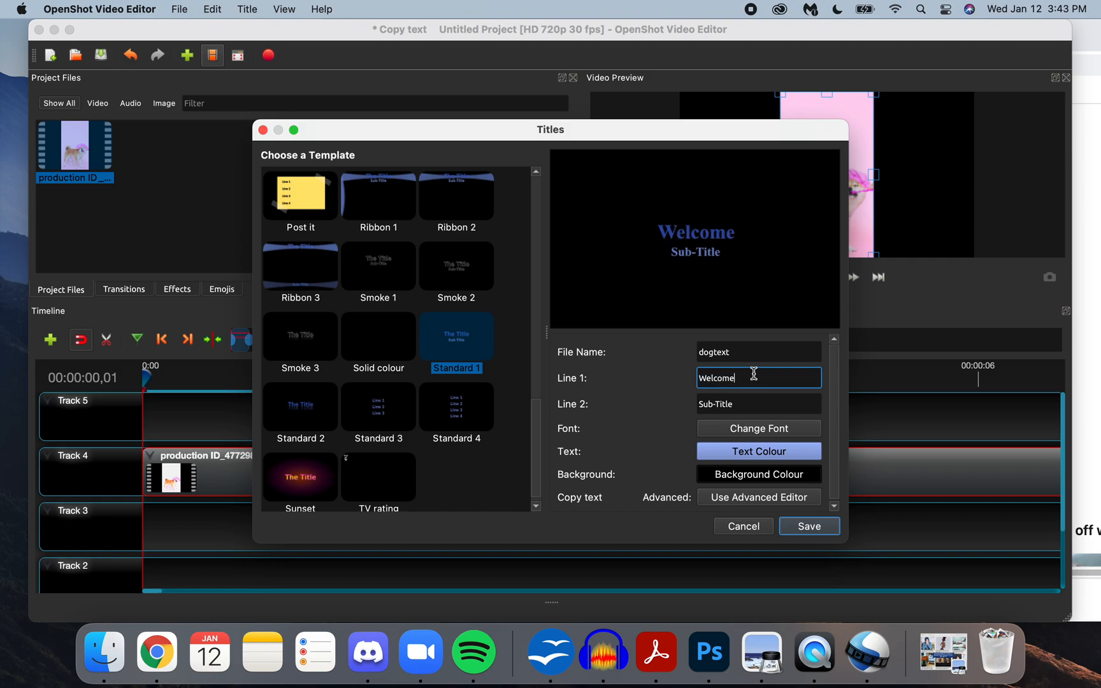
type(" to doge ")
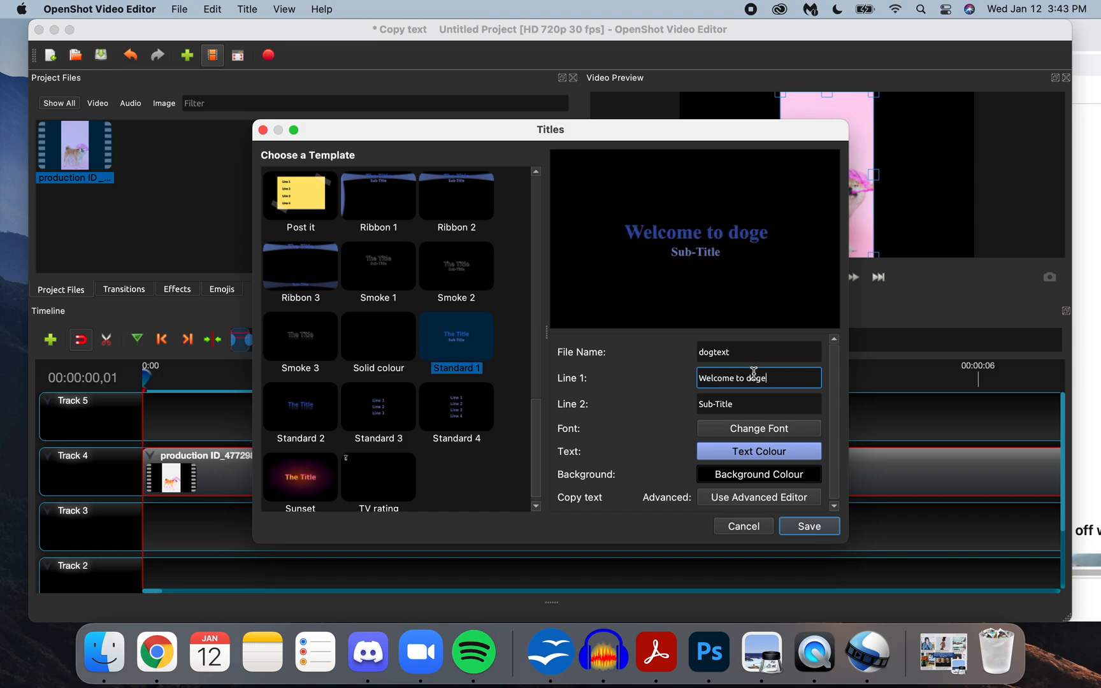
type("video")
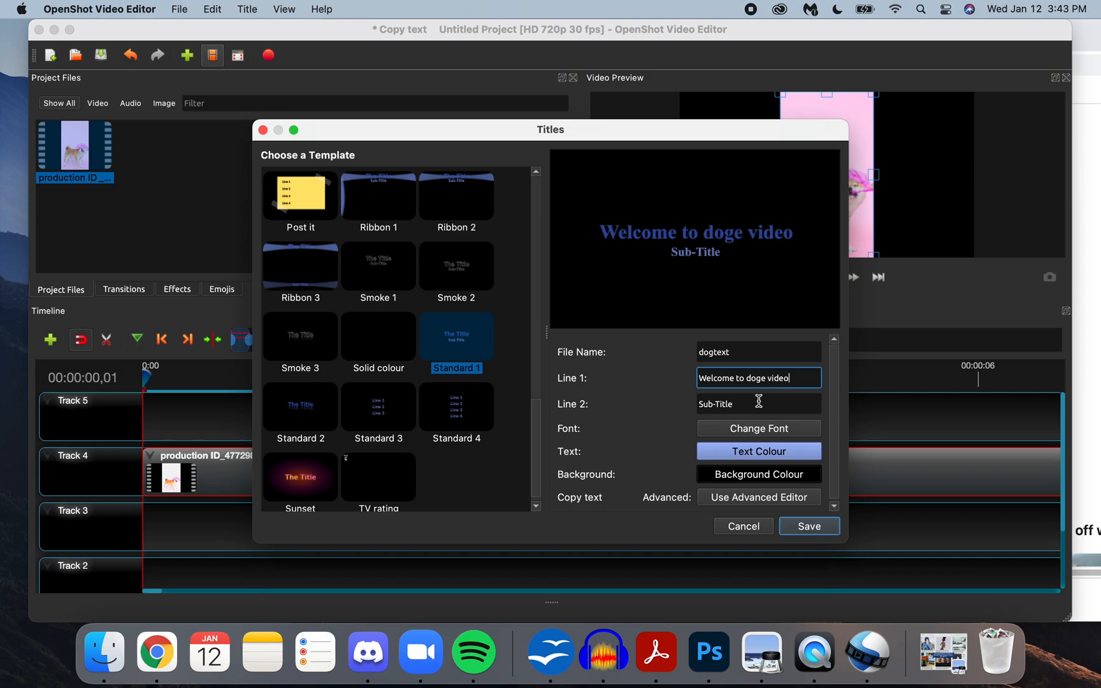
left_click(756, 405)
key("shift+alt+Left")
key("shift+alt+Left")
type("By")
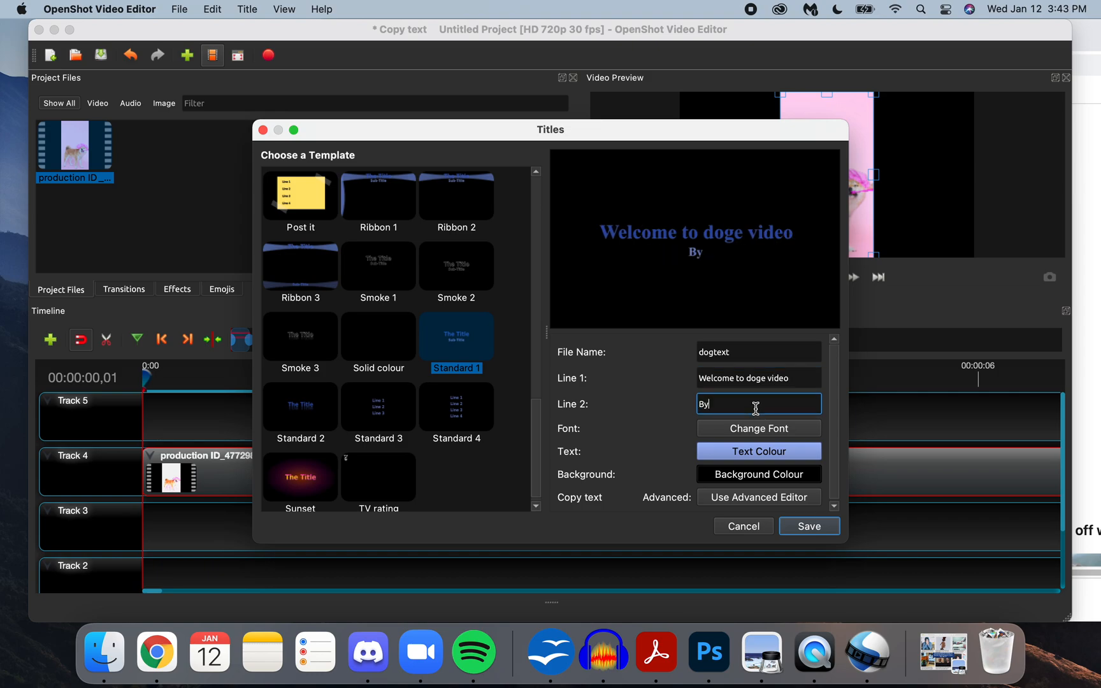
type("; Helen Leung")
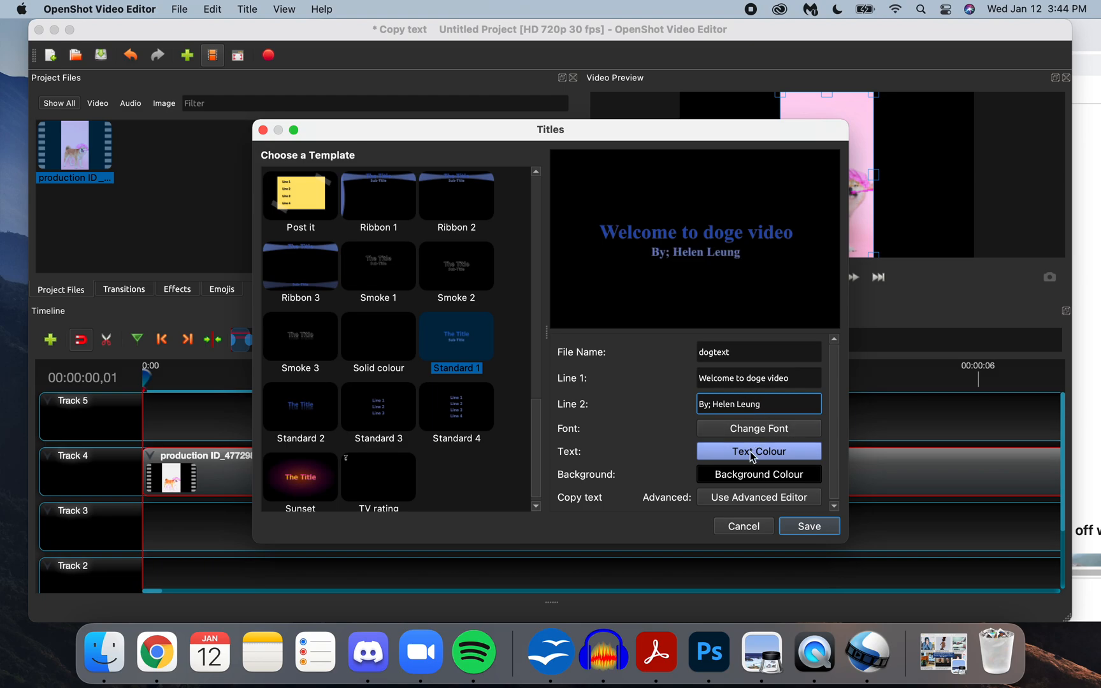
Step: Set the title's font to Arial Bold at size 64
left_click(769, 426)
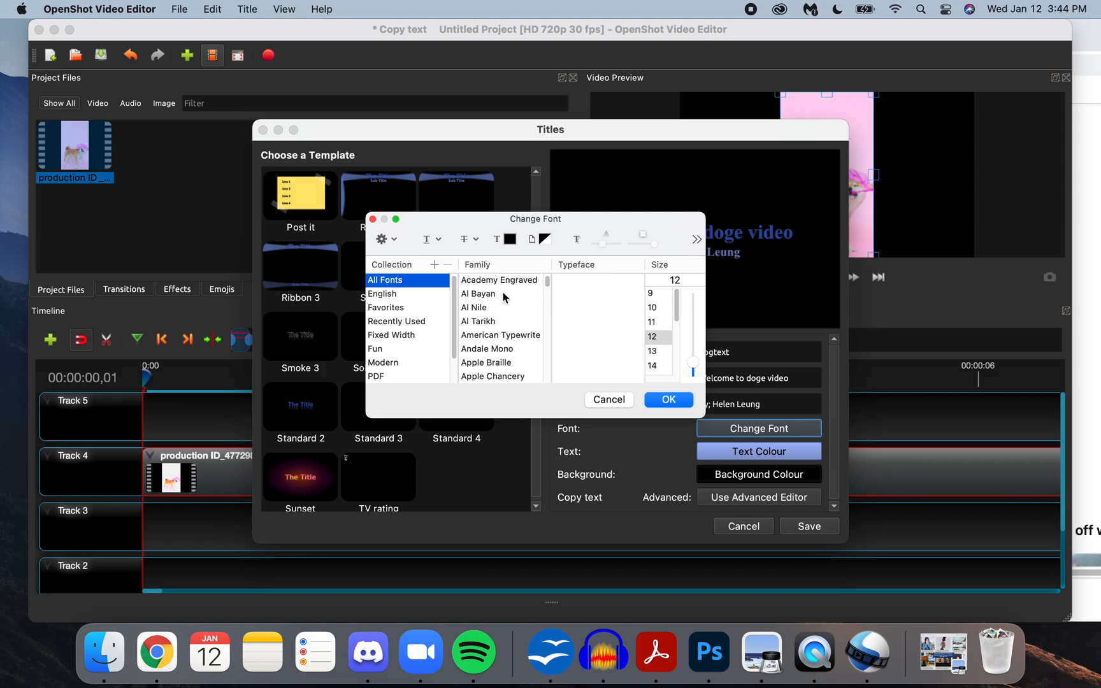
scroll(548, 284, "down", 5)
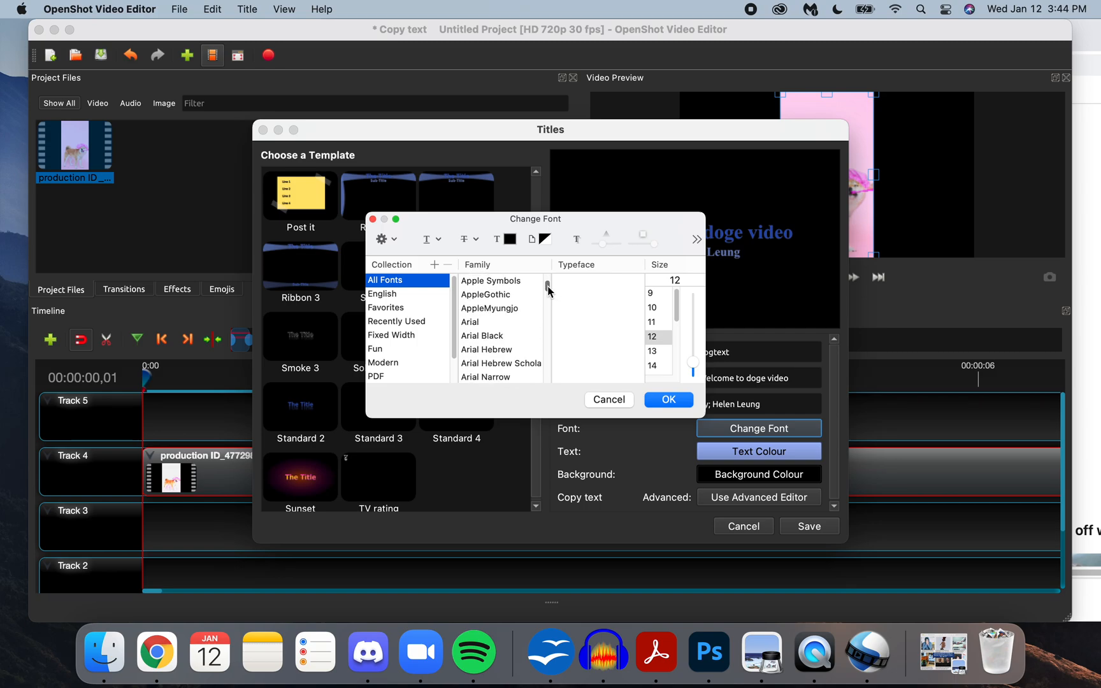
left_click(501, 322)
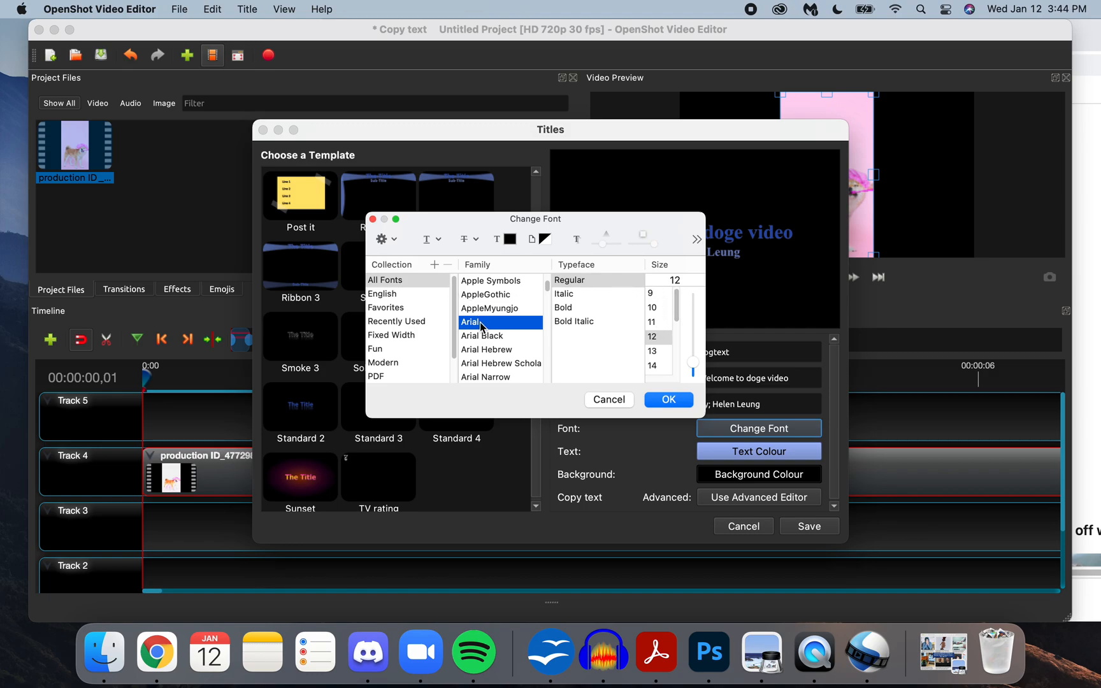
left_click(583, 308)
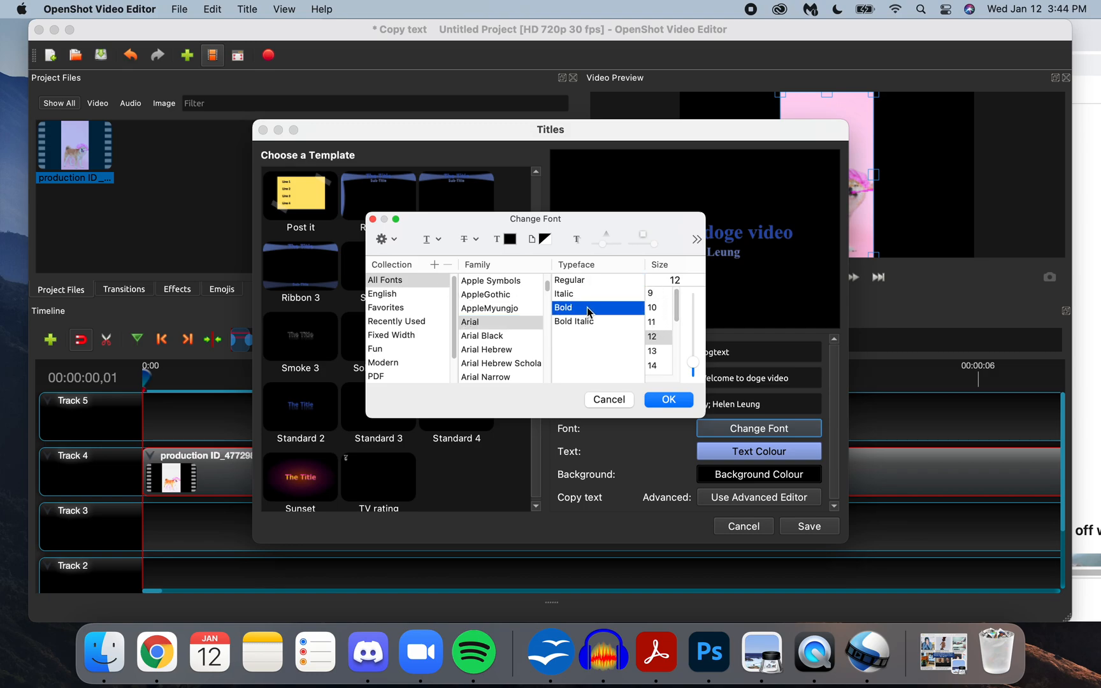
scroll(661, 332, "down", 3)
left_click(653, 323)
left_click_drag(676, 327, 678, 343)
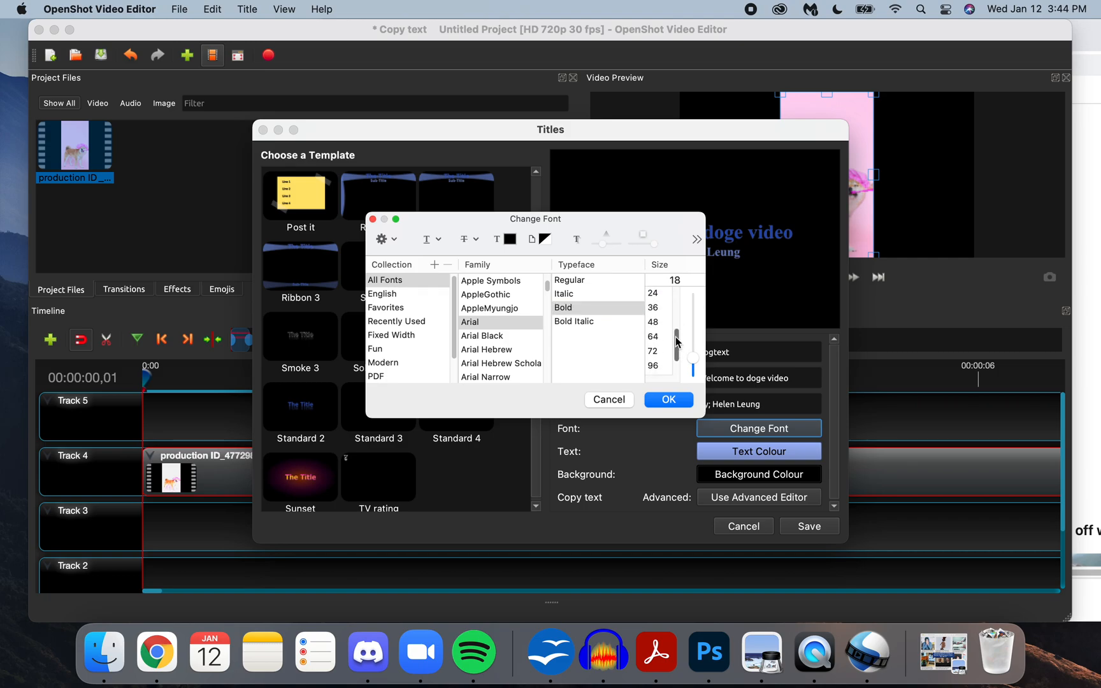
left_click(658, 338)
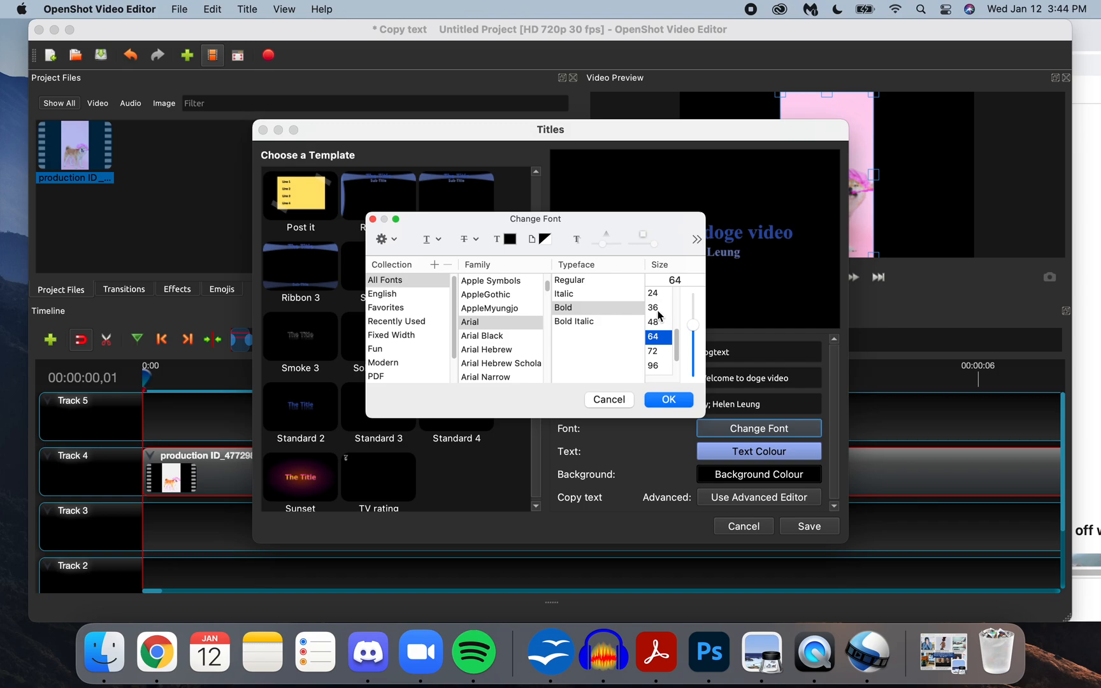
left_click(659, 322)
left_click(660, 337)
left_click(666, 400)
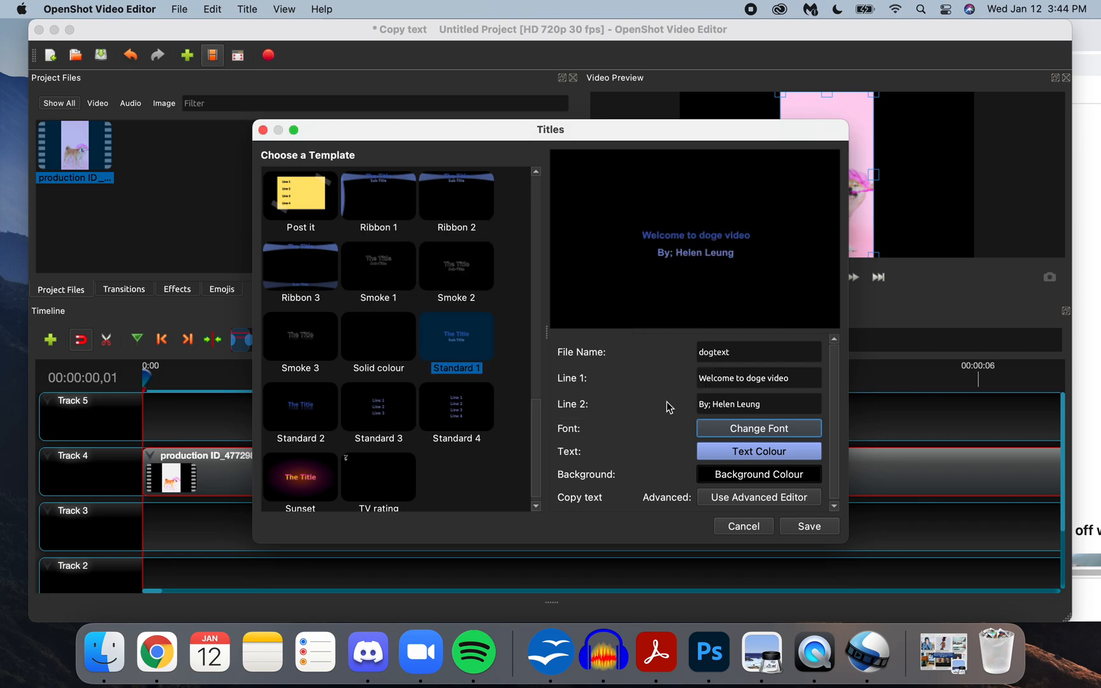
Step: Enlarge the title text to font size 96
left_click(746, 430)
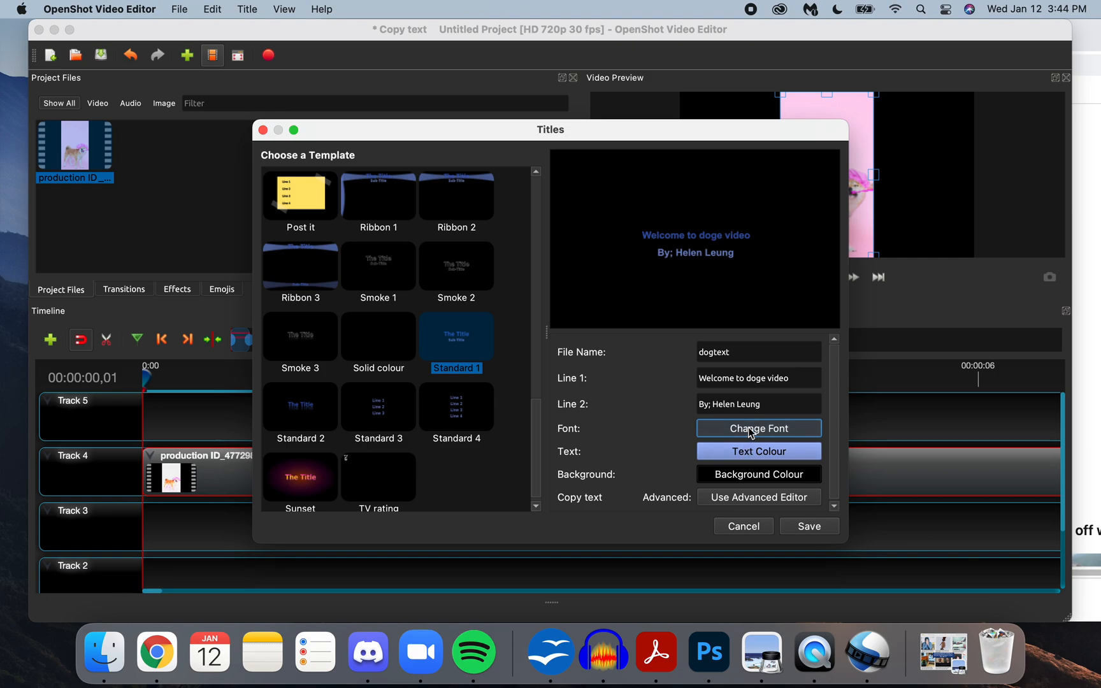
scroll(677, 344, "down", 1)
scroll(677, 345, "down", 1)
left_click(660, 338)
left_click(666, 400)
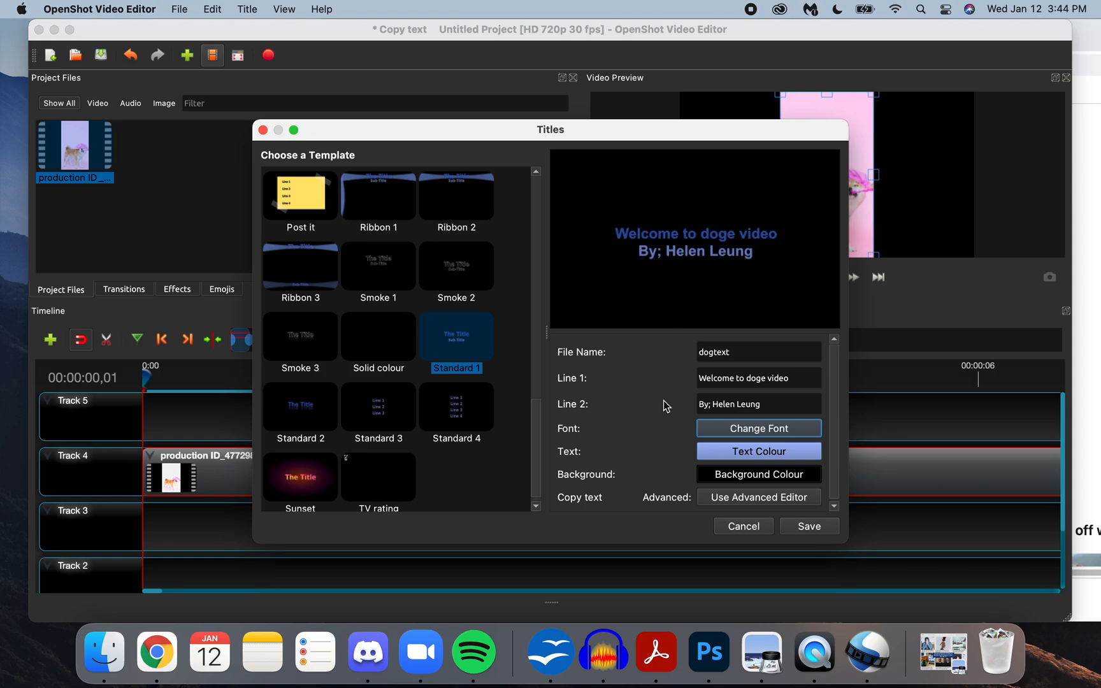
Step: Change the title's text colour to black (#000000) and save the title to the project
left_click(771, 450)
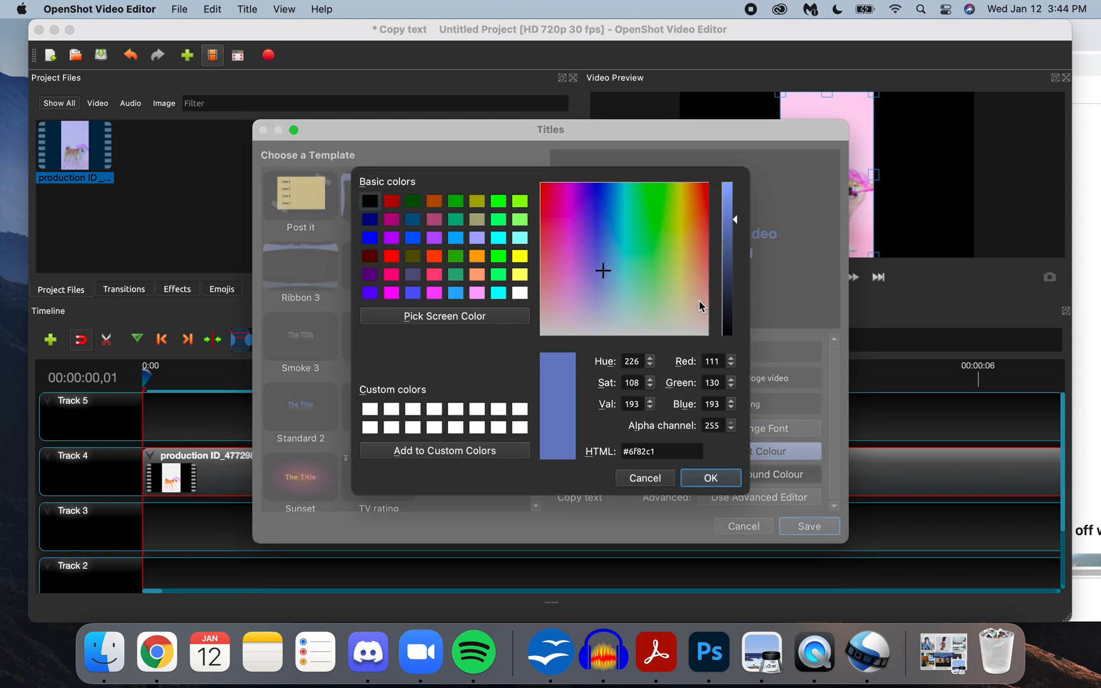
left_click_drag(689, 307, 728, 348)
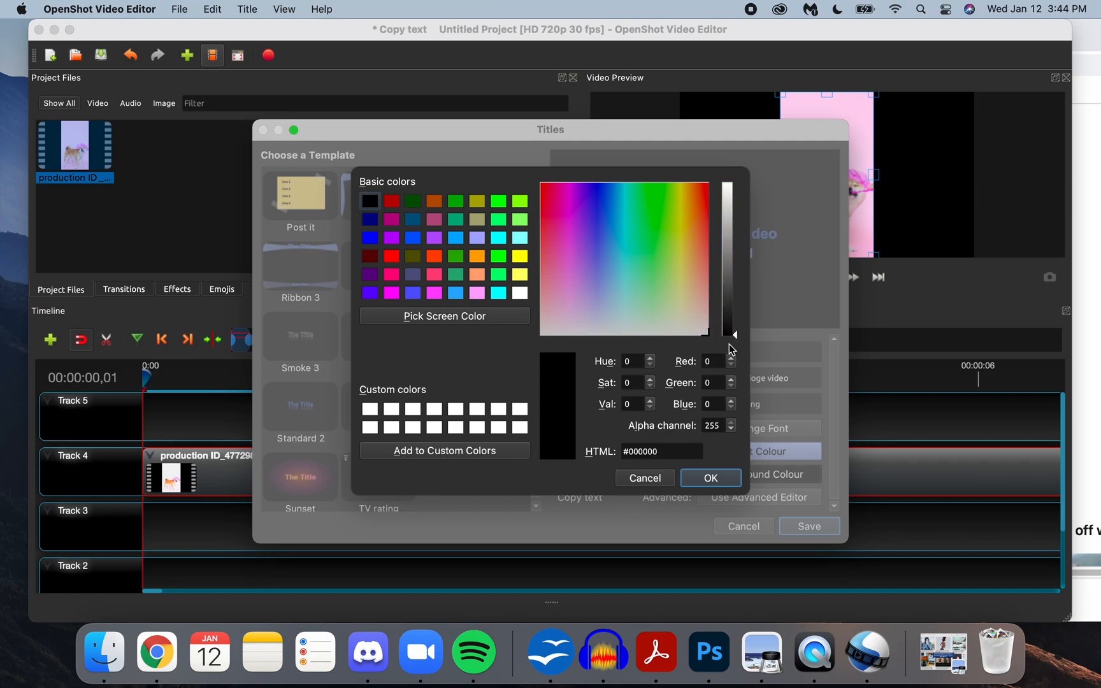
left_click(720, 479)
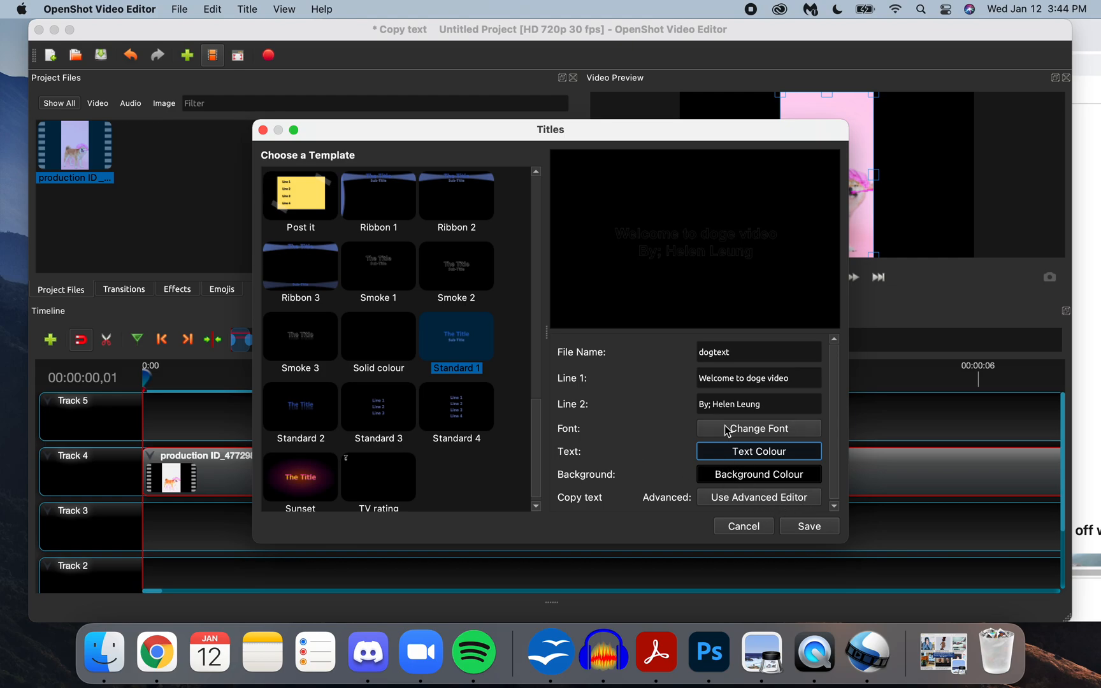
left_click(707, 280)
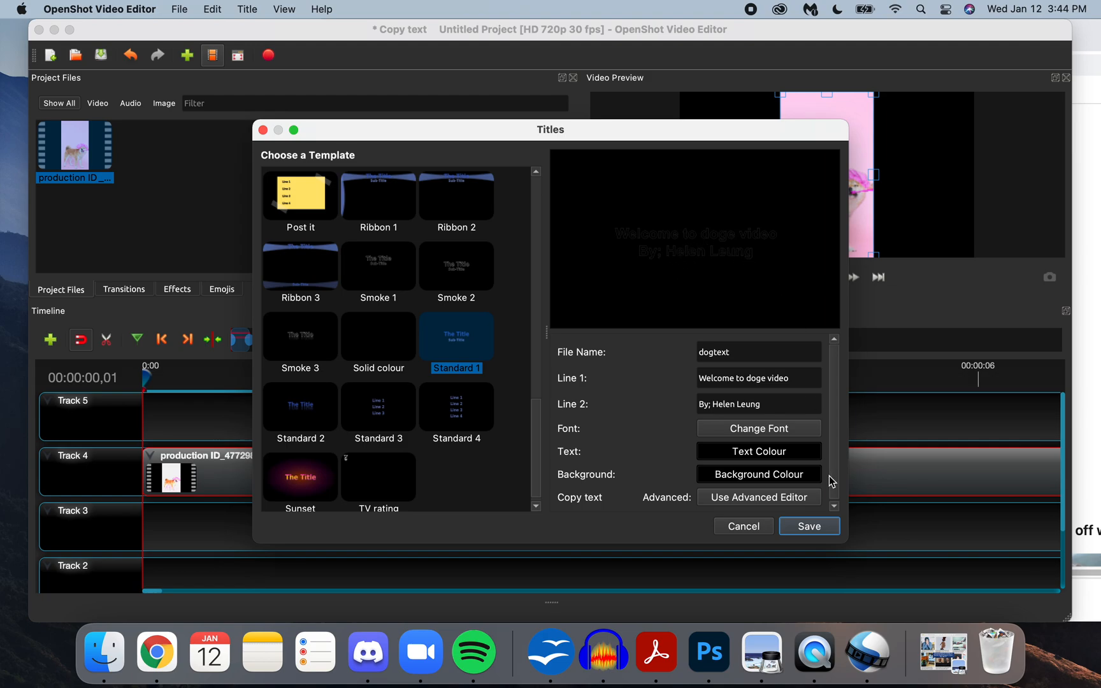
left_click(822, 529)
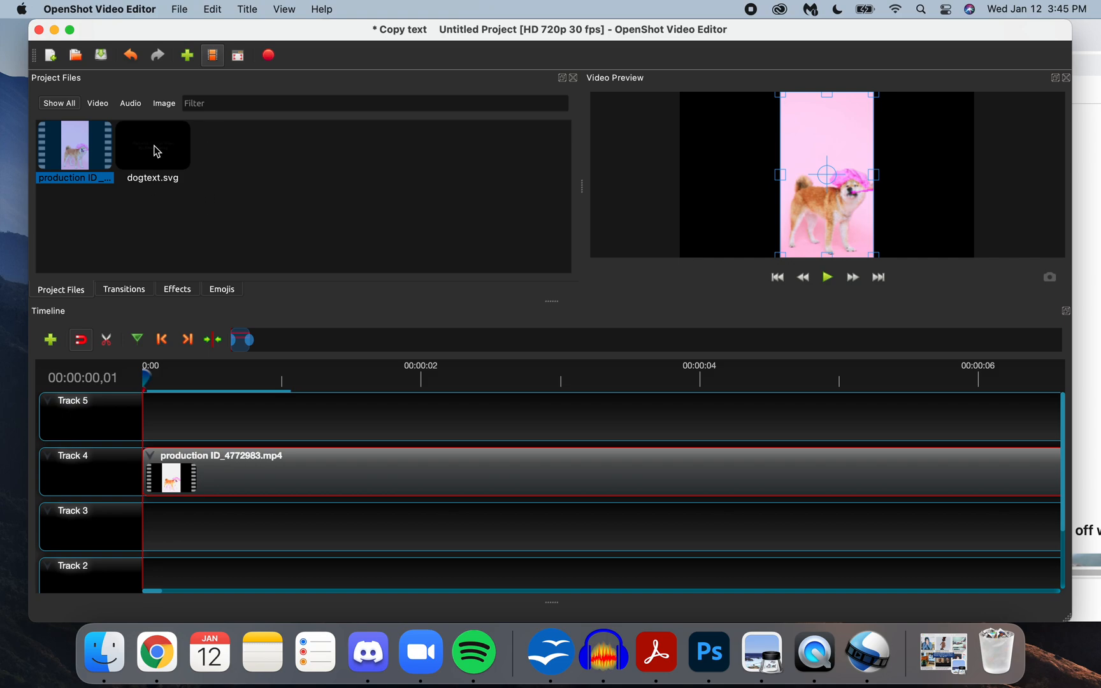
Step: Try the dogtext.svg title at the start of Track 5 above the dog video, and remove that clip again
left_click(170, 158)
left_click_drag(171, 161, 140, 420)
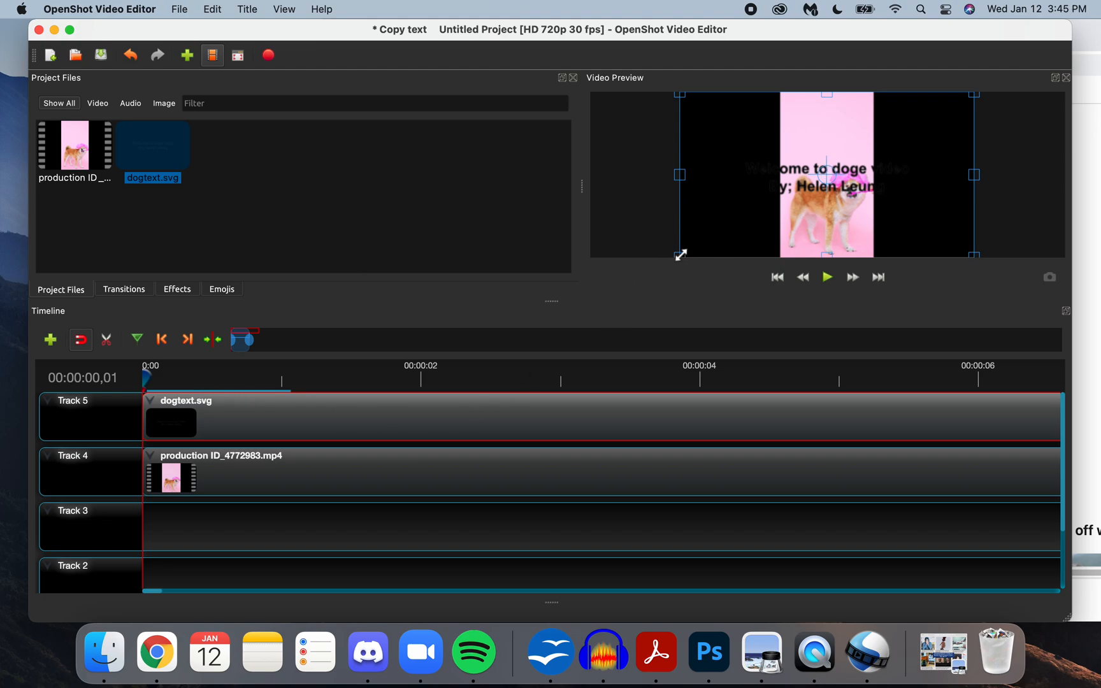
right_click(159, 401)
left_click(160, 390)
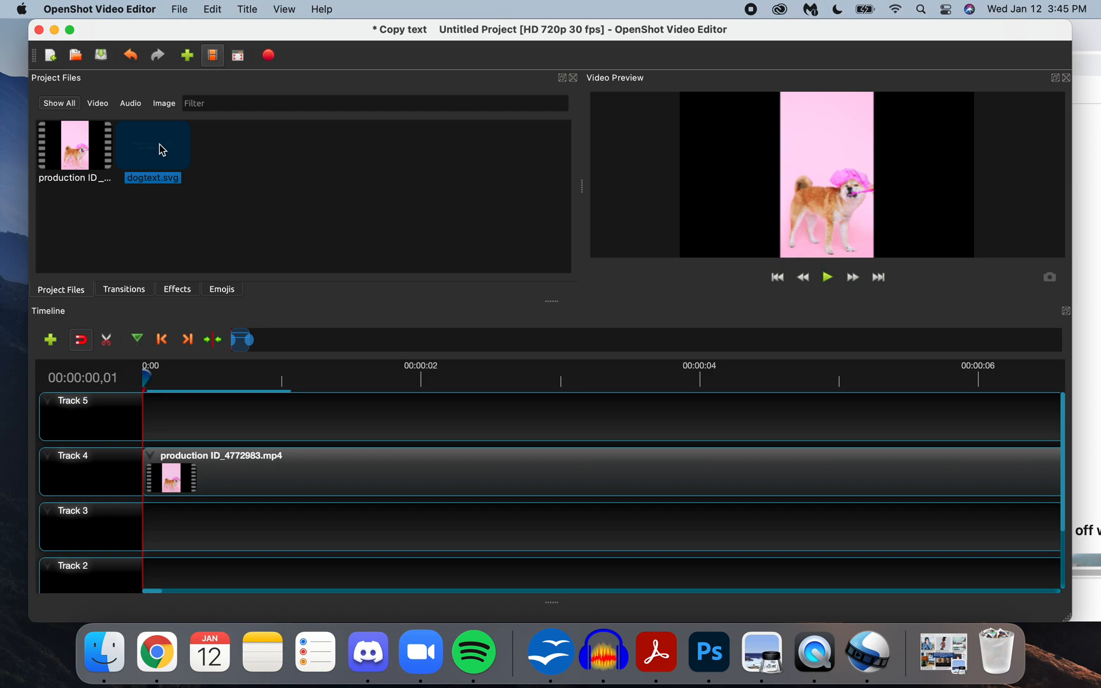
Step: Edit the dogtext.svg title so its first line reads "Dog Video", and save it
right_click(159, 145)
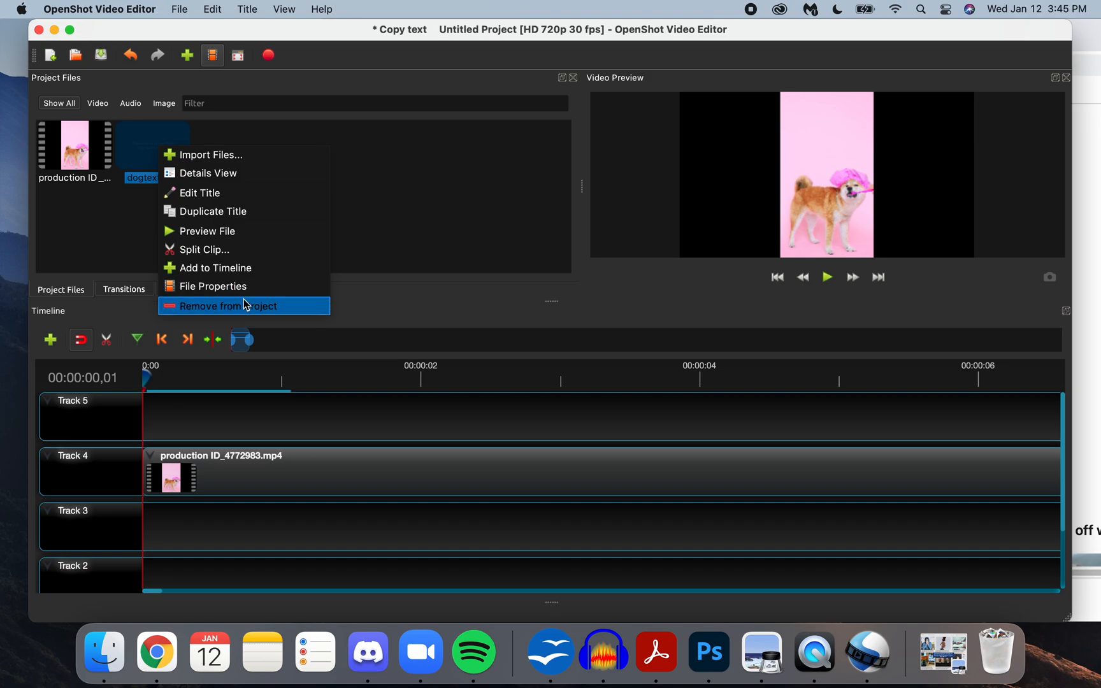
left_click(262, 194)
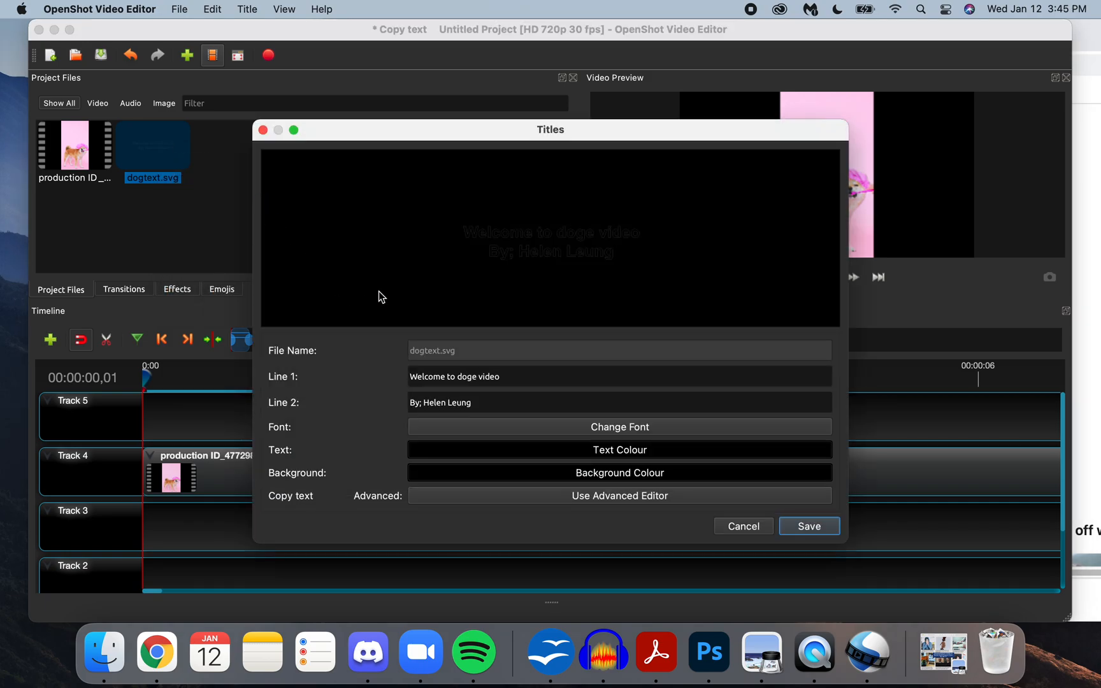
triple_click(543, 376)
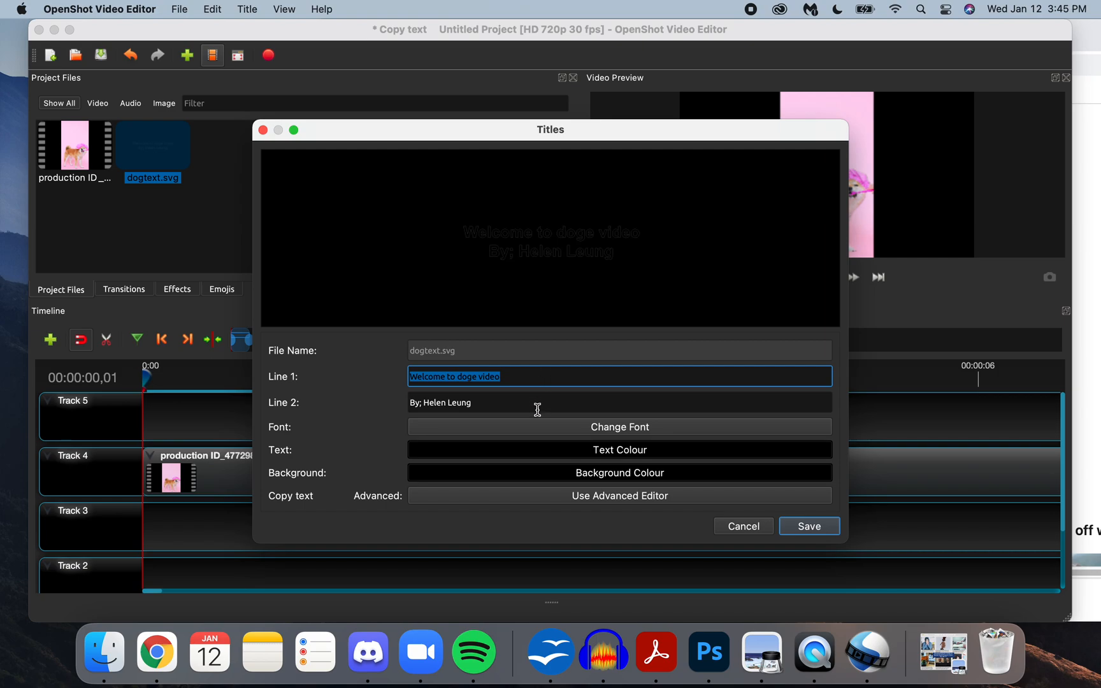
type("D")
key("BackSpace")
type("Dog Video")
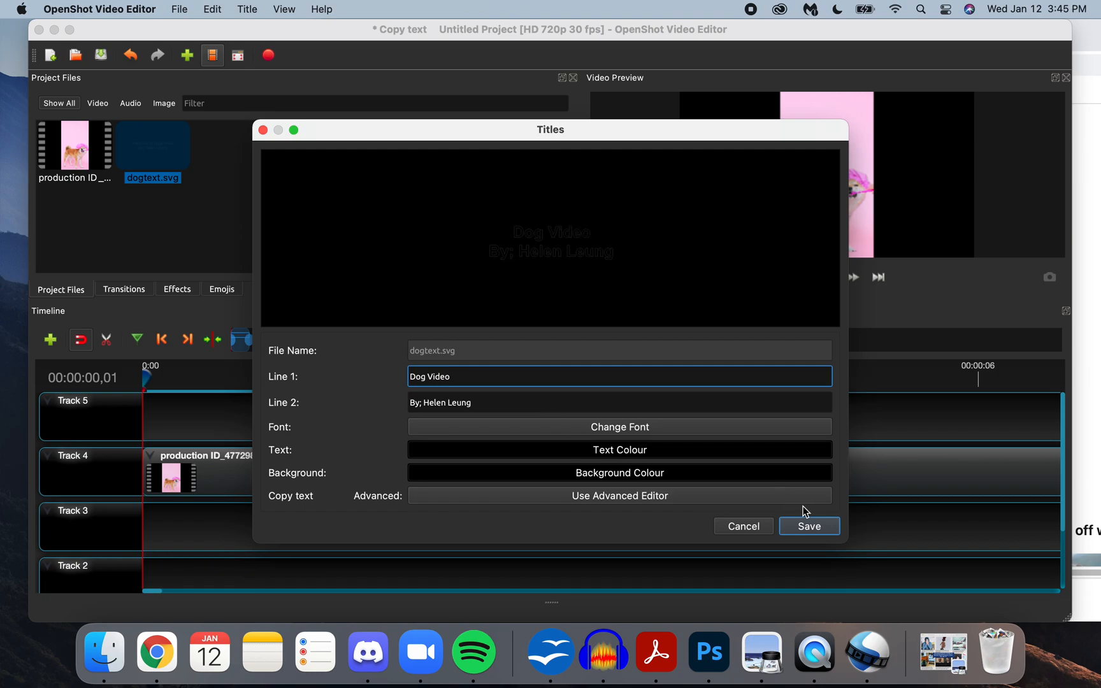
left_click(805, 525)
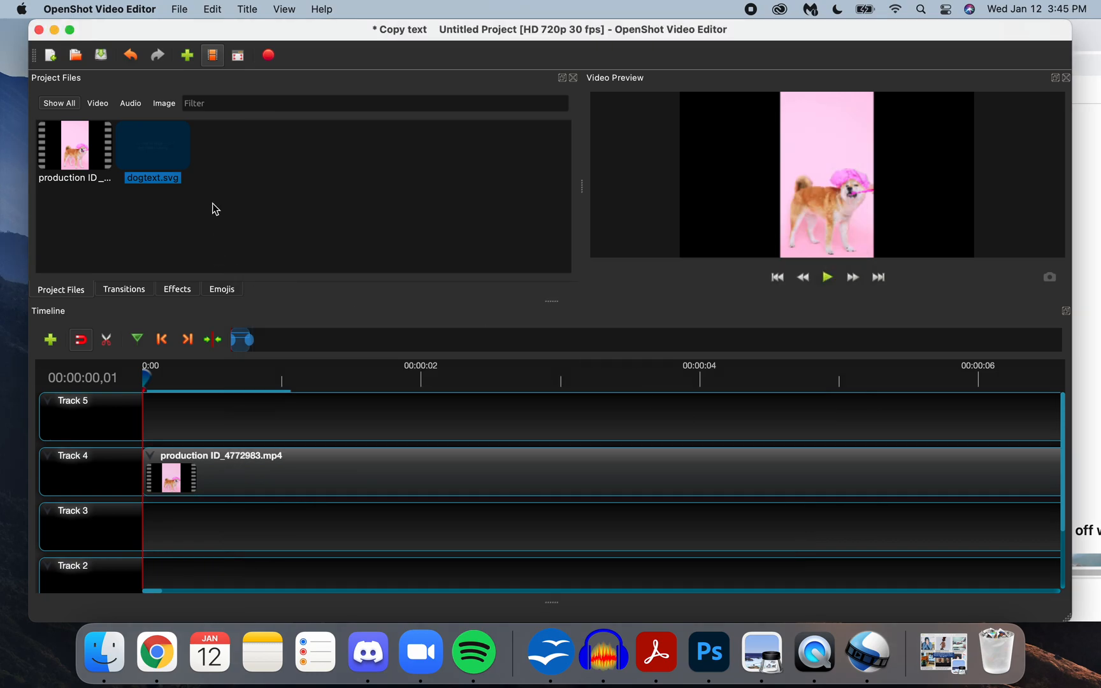
Step: Place the dogtext.svg title on Track 5 above the dog video, aligned to the start of the timeline
left_click_drag(172, 155, 144, 408)
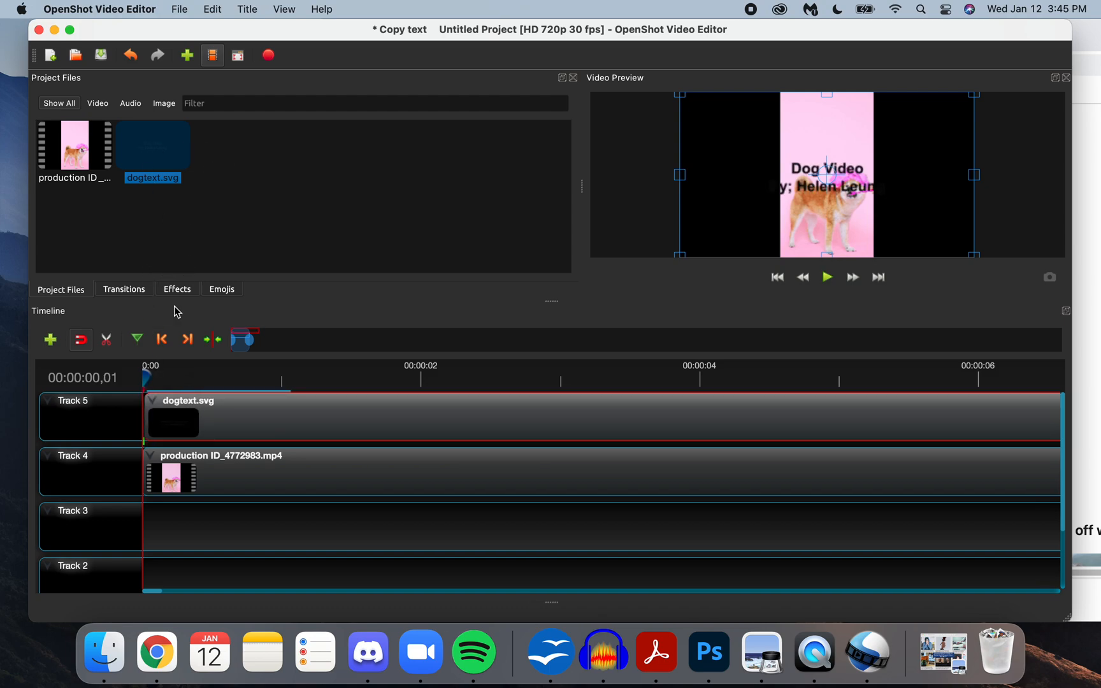
left_click_drag(193, 413, 190, 413)
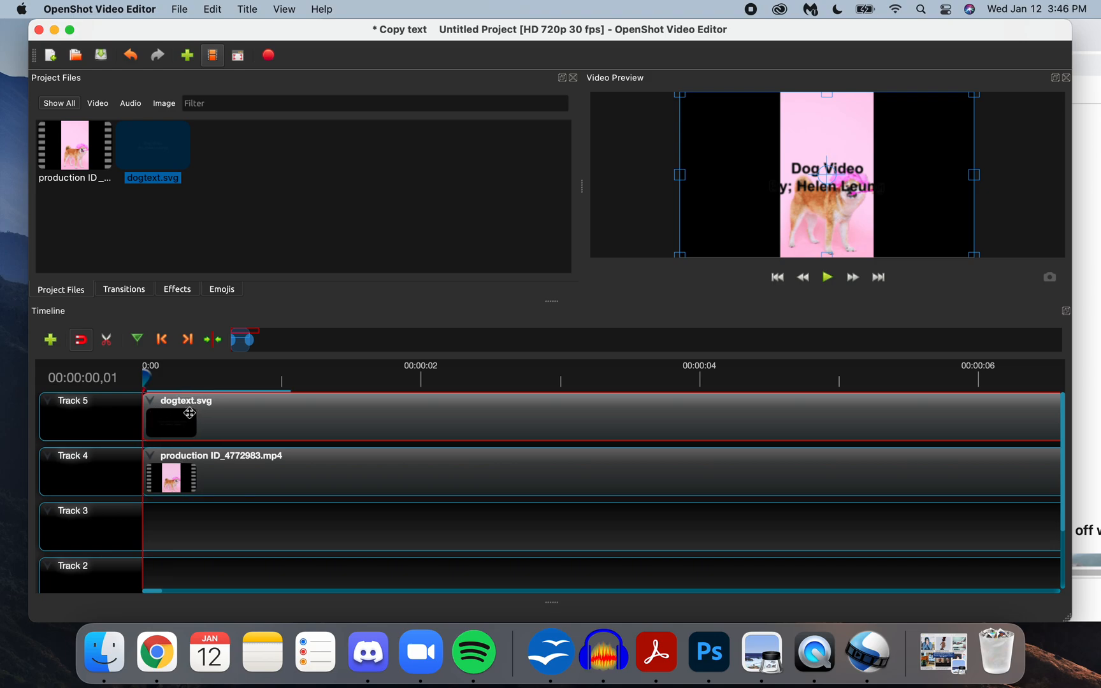
Step: Edit the dogtext.svg title again, set its font size to 72 and save it
left_click(158, 156)
right_click(163, 145)
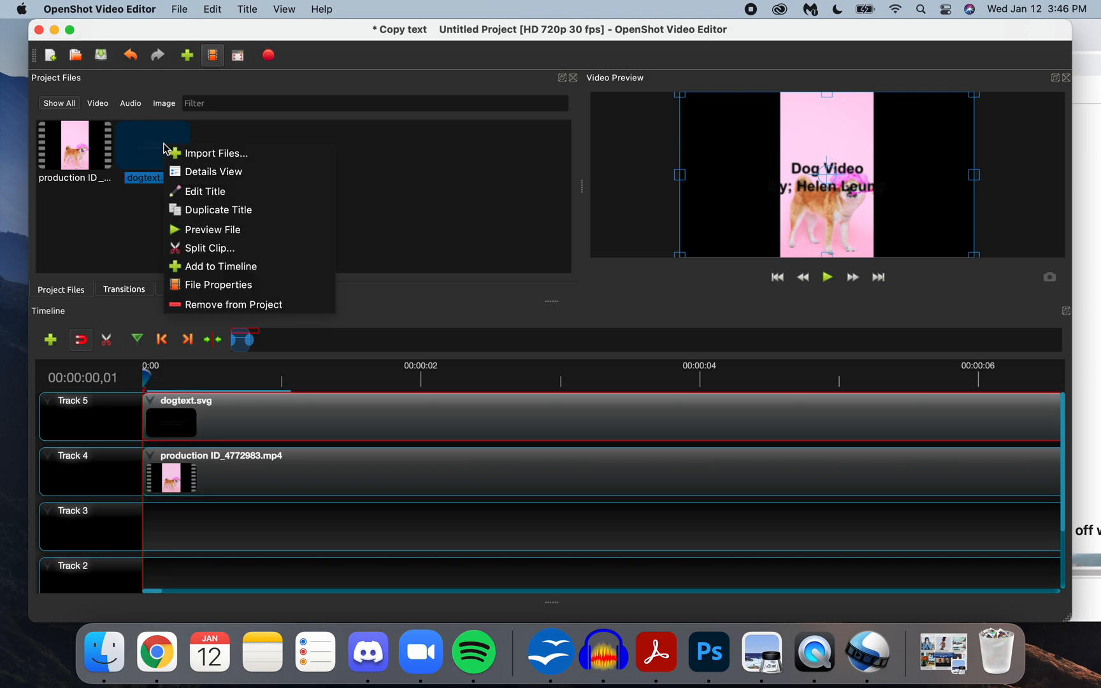
left_click(255, 194)
left_click(460, 402)
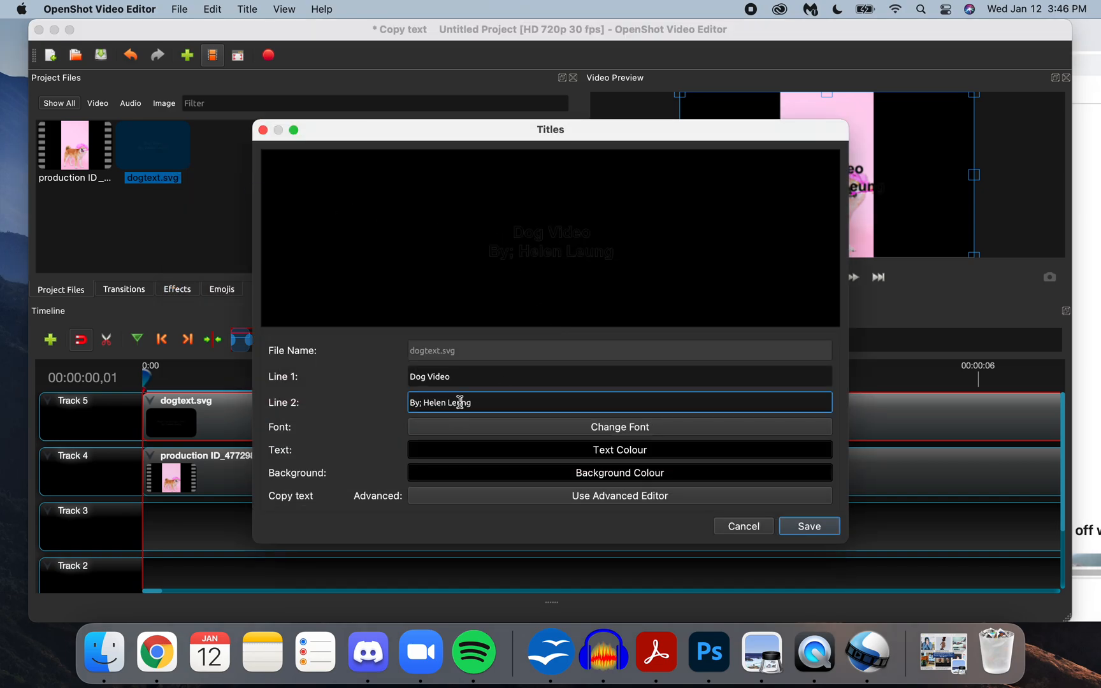
left_click_drag(496, 401, 411, 389)
left_click(528, 428)
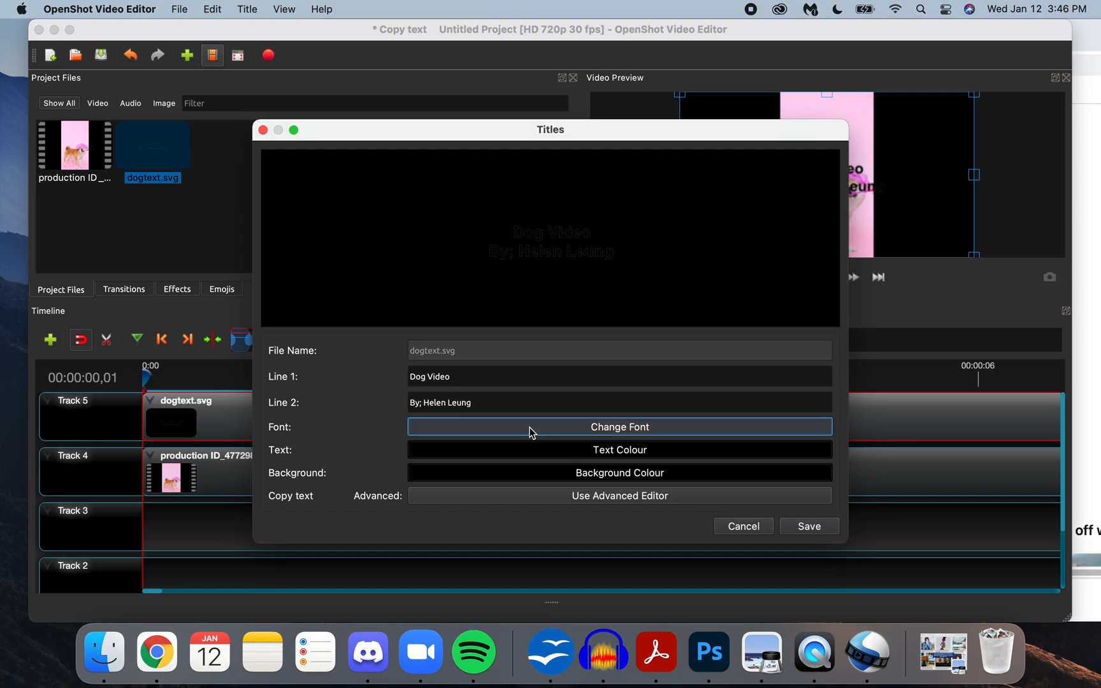
scroll(666, 343, "down", 5)
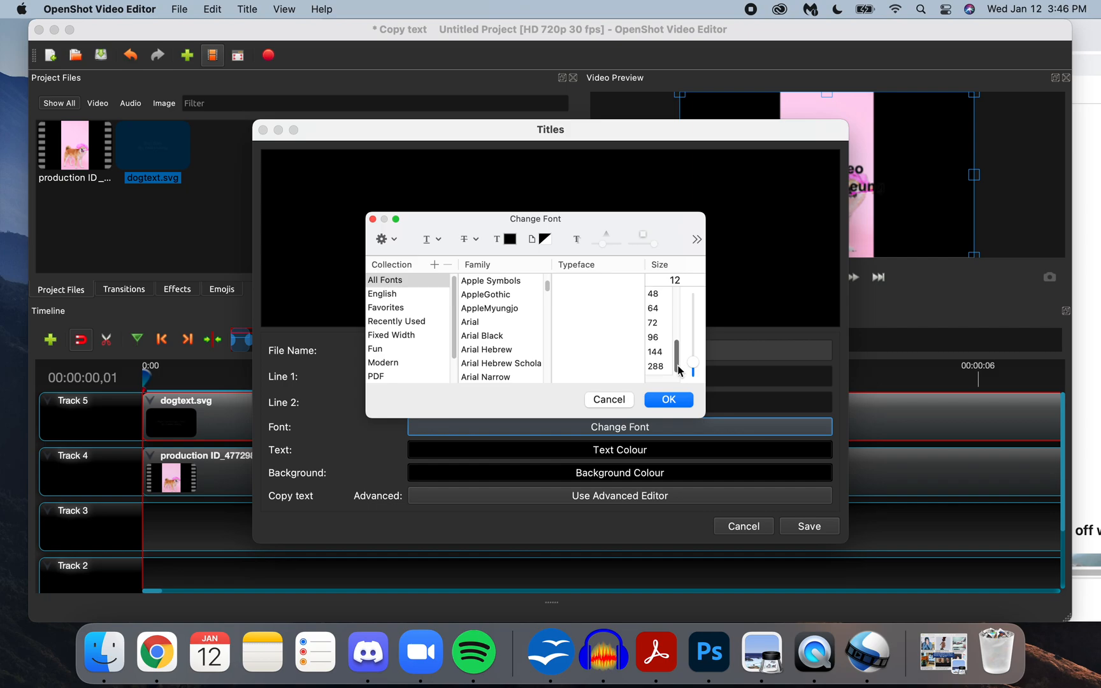
left_click(663, 320)
left_click(665, 398)
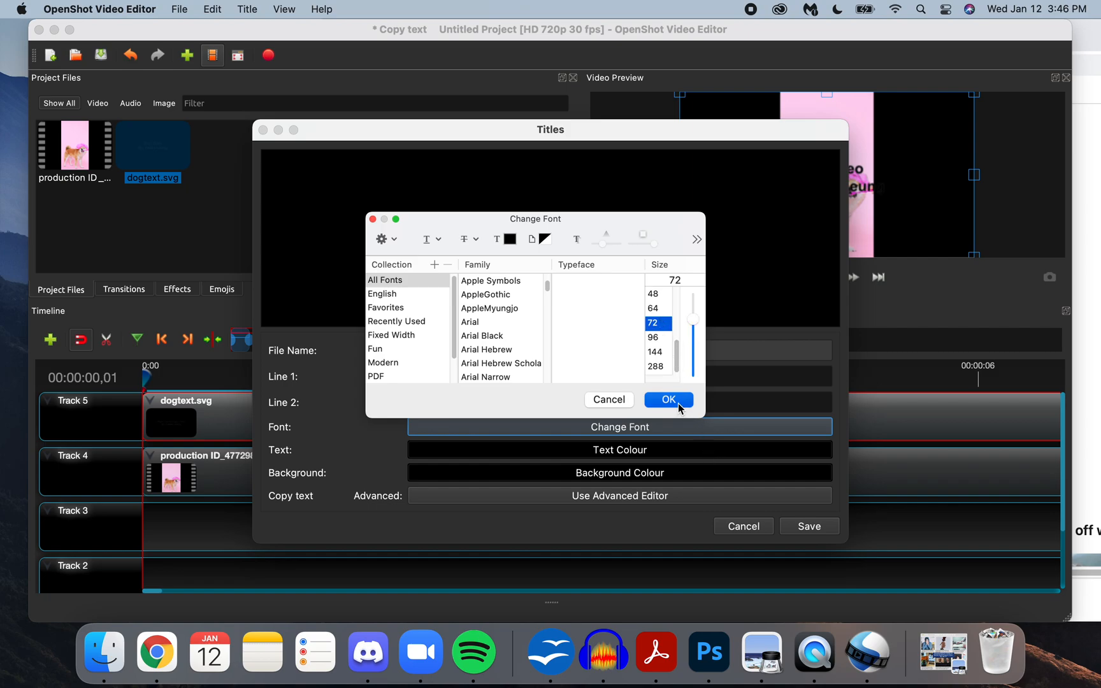
left_click(801, 532)
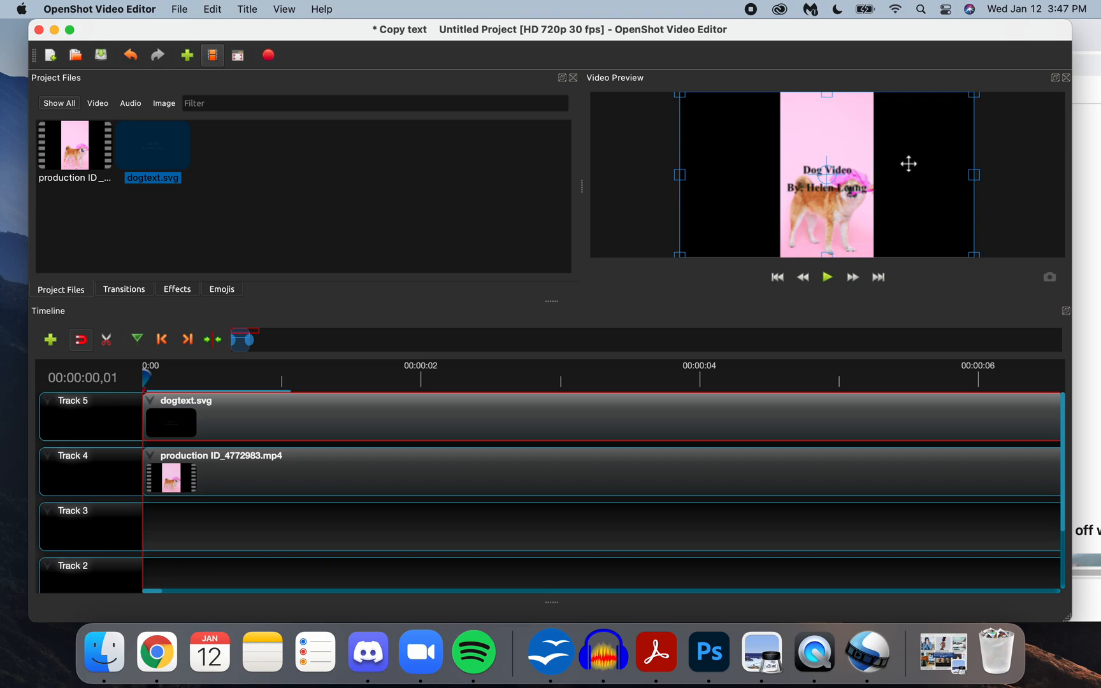
left_click(247, 9)
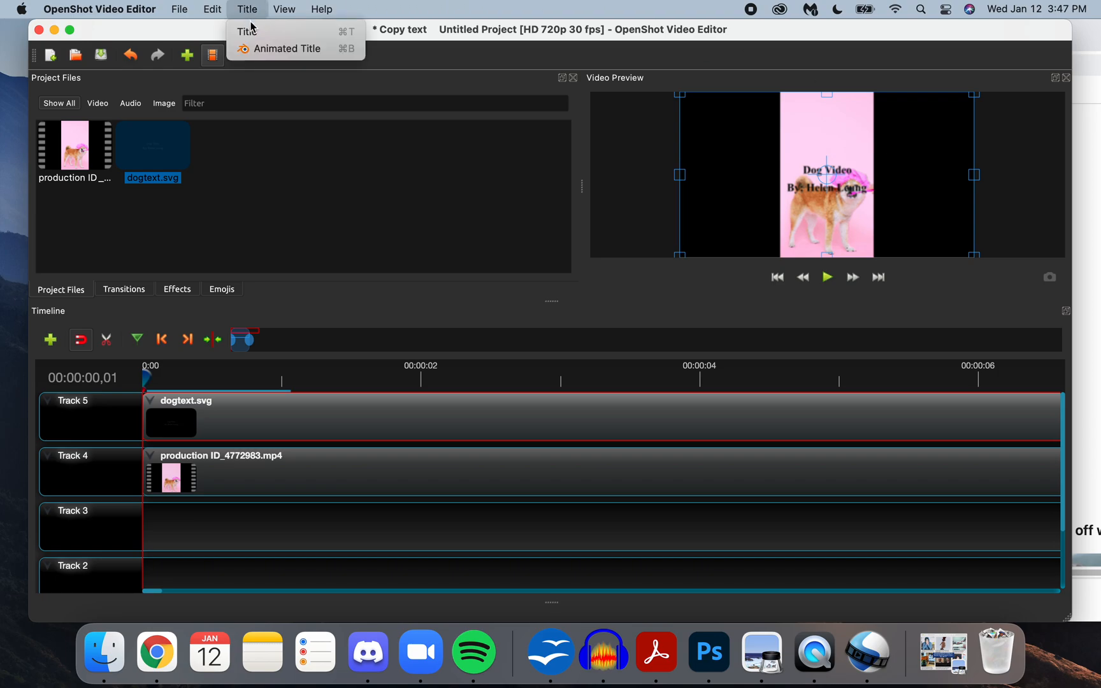
key("Return")
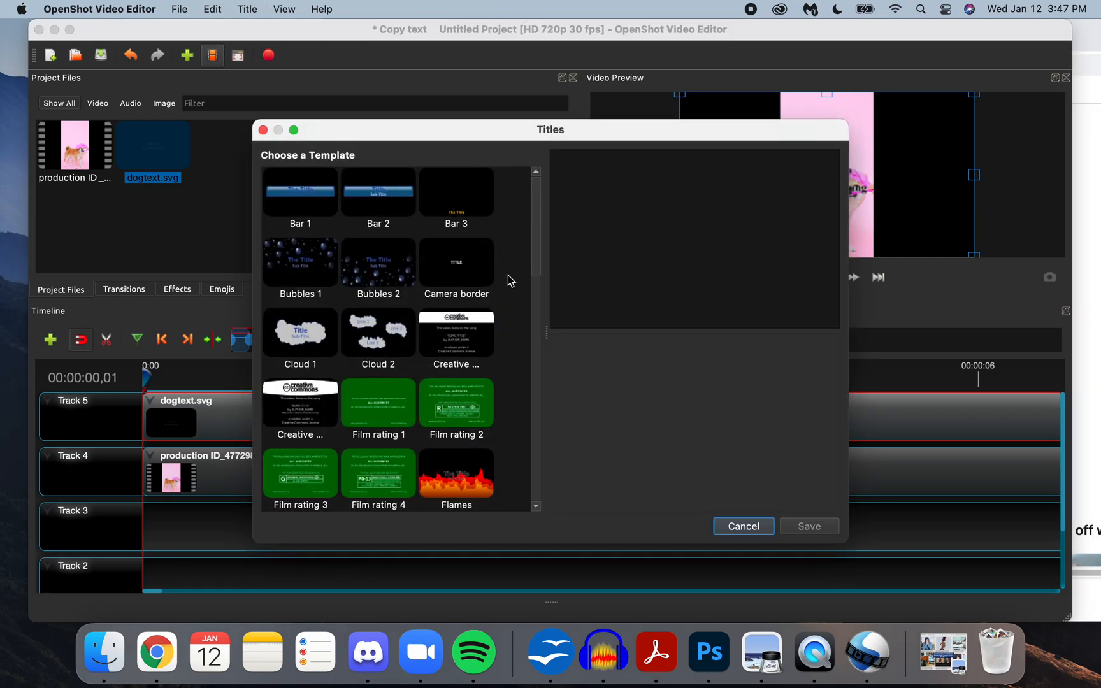
scroll(503, 297, "down", 10)
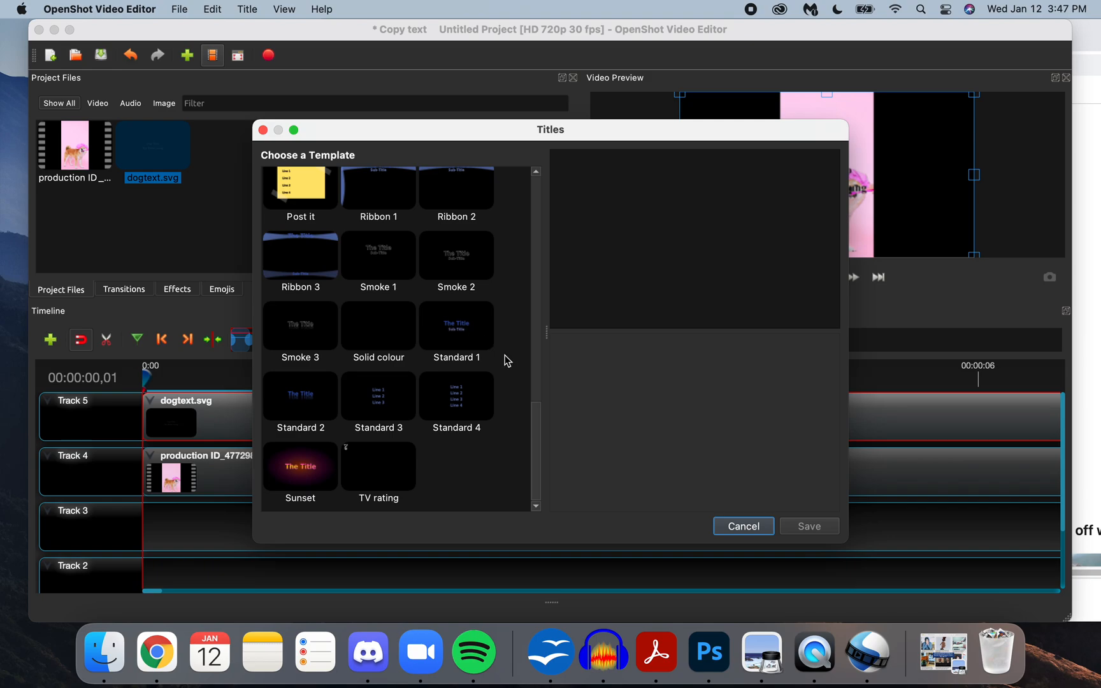
left_click(753, 530)
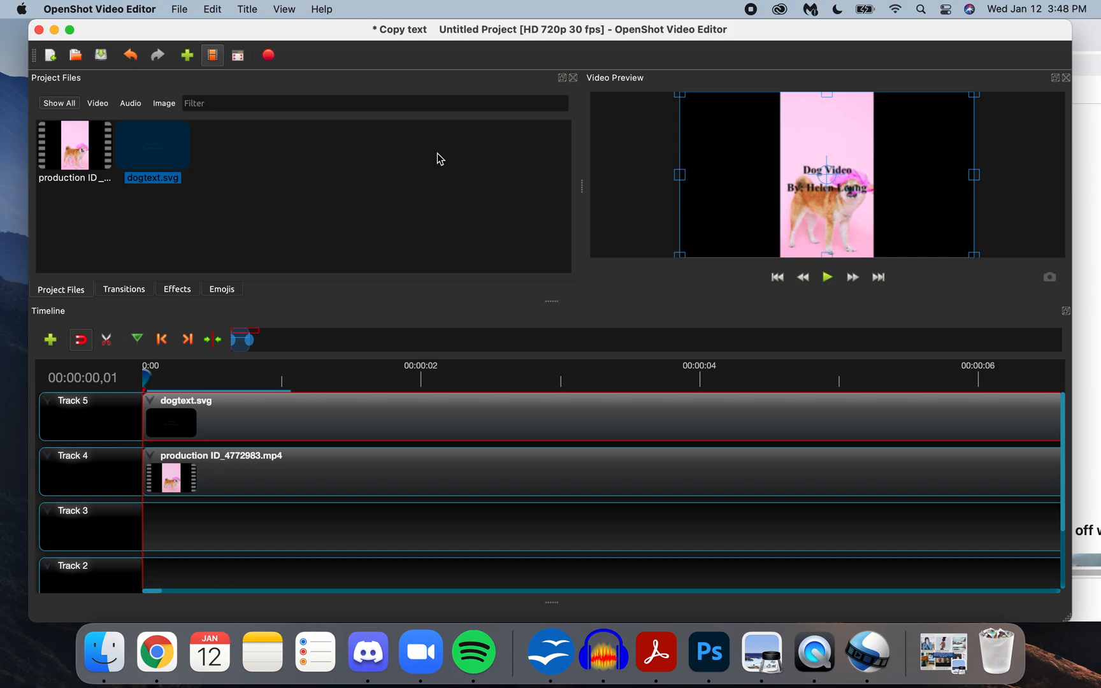
Step: Remove the dogtext.svg title clip from Track 5 and delete the title from the project files
right_click(154, 400)
left_click(179, 390)
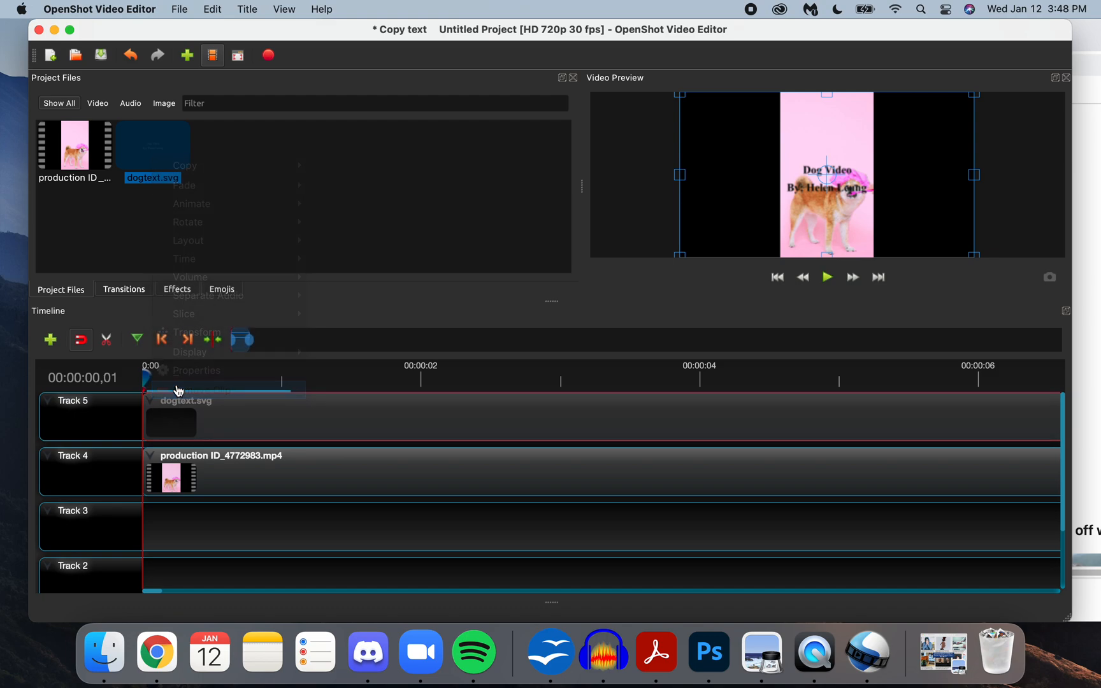
right_click(150, 177)
left_click(223, 318)
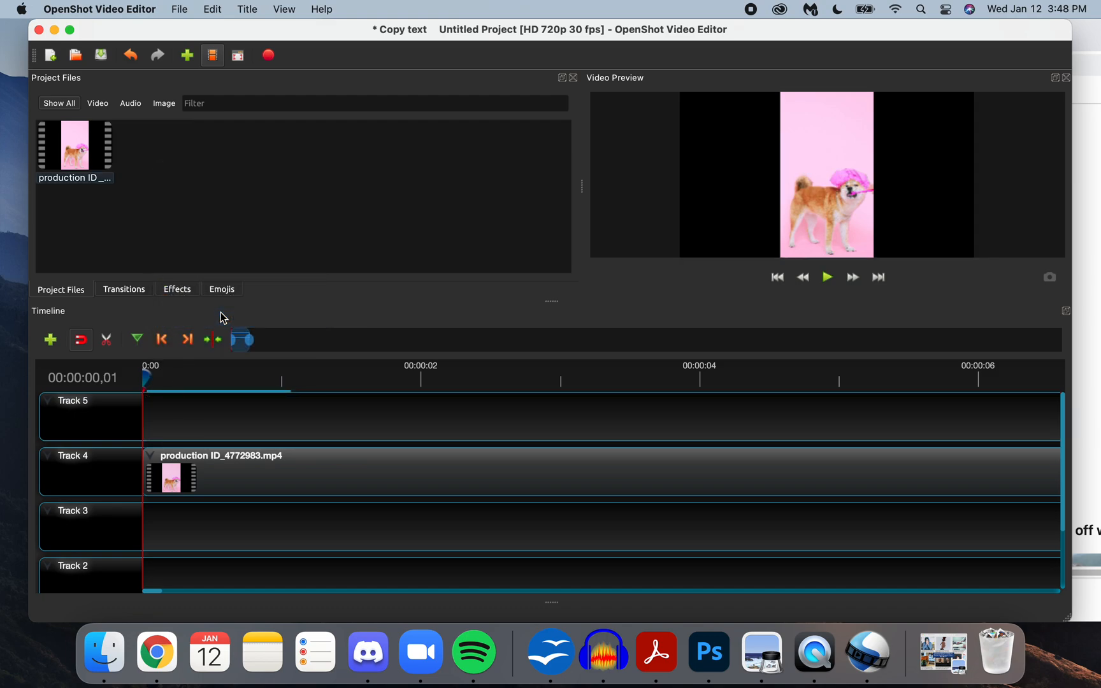
Step: Minimize the OpenShot and Chrome windows and switch to iMovie with the My Movie project open, dismissing the Siri pop-up
left_click(55, 30)
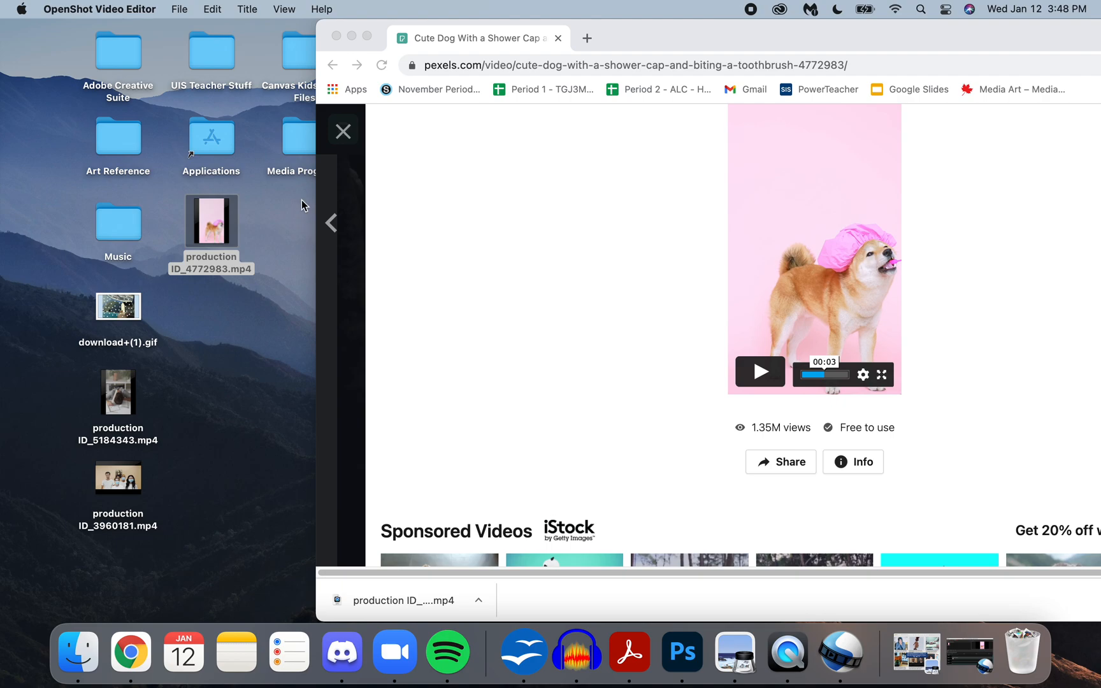
left_click(356, 40)
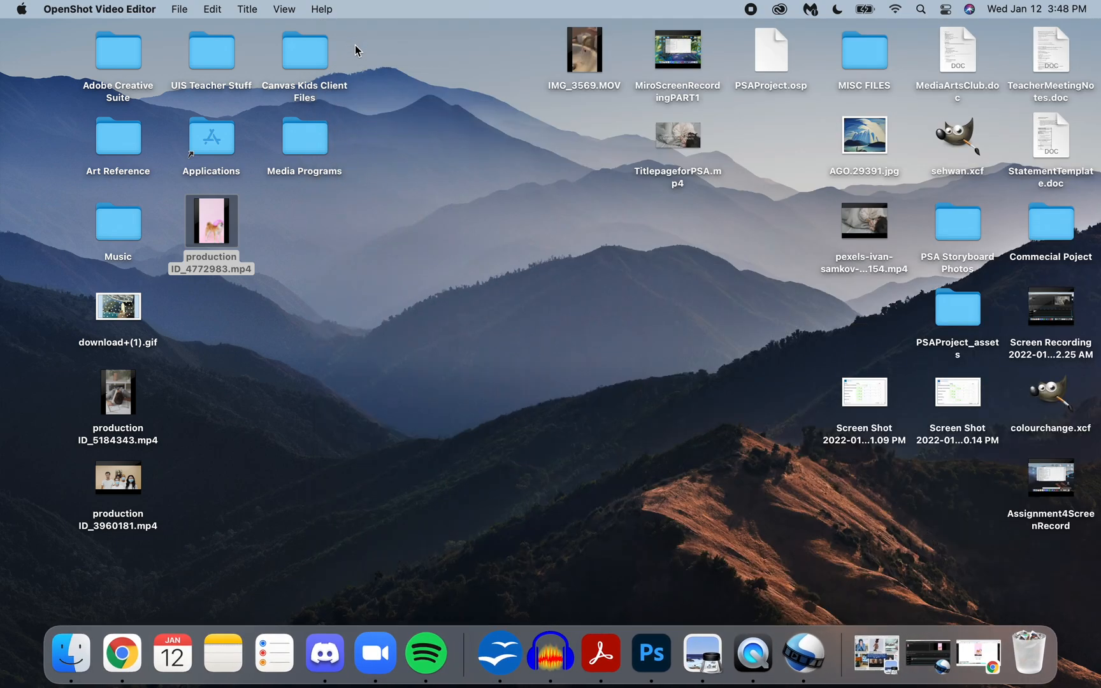
left_click(311, 135)
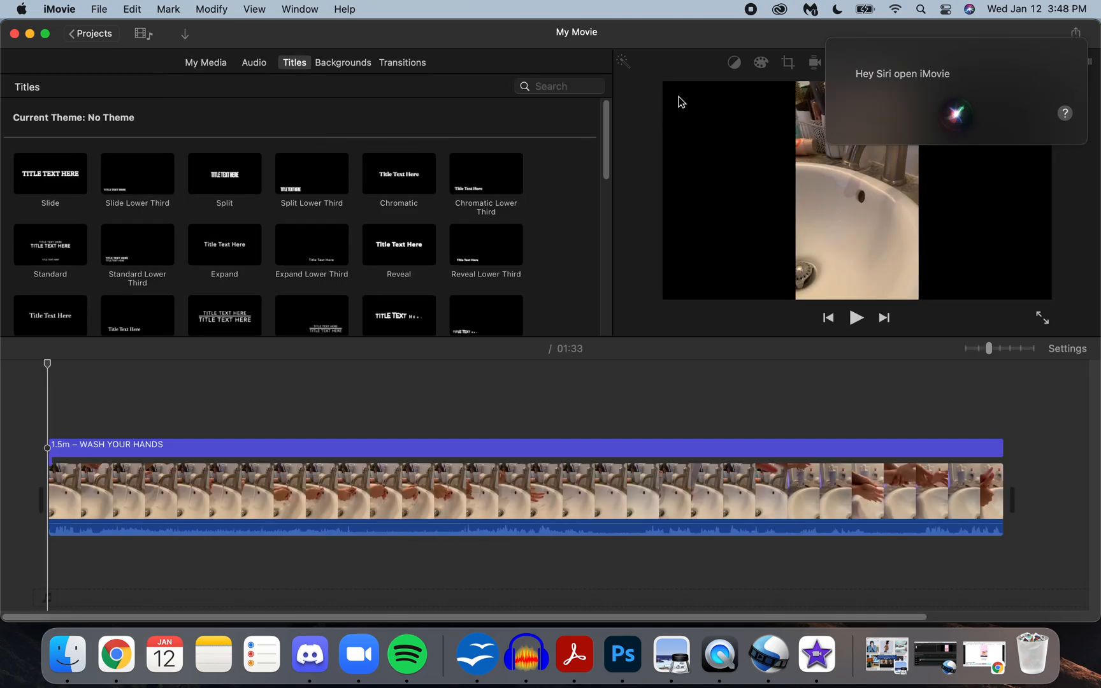
left_click(829, 40)
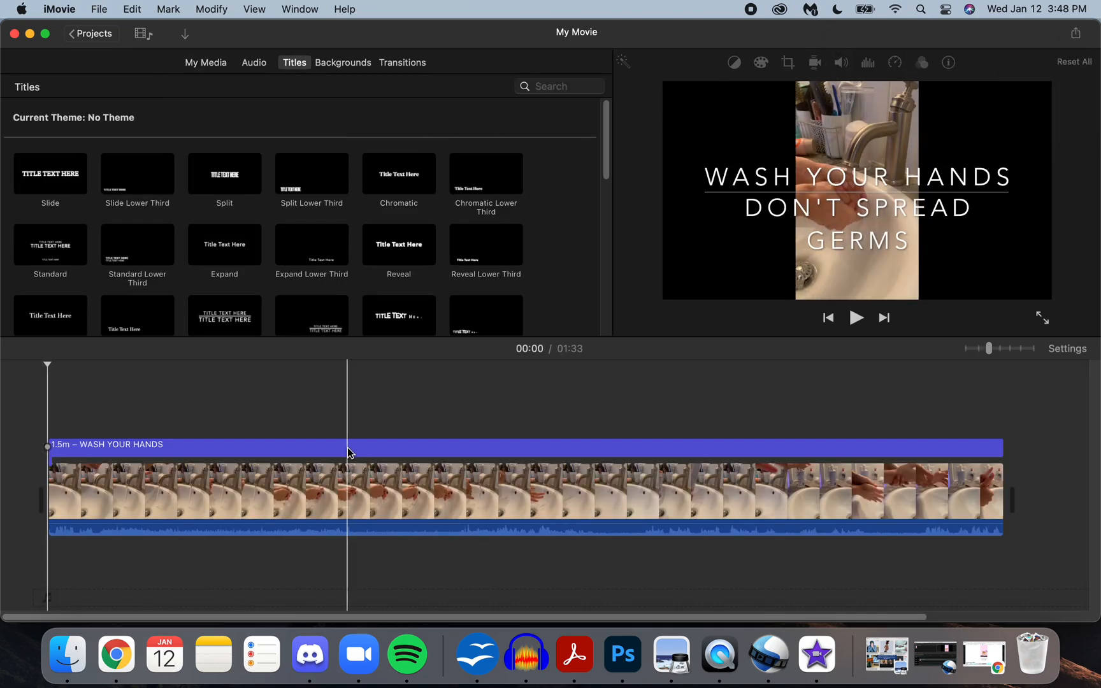
Step: Delete the hand-washing clip from the timeline and also remove it from the My Movie project media
right_click(98, 497)
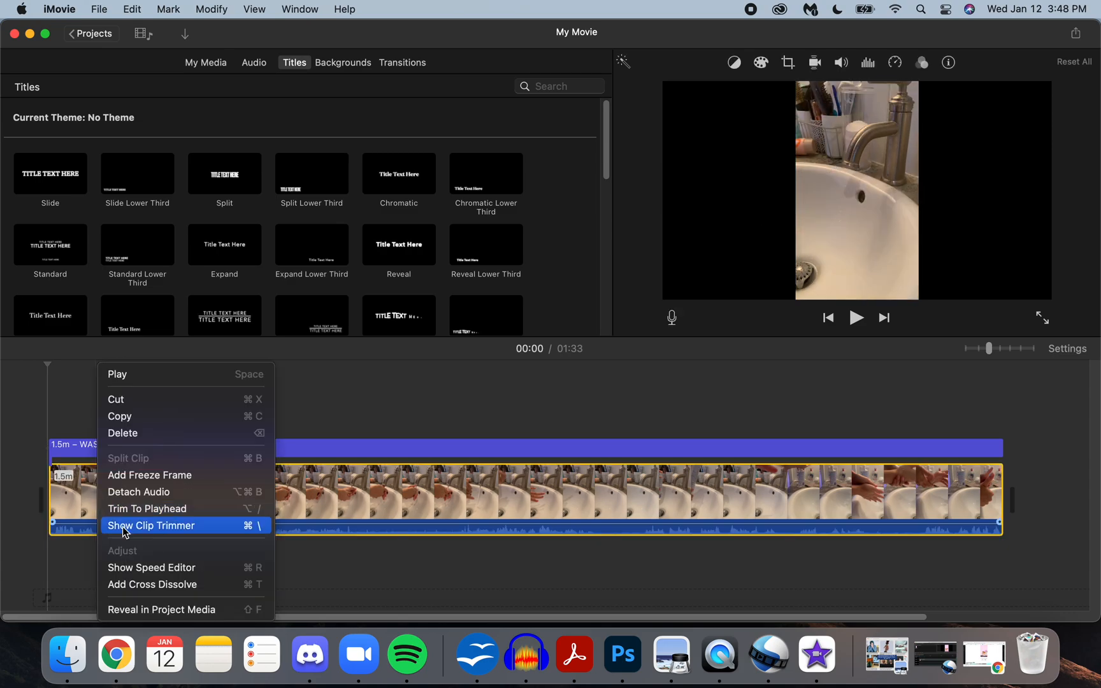
left_click(186, 434)
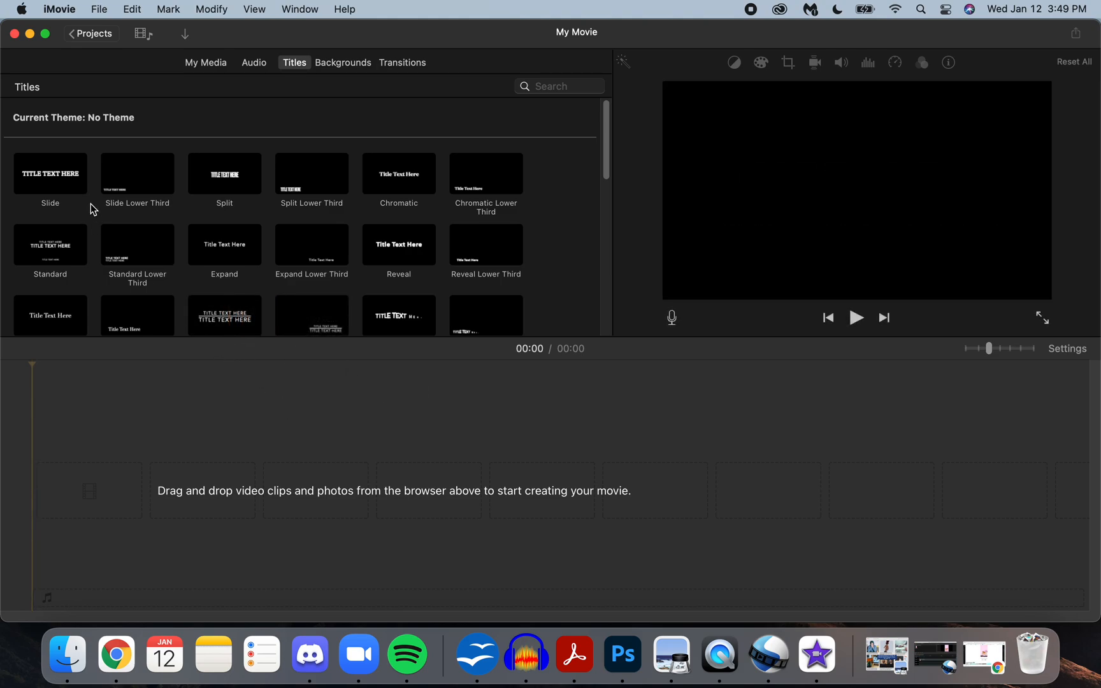
left_click(192, 61)
right_click(21, 150)
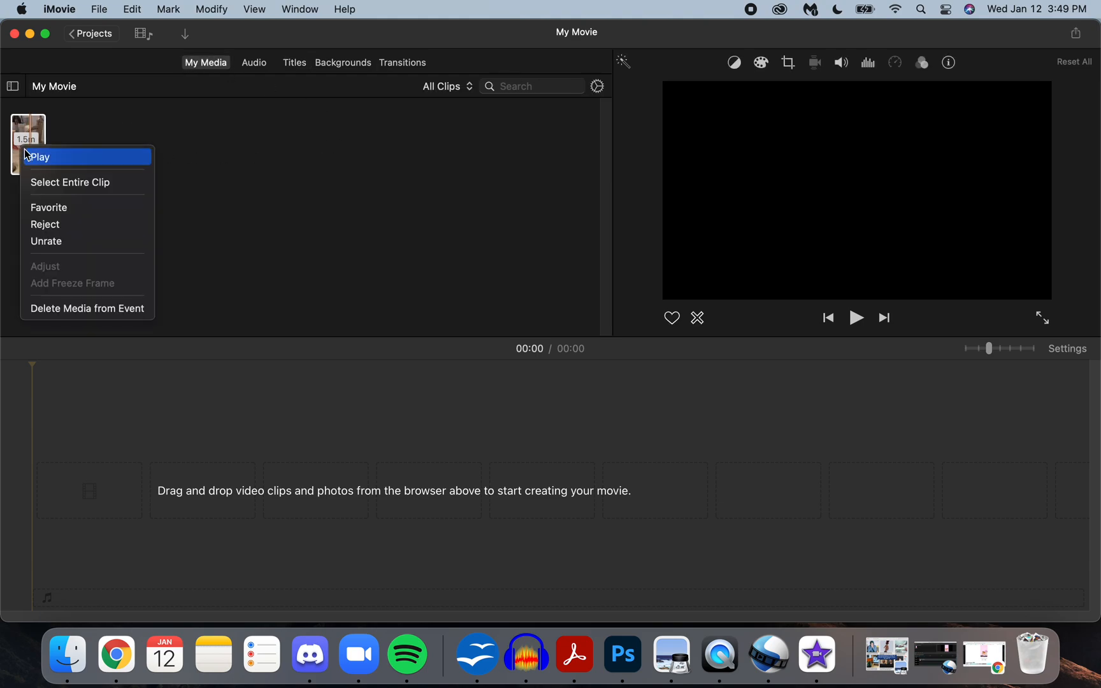
left_click(116, 318)
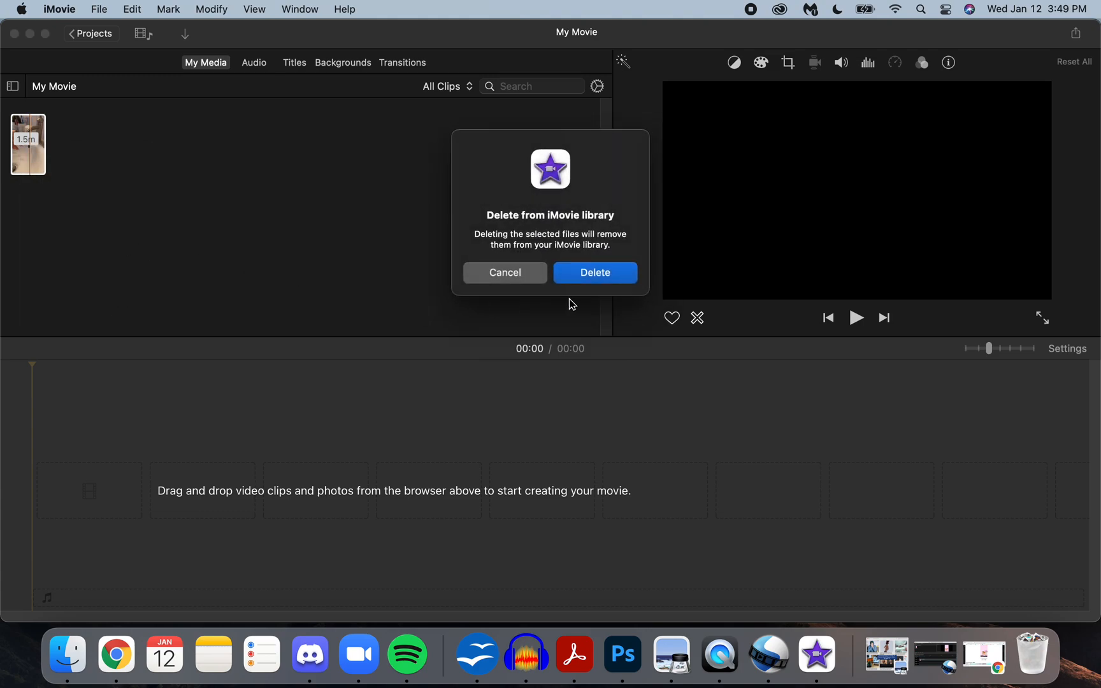
left_click(596, 274)
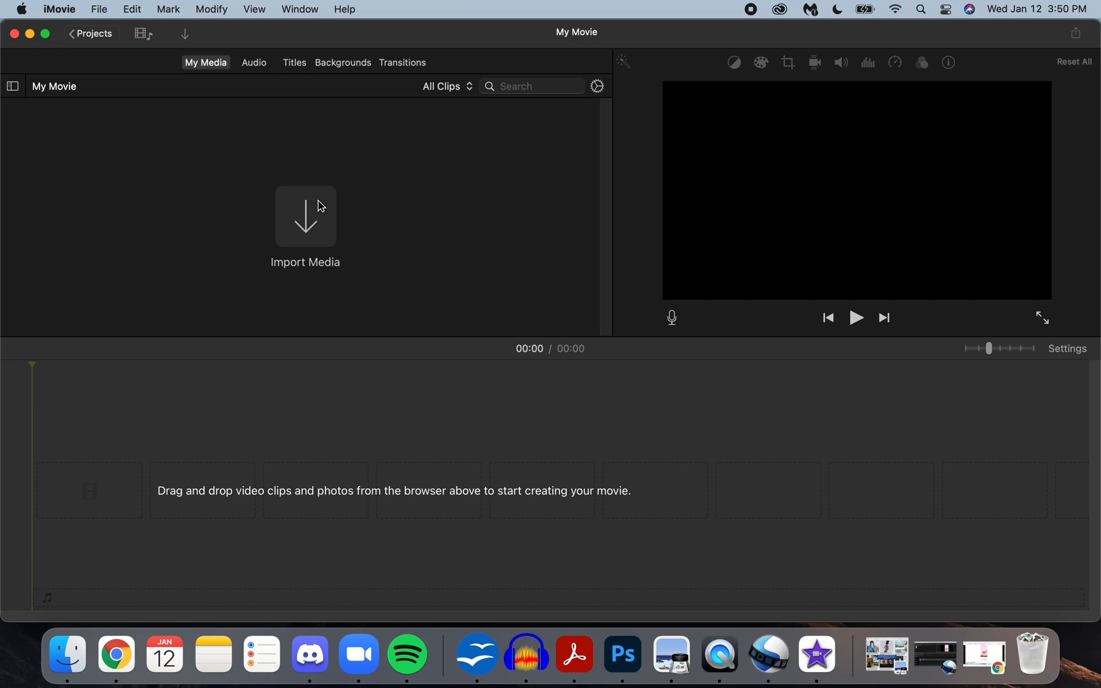
Step: Import production ID_4772983.mp4 from the Desktop into the My Movie project media
left_click(304, 227)
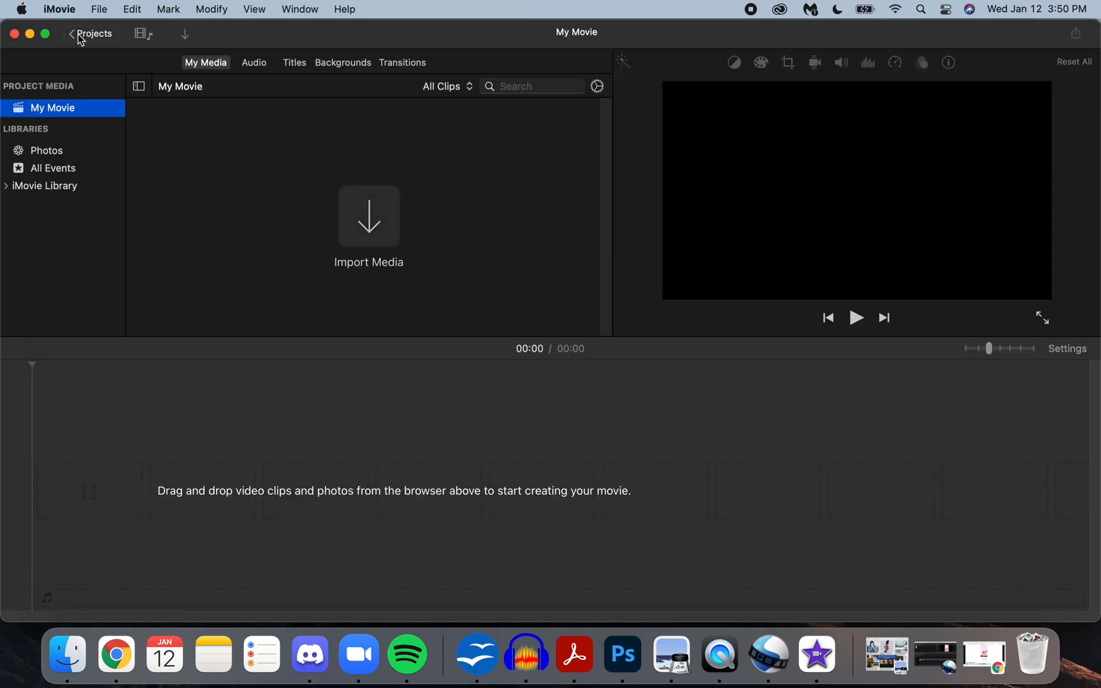
left_click(72, 30)
left_click(368, 218)
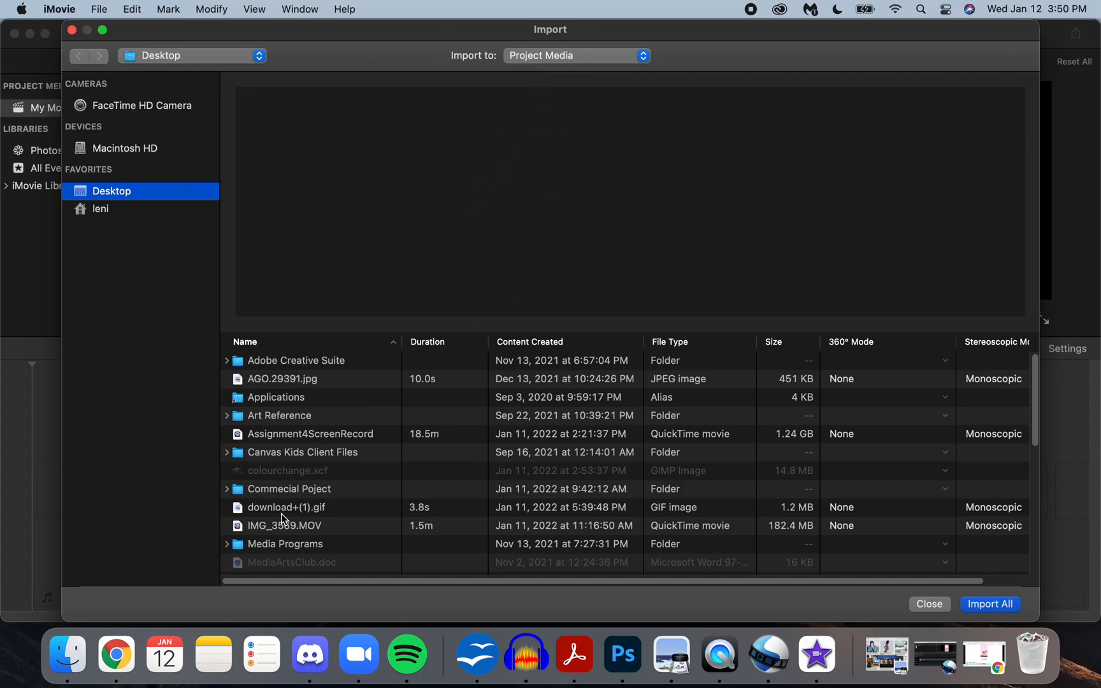
left_click(327, 523)
scroll(326, 535, "down", 5)
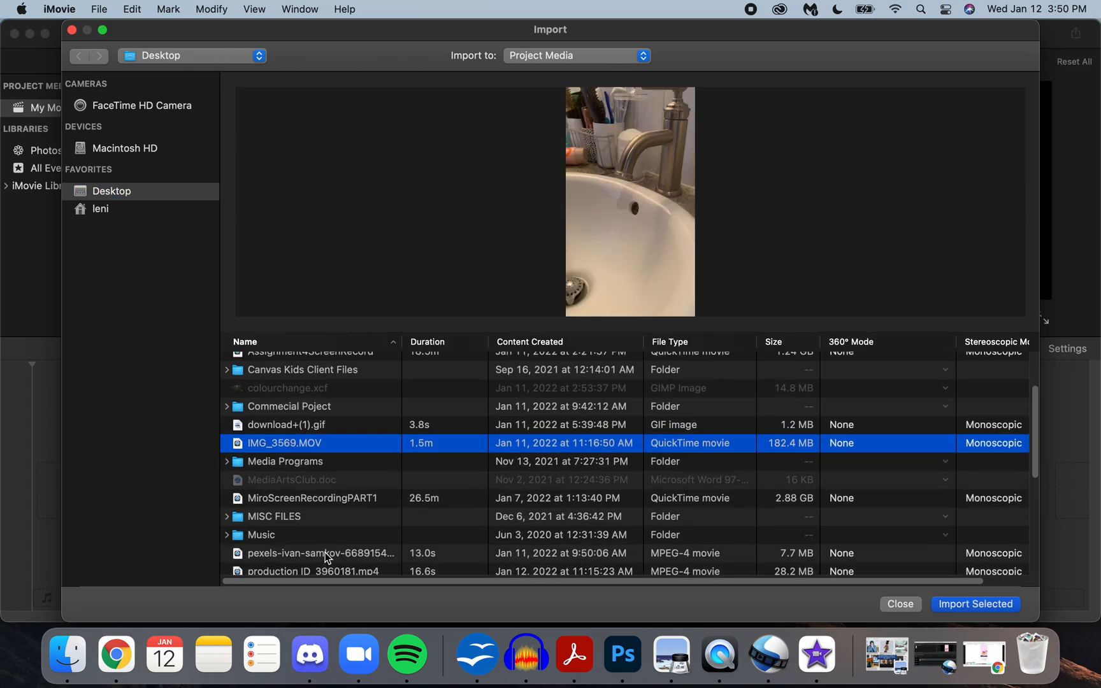
scroll(327, 558, "down", 6)
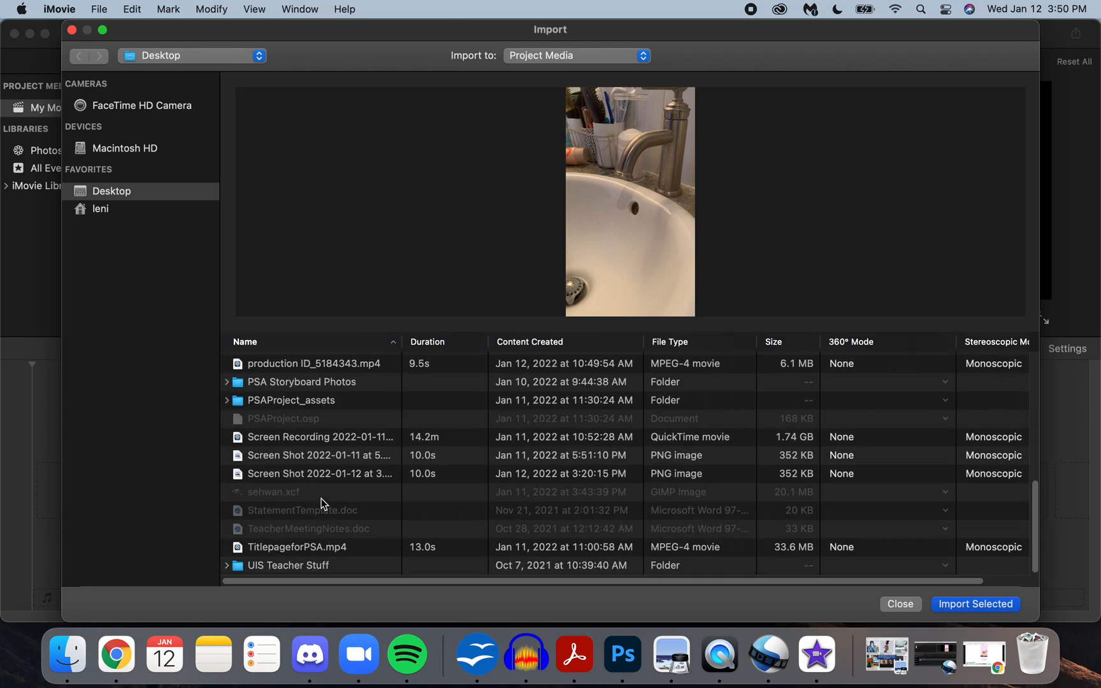
left_click(353, 361)
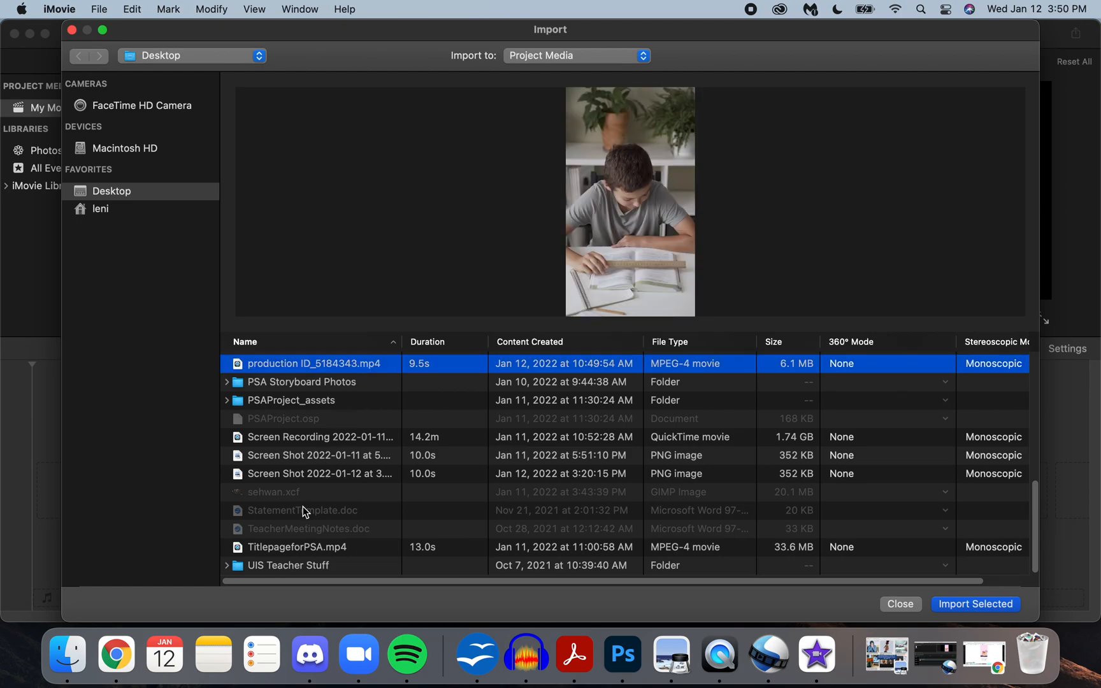
scroll(303, 508, "up", 1)
scroll(303, 507, "up", 1)
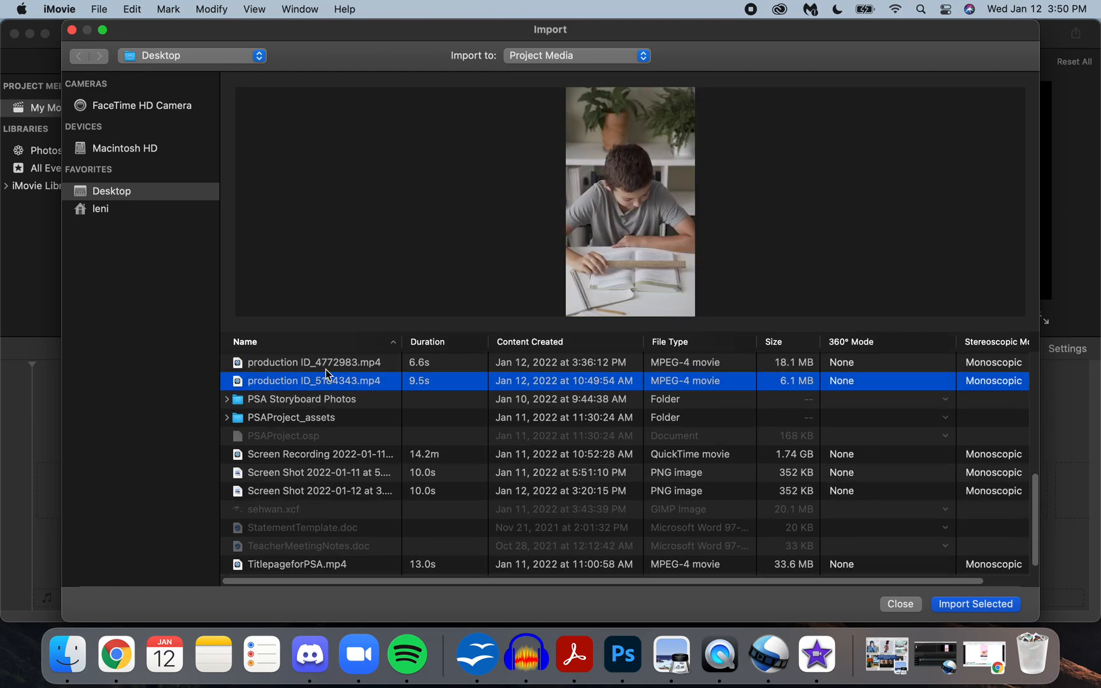
left_click(321, 365)
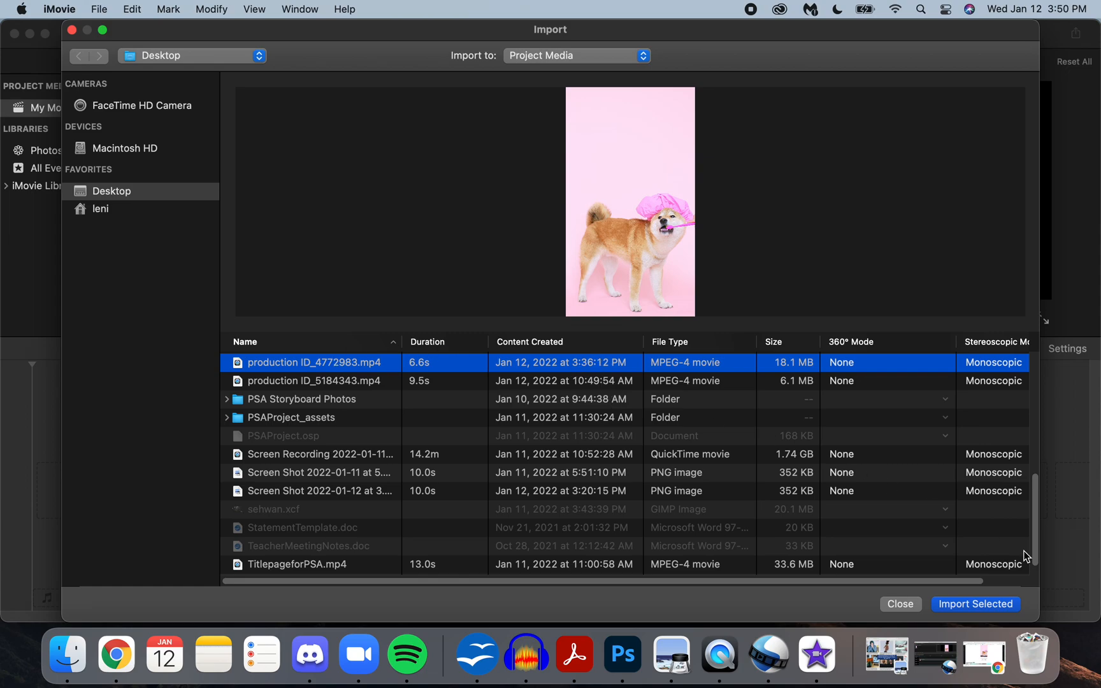
left_click(1004, 604)
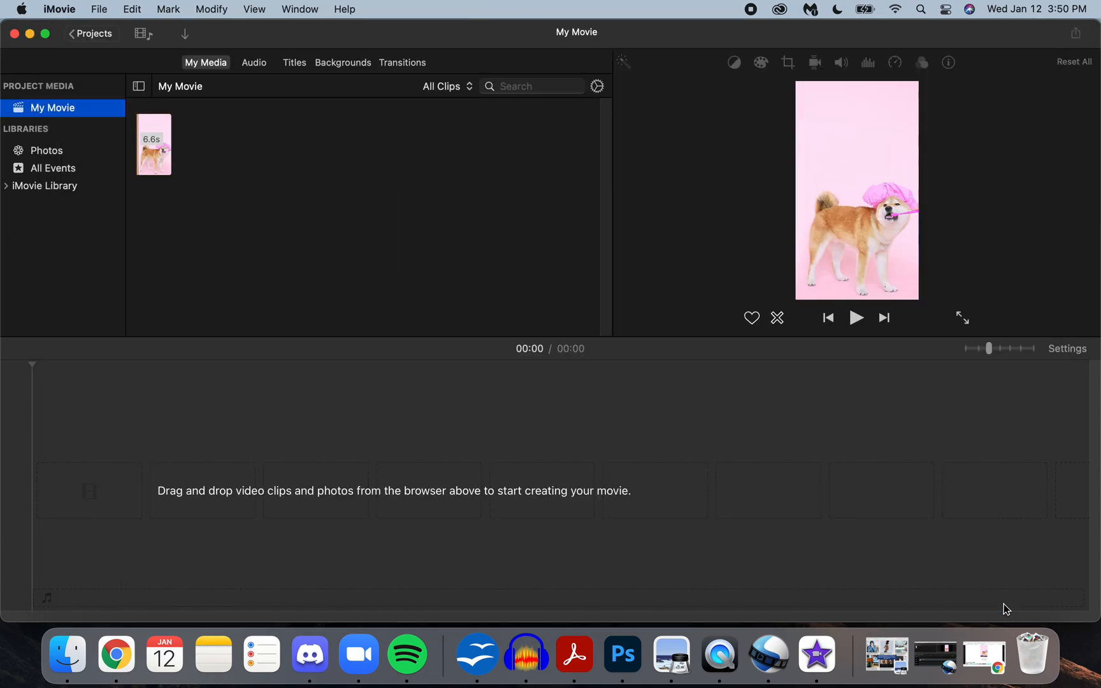
Step: Place the entire dog clip at the start of the timeline, play it through and return the playhead to the start
left_click(838, 394)
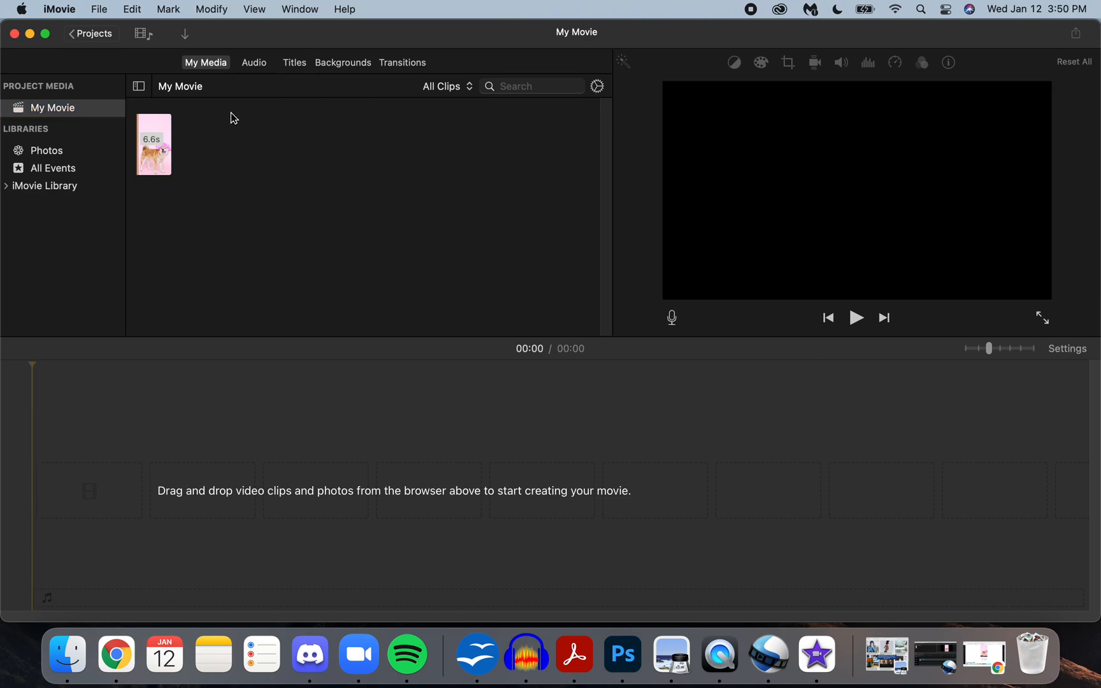
left_click(148, 152)
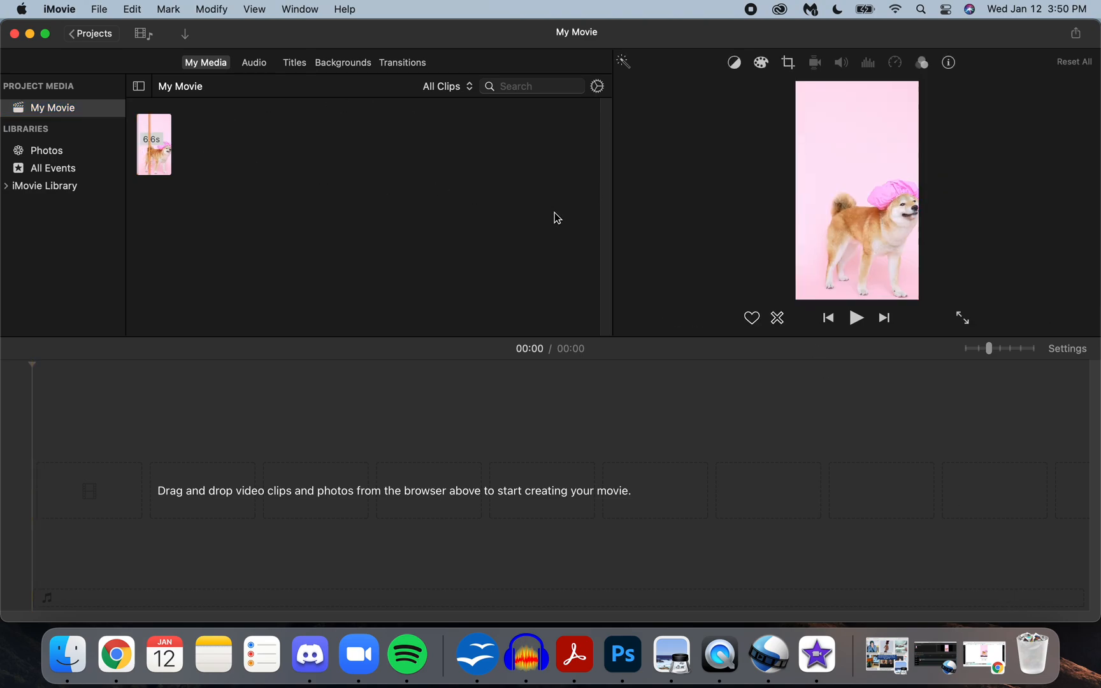
left_click(828, 317)
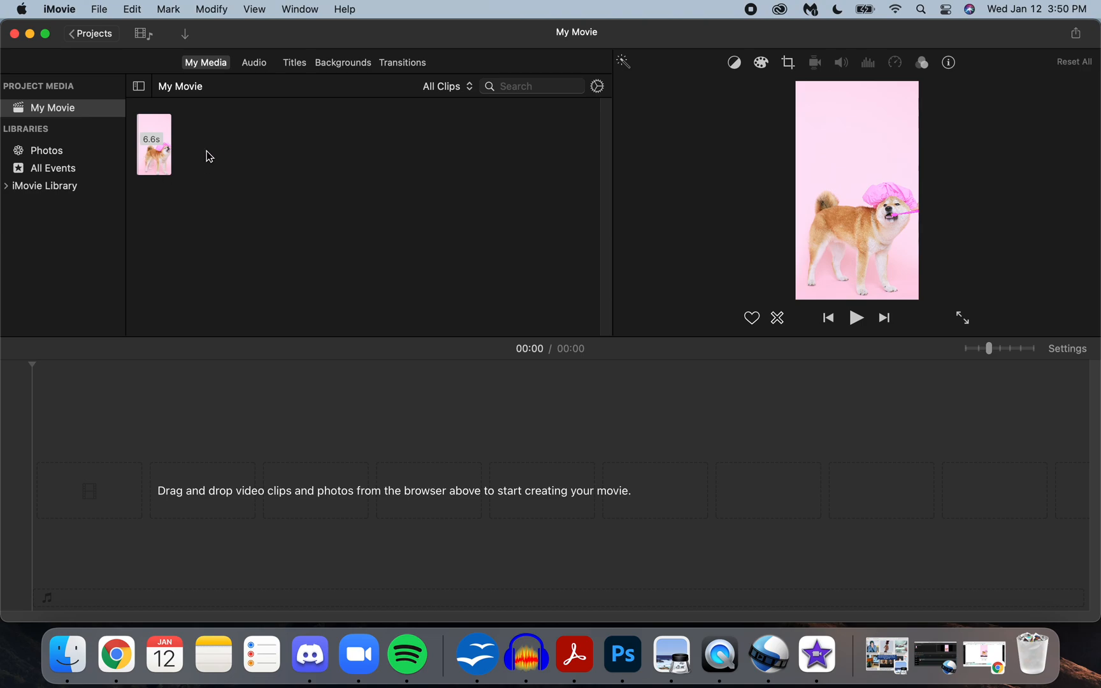
left_click_drag(158, 164, 46, 496)
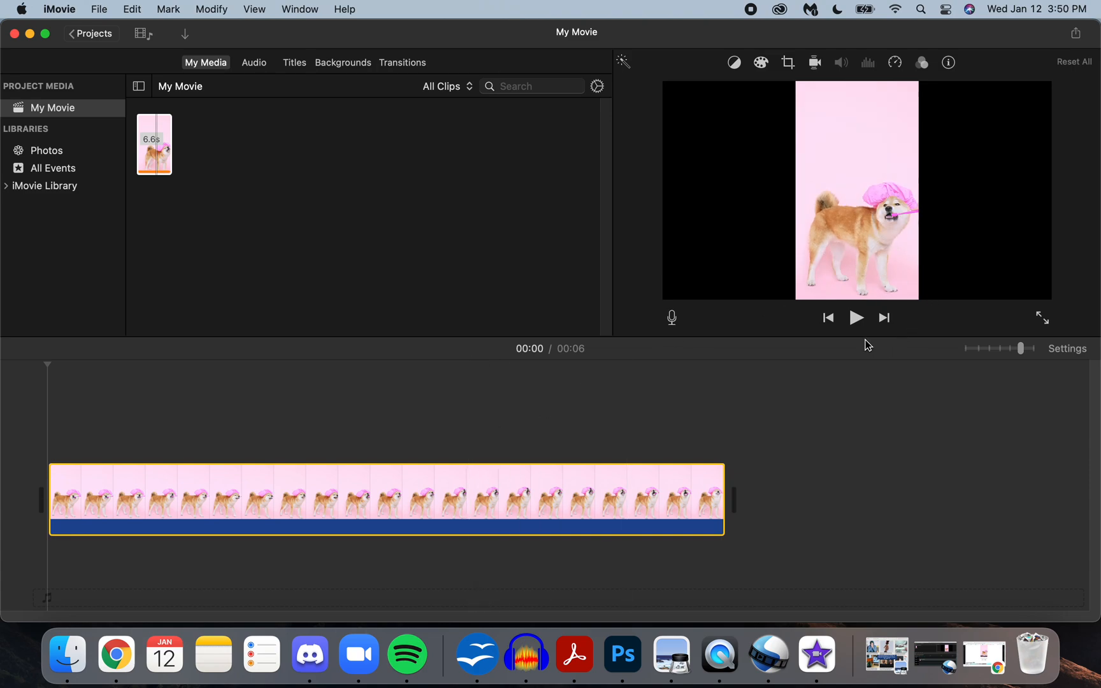
left_click(857, 319)
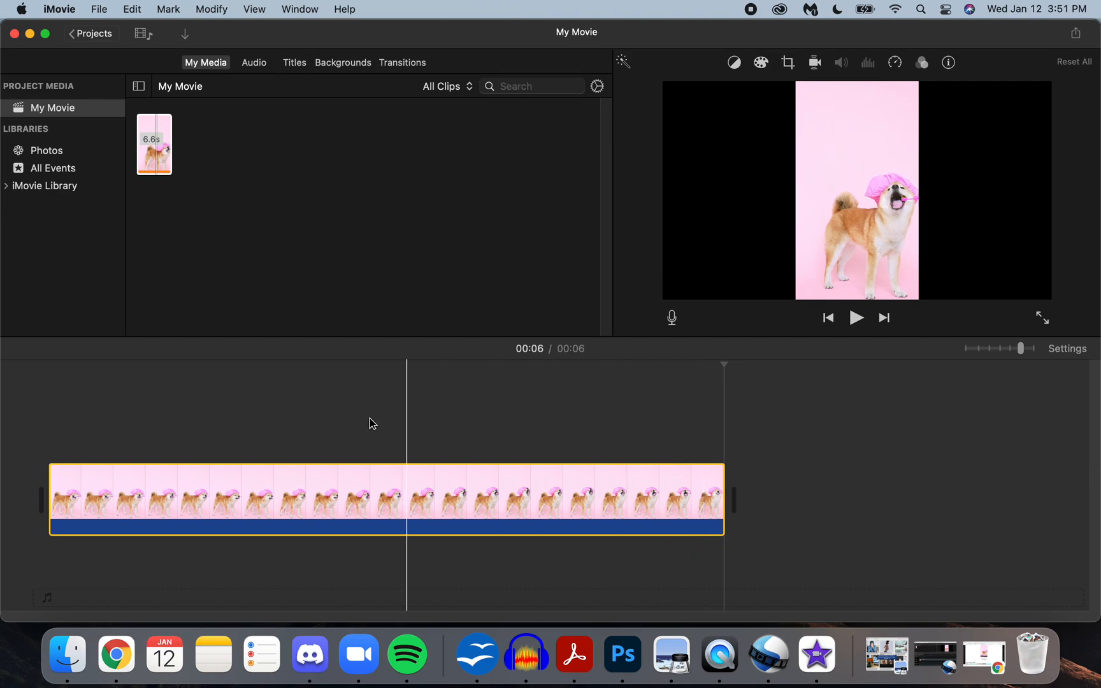
left_click(49, 431)
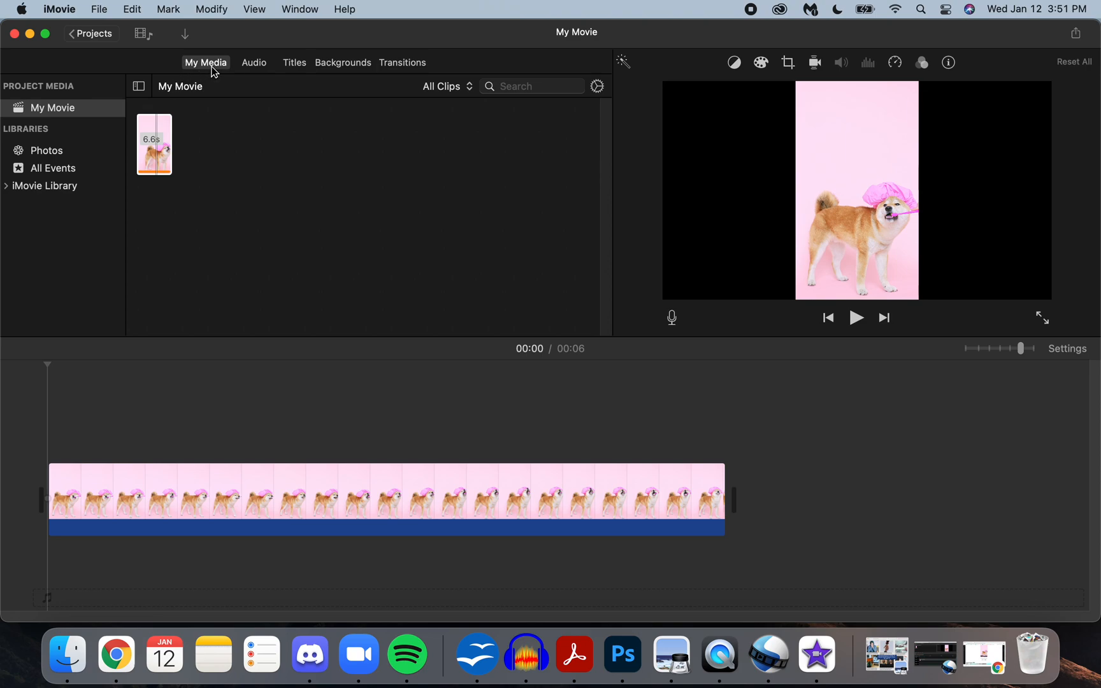
Step: Browse the title styles, previewing Slide, Split, Reveal, Line and some of their lower-third variants
left_click(342, 63)
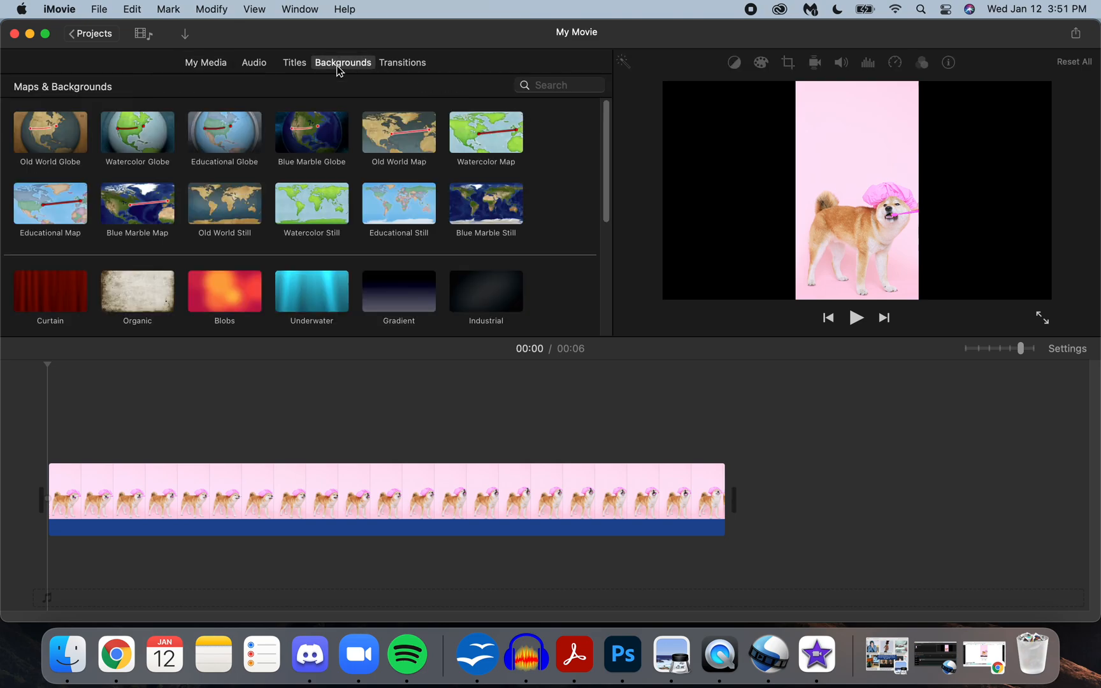
left_click(293, 64)
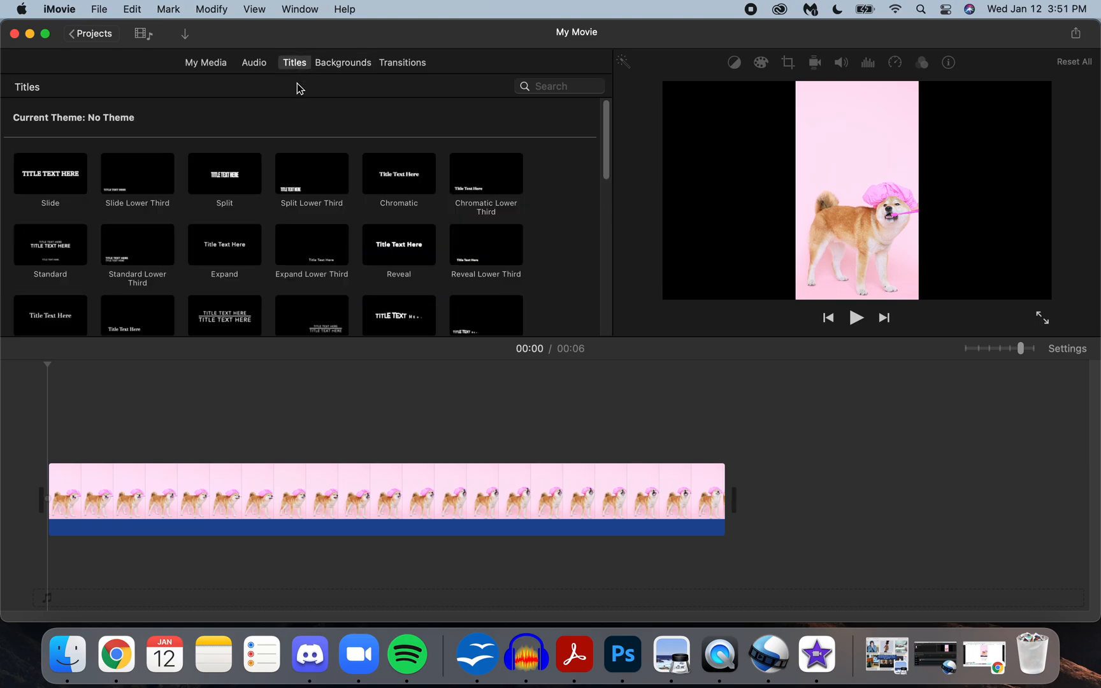
left_click(74, 190)
left_click(153, 182)
left_click(235, 185)
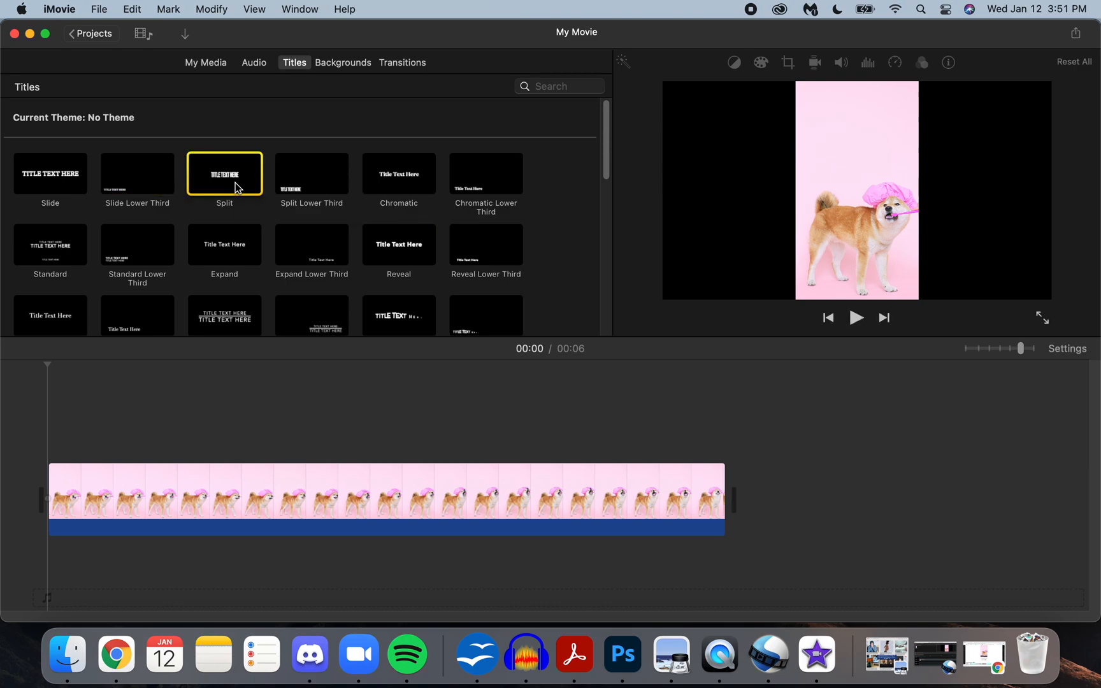
left_click(313, 185)
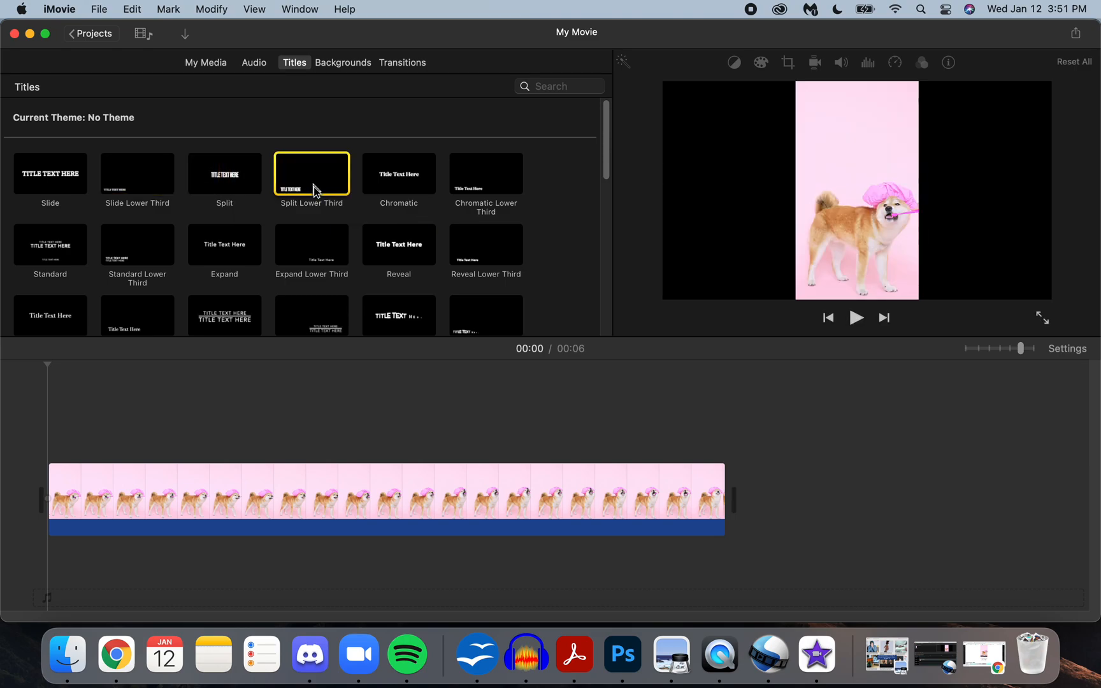
left_click(396, 249)
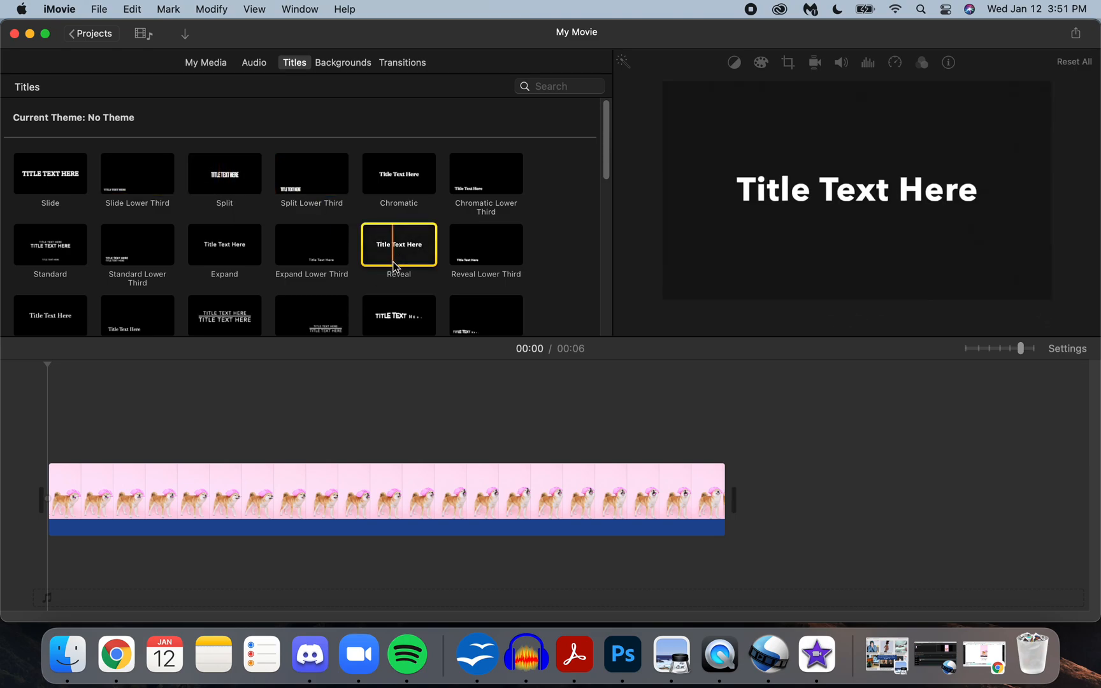
left_click(317, 318)
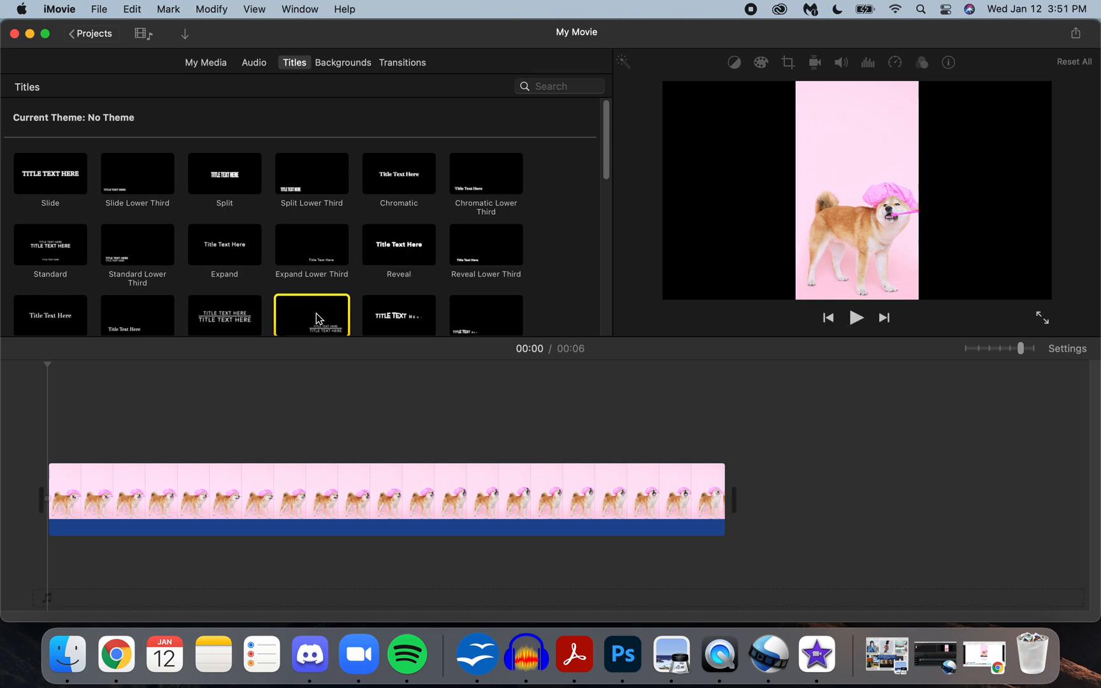
left_click(222, 322)
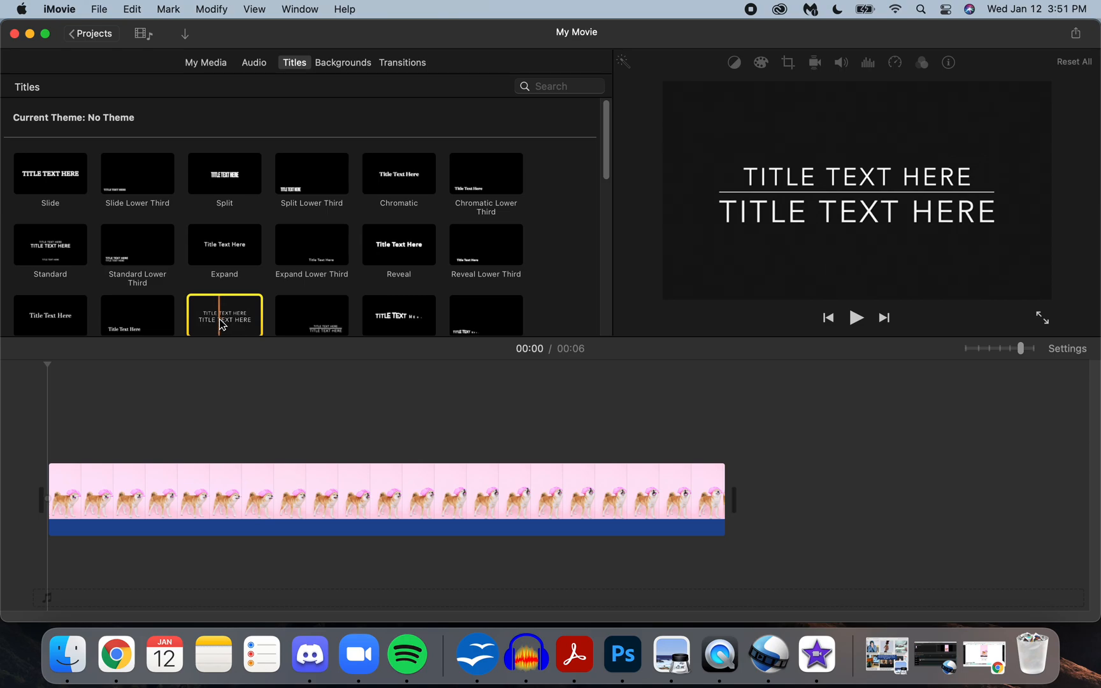
scroll(255, 316, "down", 2)
scroll(254, 316, "down", 3)
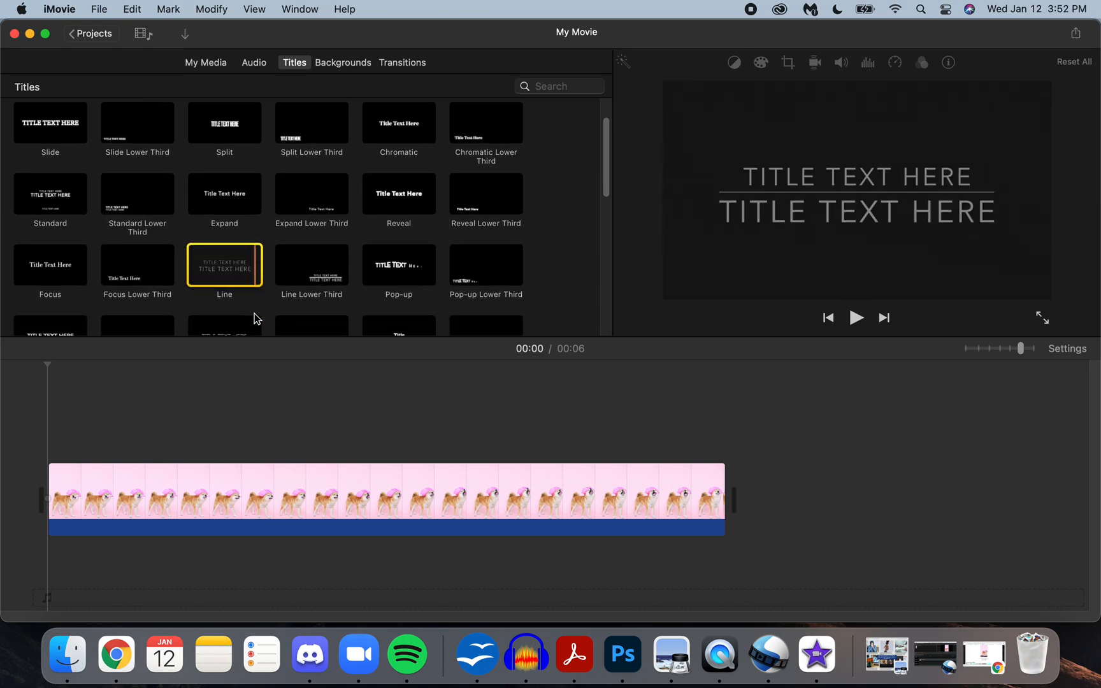
Step: Try the Centered title over the start of the dog clip and delete it from the timeline
left_click(412, 299)
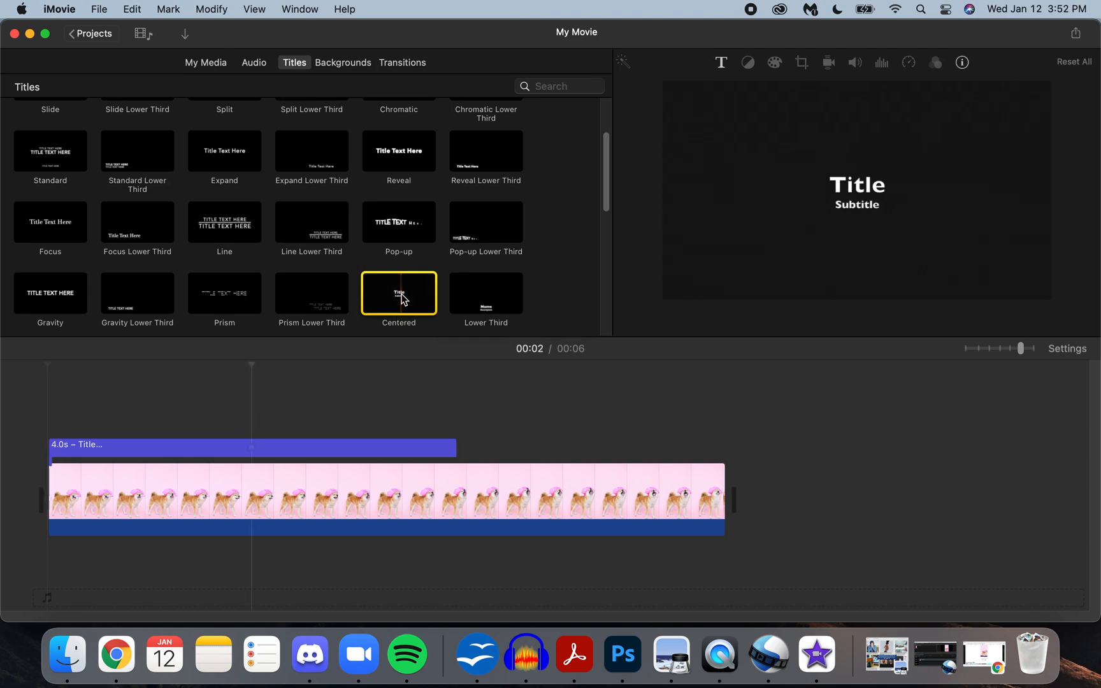
double_click(402, 299)
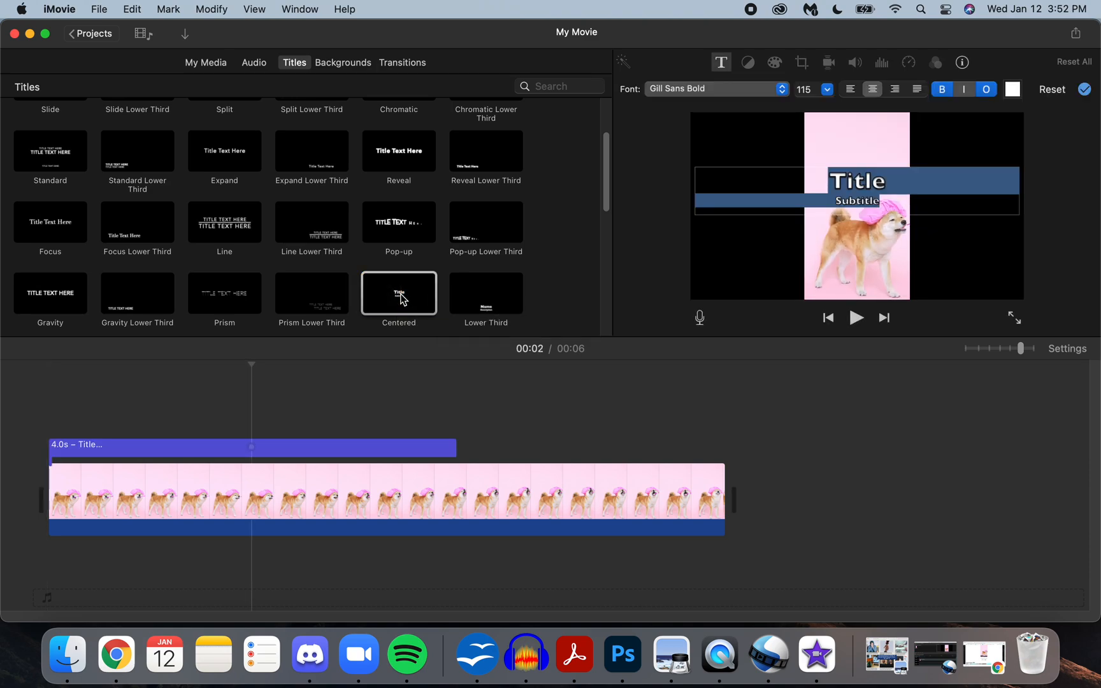
right_click(354, 449)
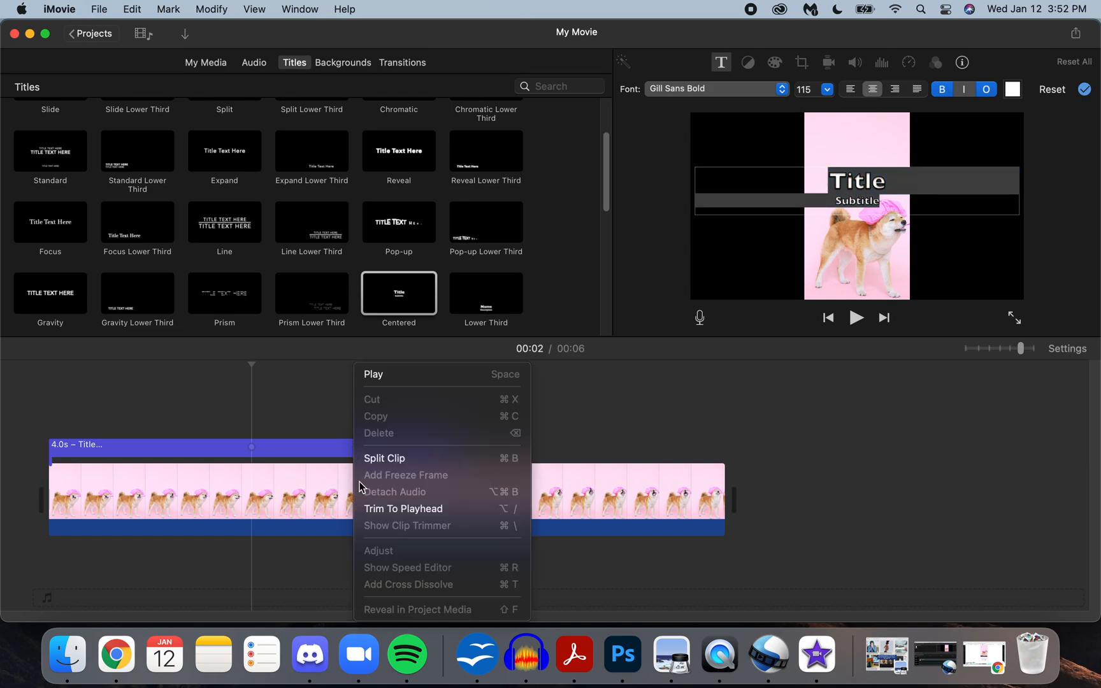
left_click(217, 362)
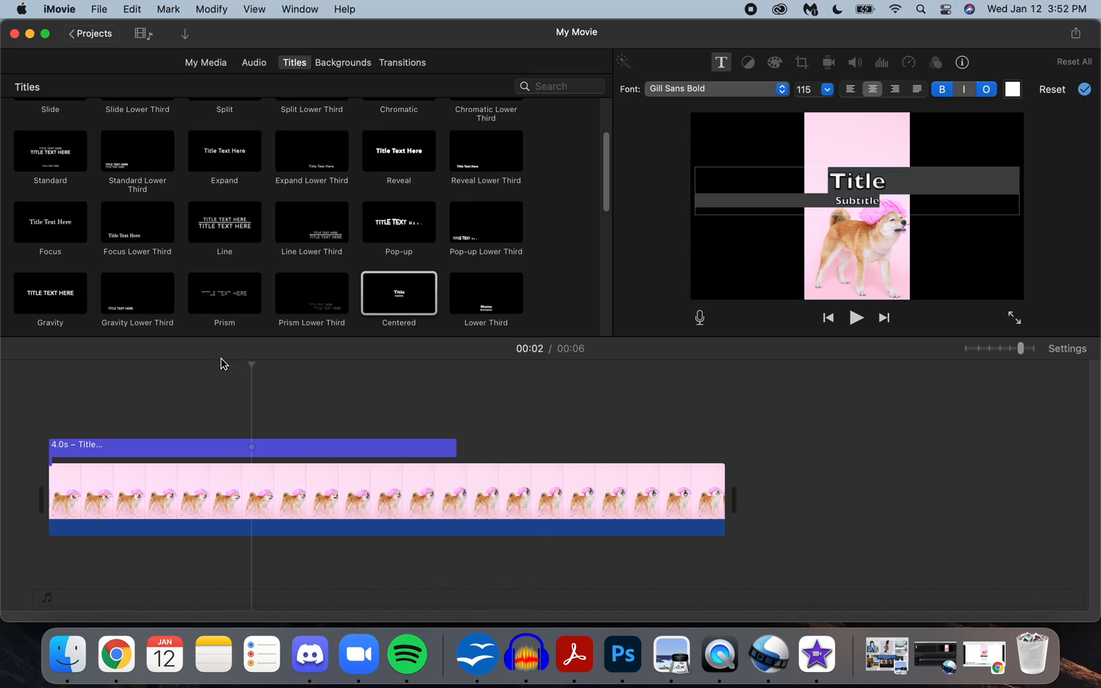
left_click(60, 451)
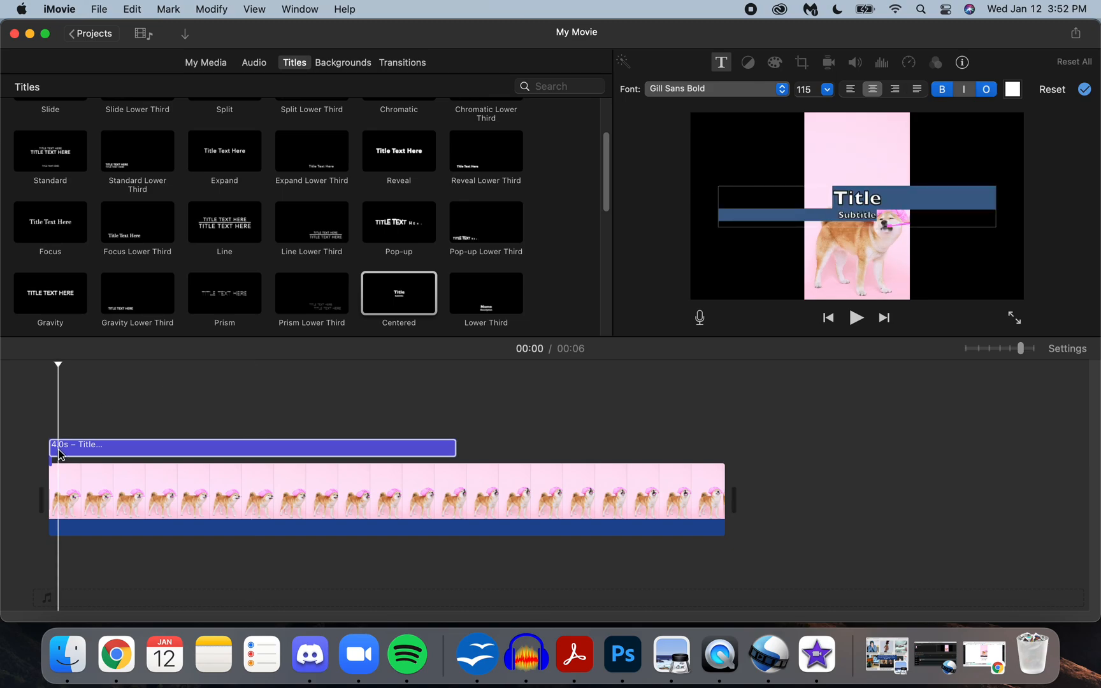
right_click(222, 451)
left_click(246, 438)
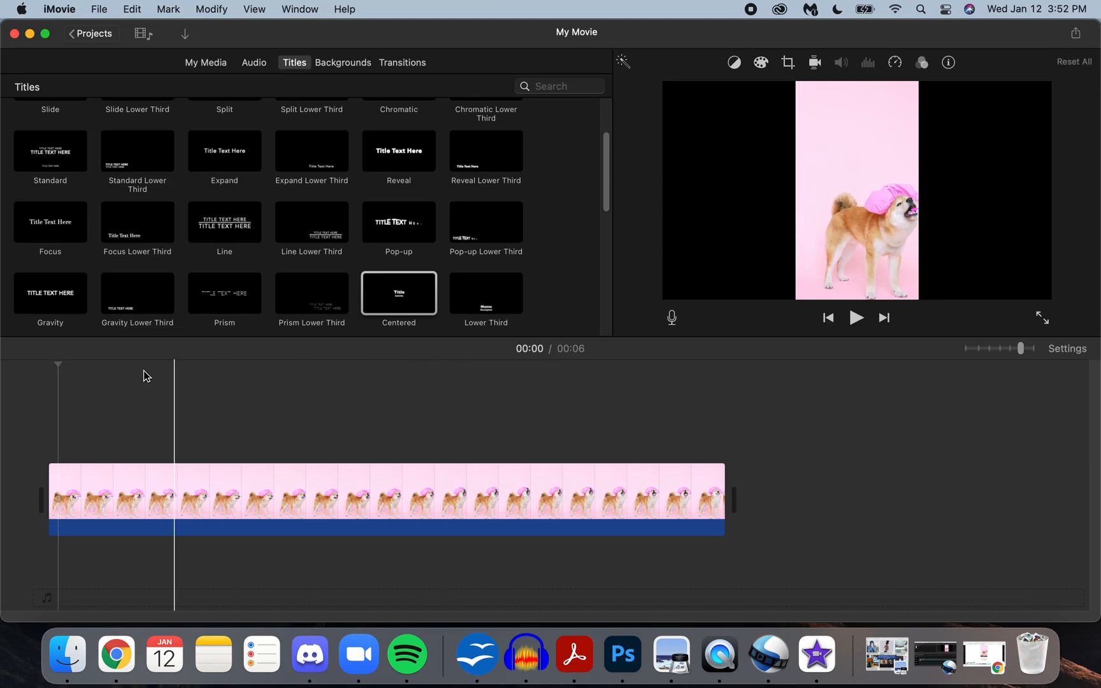
Step: Return the playhead to the start, add the Centered title over the dog clip and select it
left_click(32, 393)
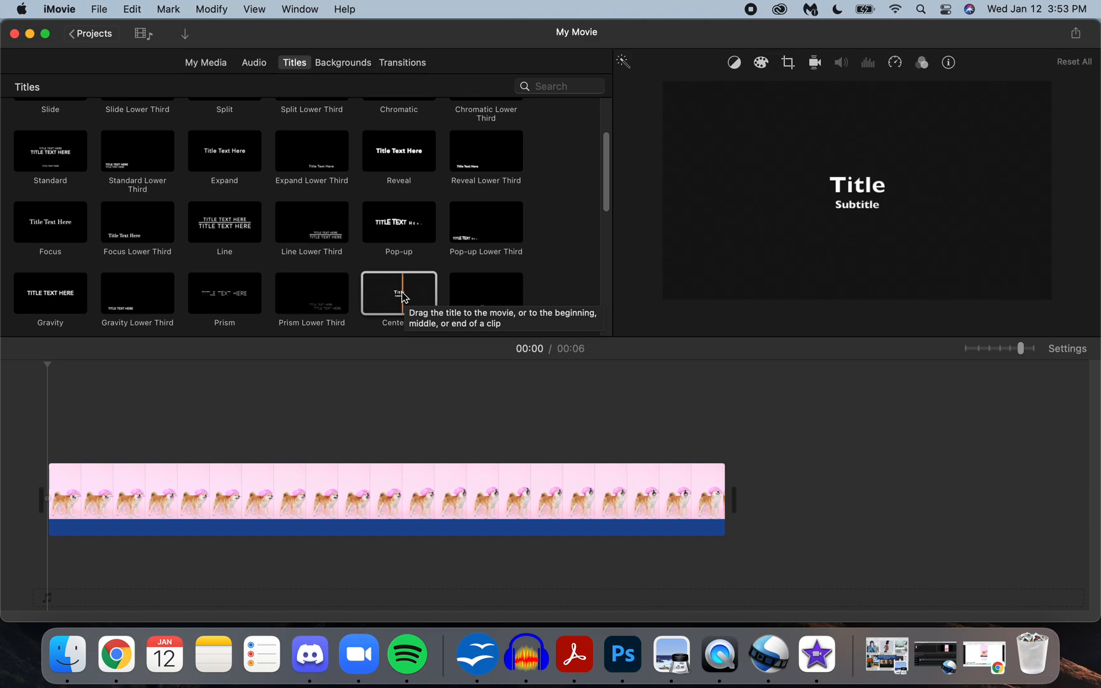
double_click(401, 297)
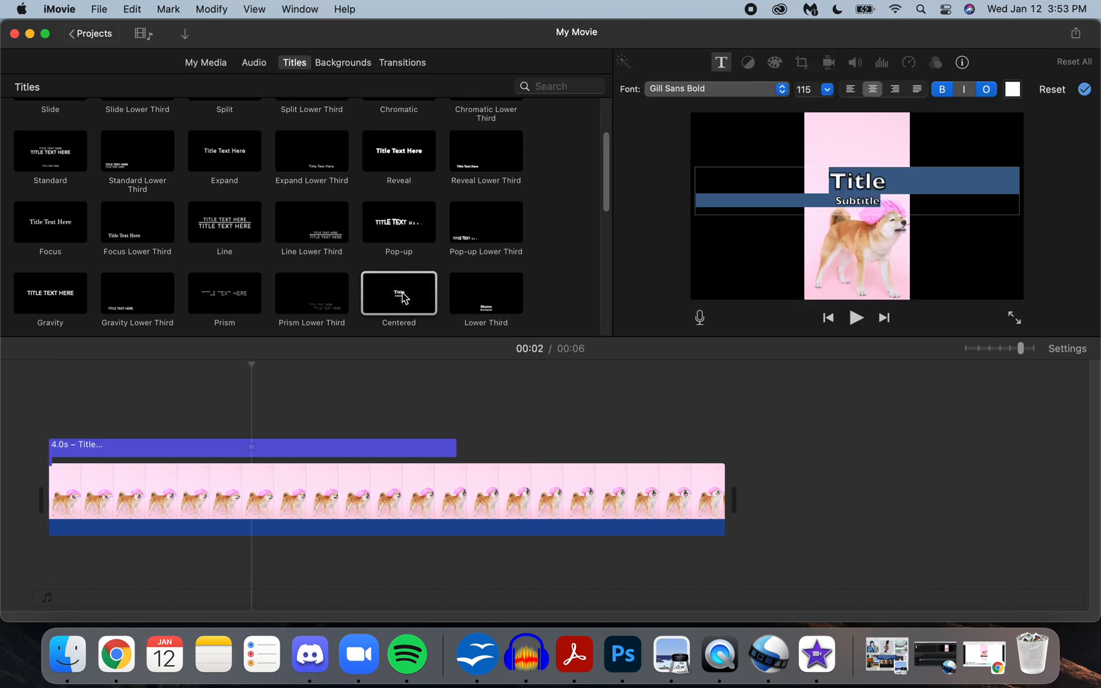
left_click(146, 451)
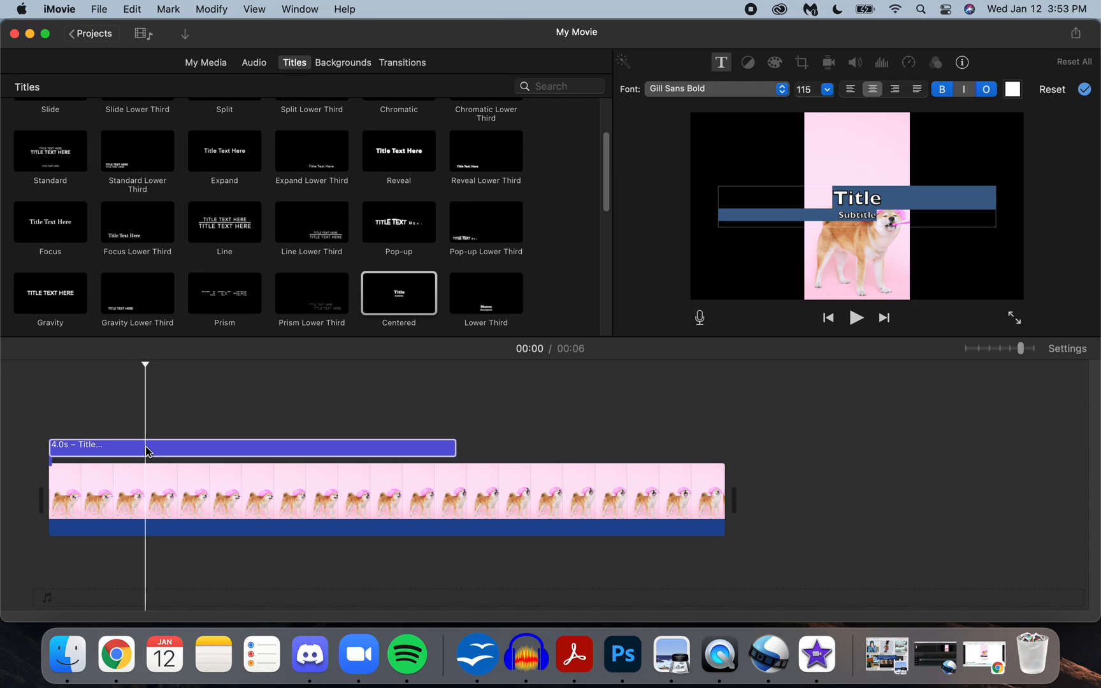
Step: Replace the title and subtitle placeholders with "Dog Video" and a first name on the second line
left_click(874, 209)
double_click(881, 205)
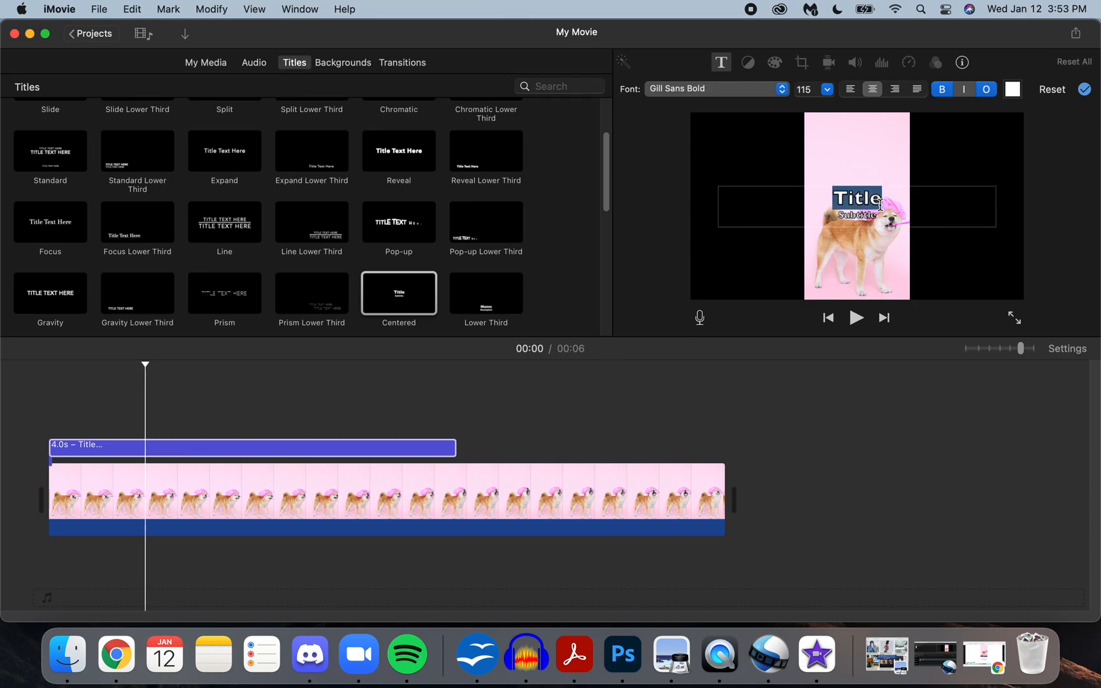
left_click(897, 205)
left_click_drag(894, 209, 815, 170)
key("BackSpace")
type("Dog V")
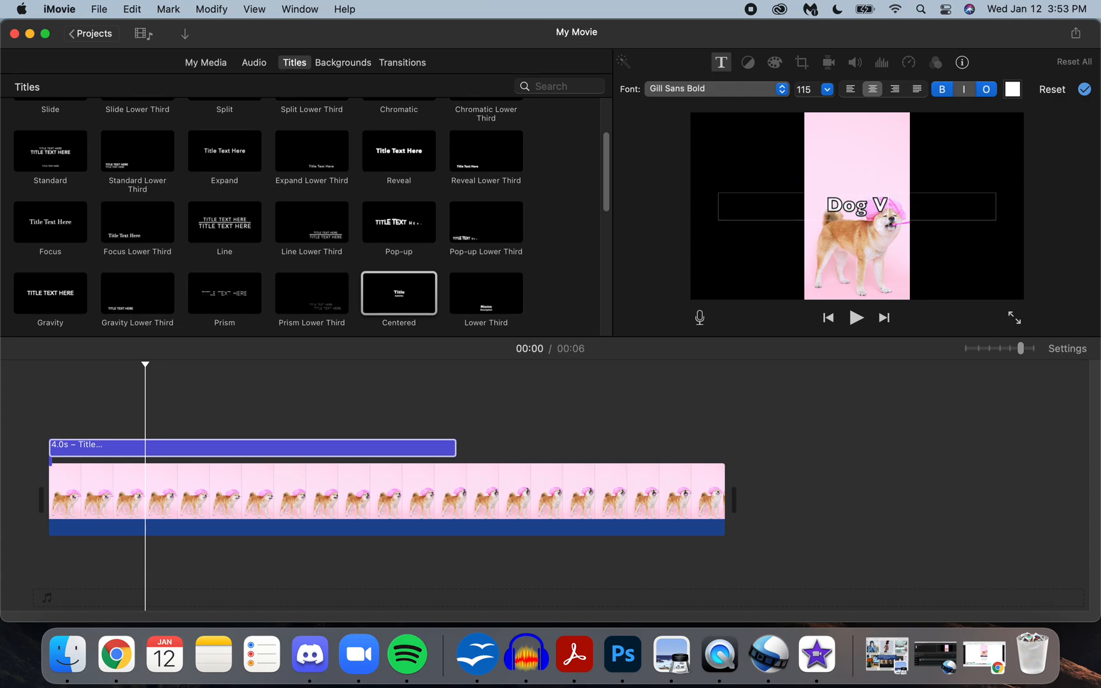
type("ideo")
key("Return")
type("Helen")
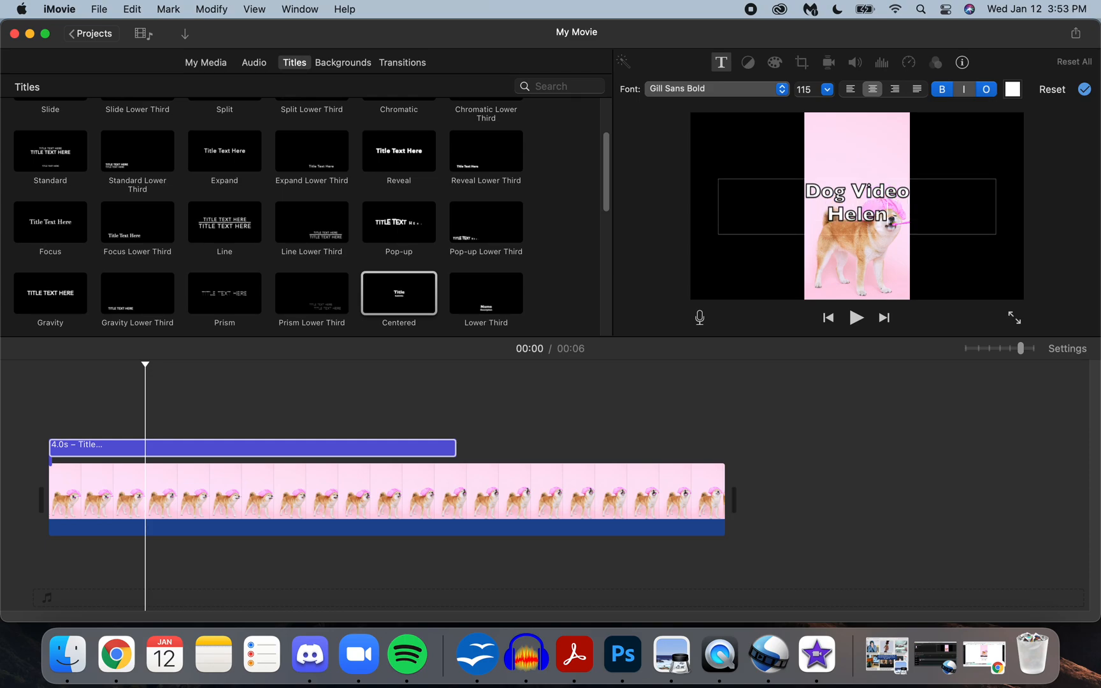
left_click(701, 172)
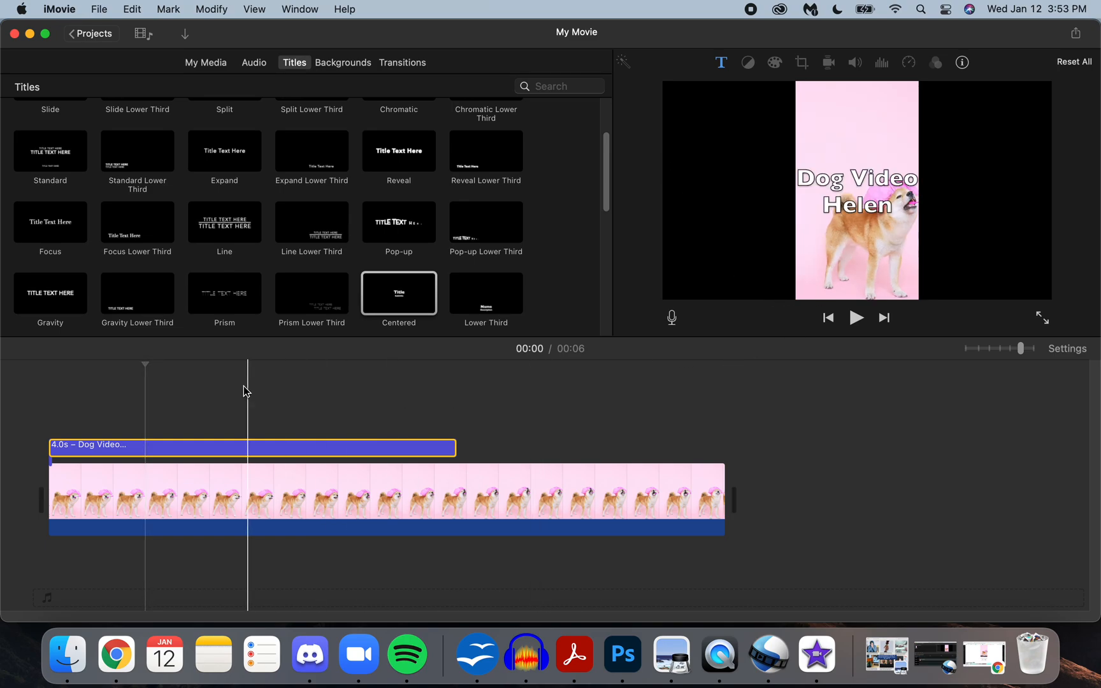
Step: Extend the end of the title to match the end of the dog clip, making it 6.6 s long
left_click(456, 445)
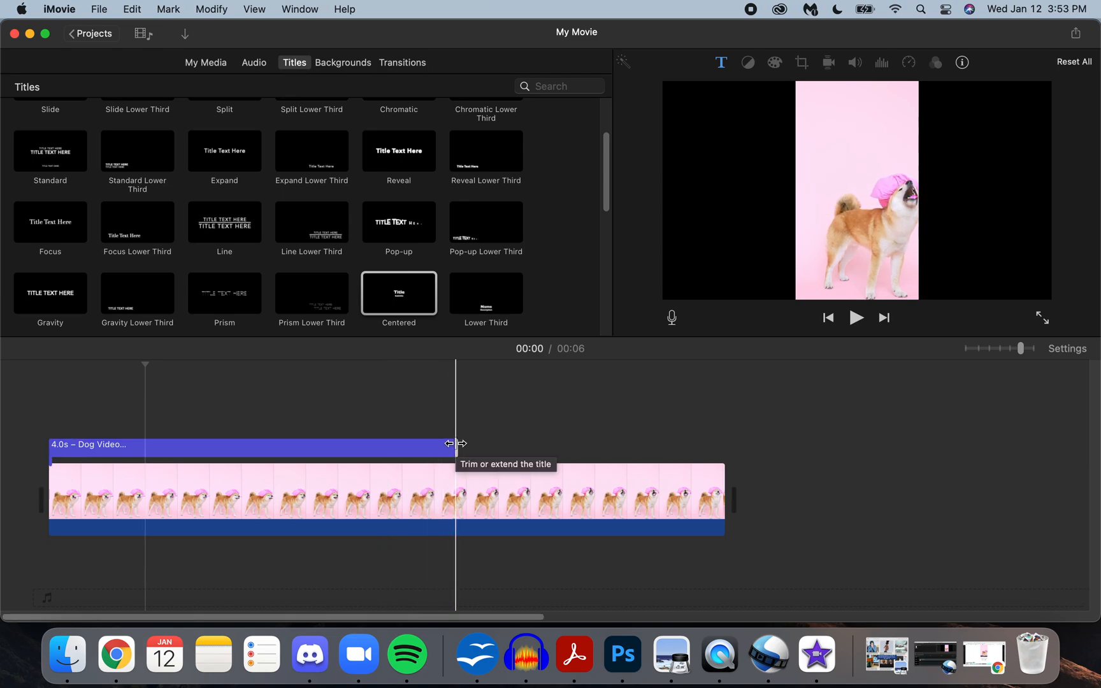
mouse_move(456, 442)
left_mouse_down()
mouse_move(473, 444)
mouse_move(460, 446)
left_mouse_up()
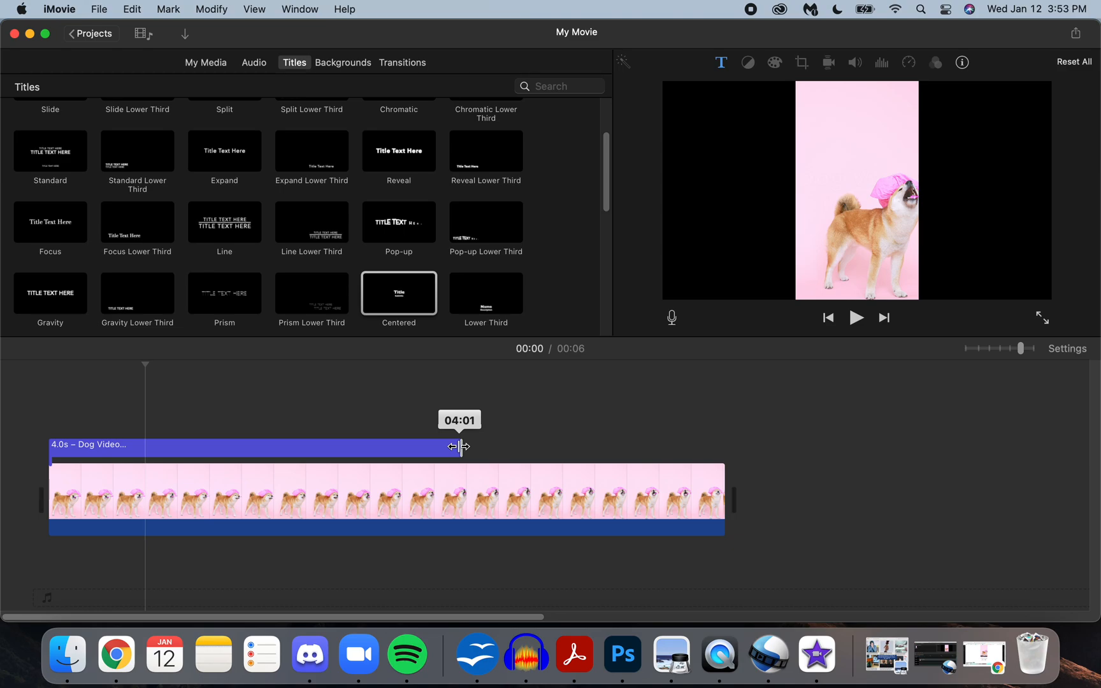
left_click_drag(460, 446, 459, 446)
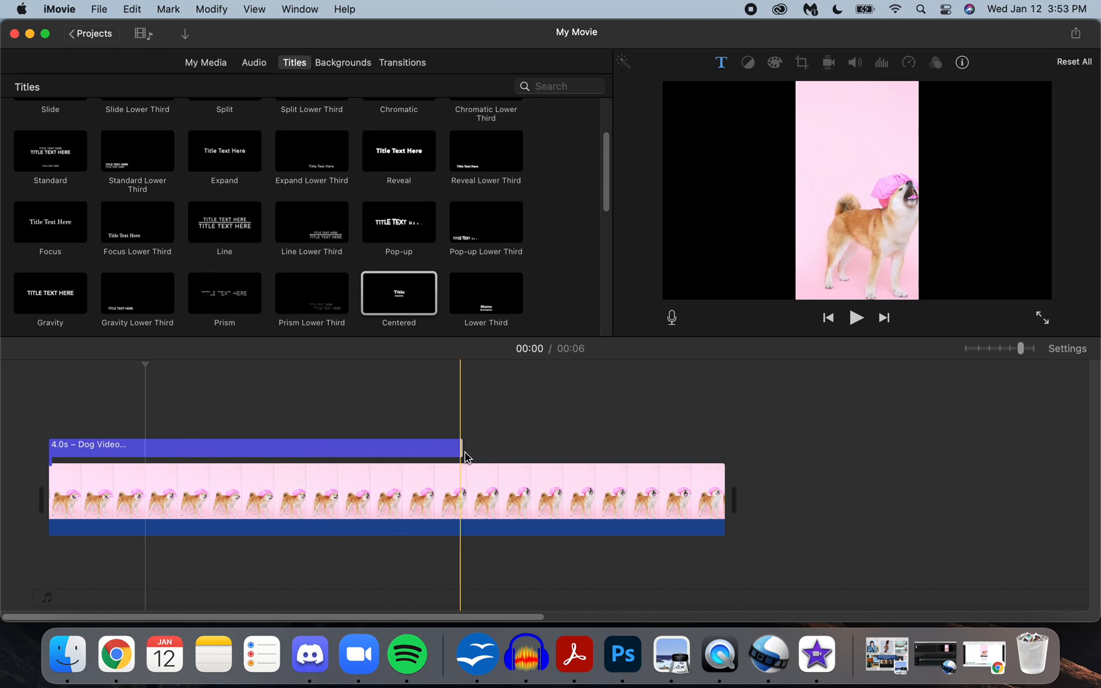
left_click(441, 448)
left_click_drag(459, 449, 725, 444)
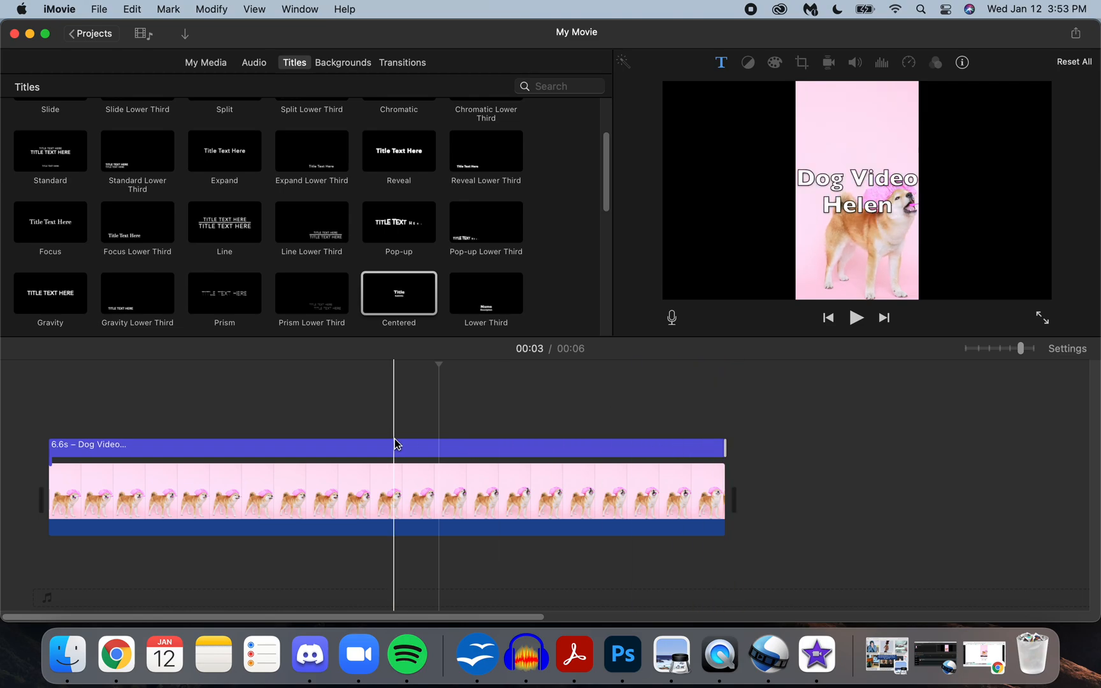
Step: Play the titled dog video from the start to the end and return the playhead to the start
left_click(49, 424)
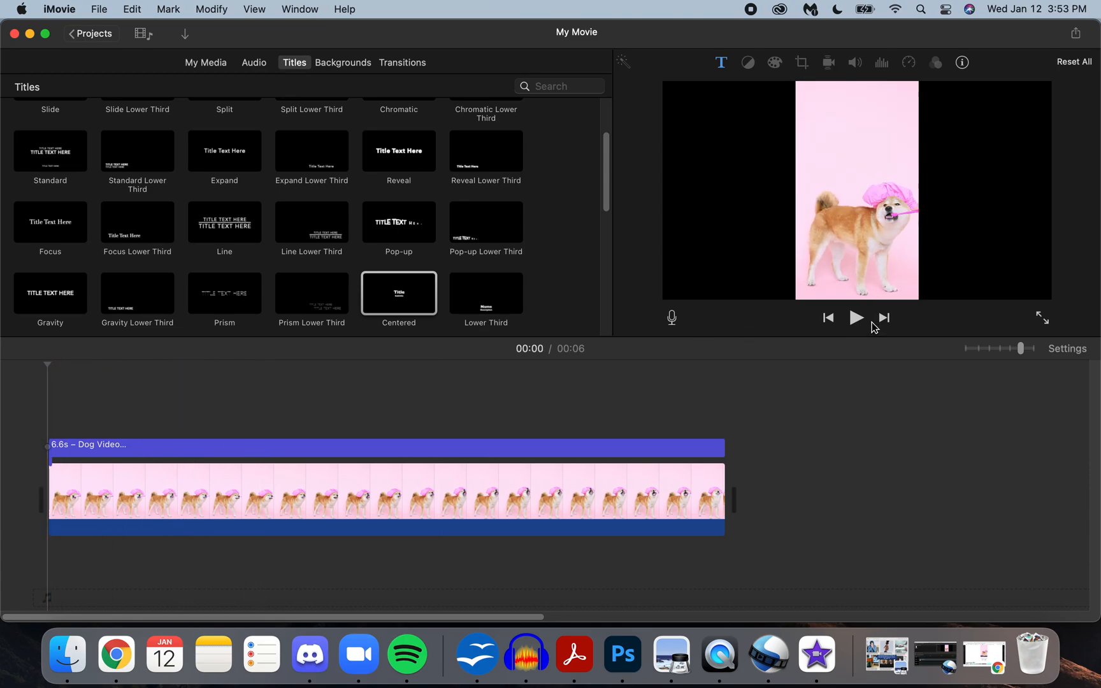
left_click(863, 322)
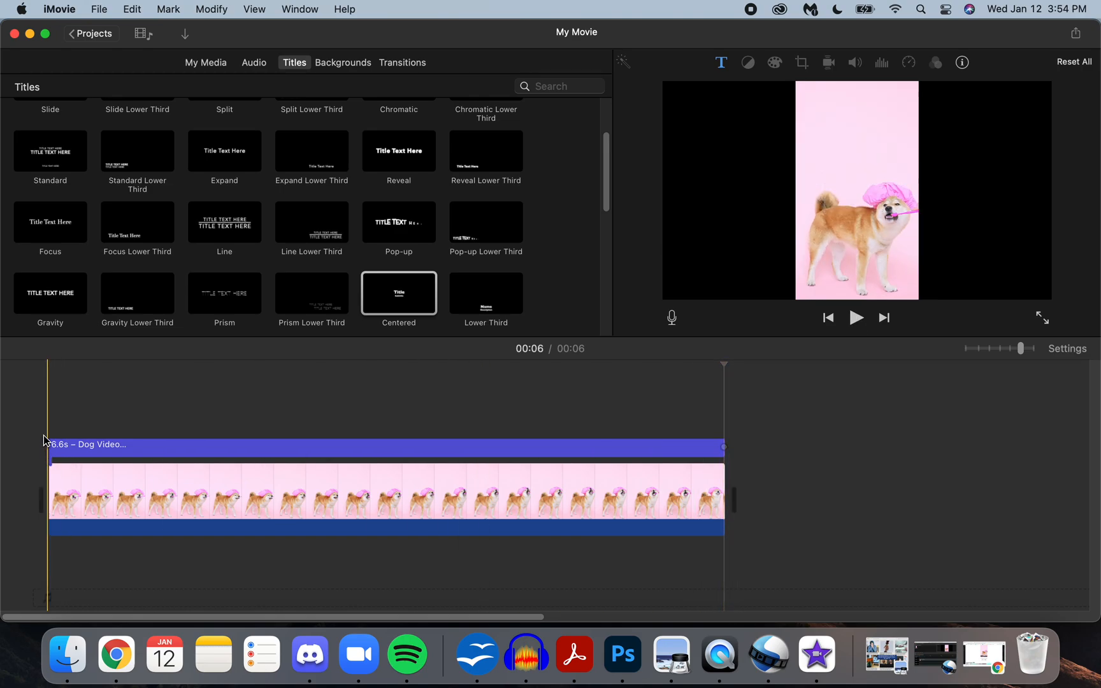
left_click(46, 413)
left_click(79, 453)
left_click(47, 408)
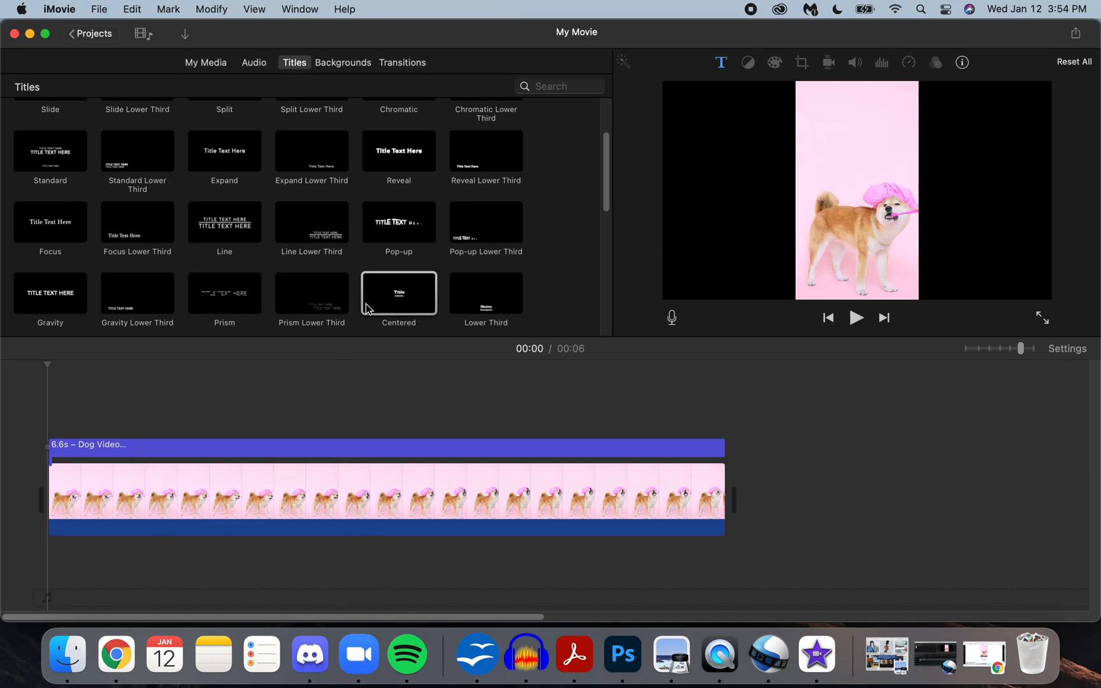
Step: Reset all changes on the title and reopen its text for editing
left_click(241, 444)
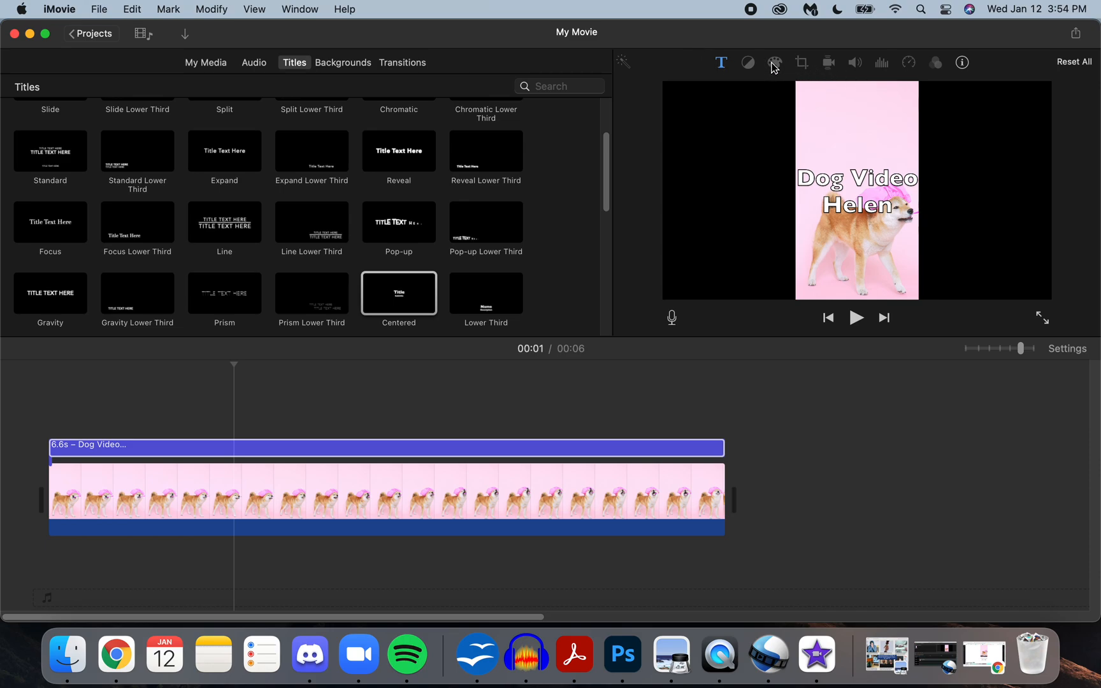
left_click(1060, 66)
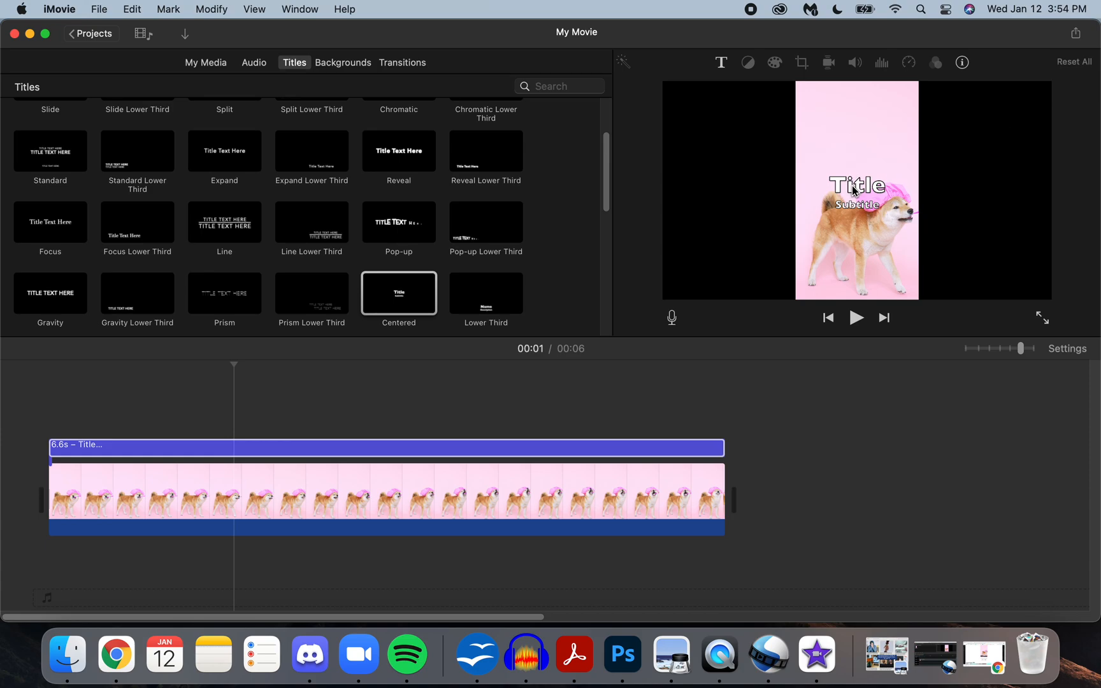
left_click(729, 64)
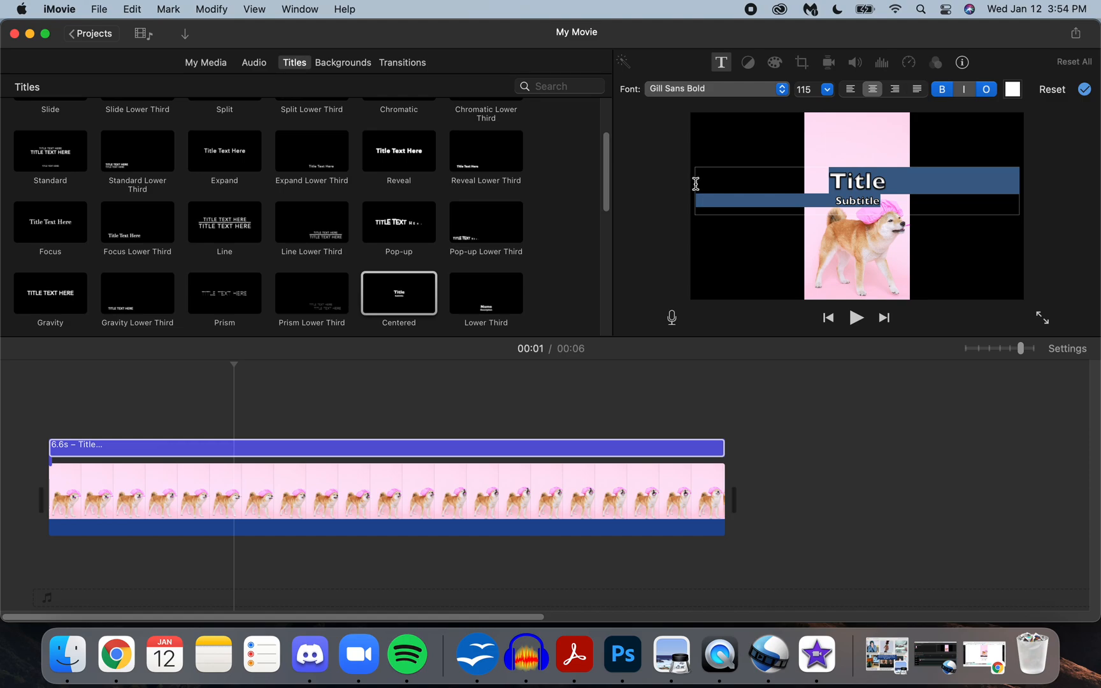
left_click(837, 184)
left_click(813, 164)
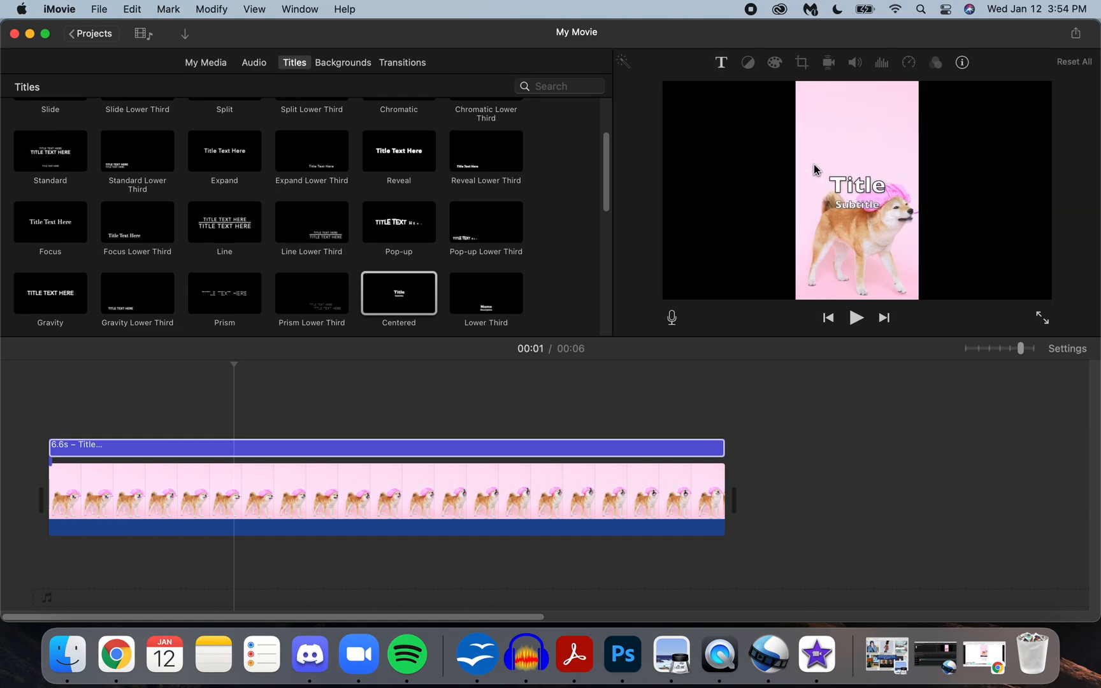
left_click(722, 64)
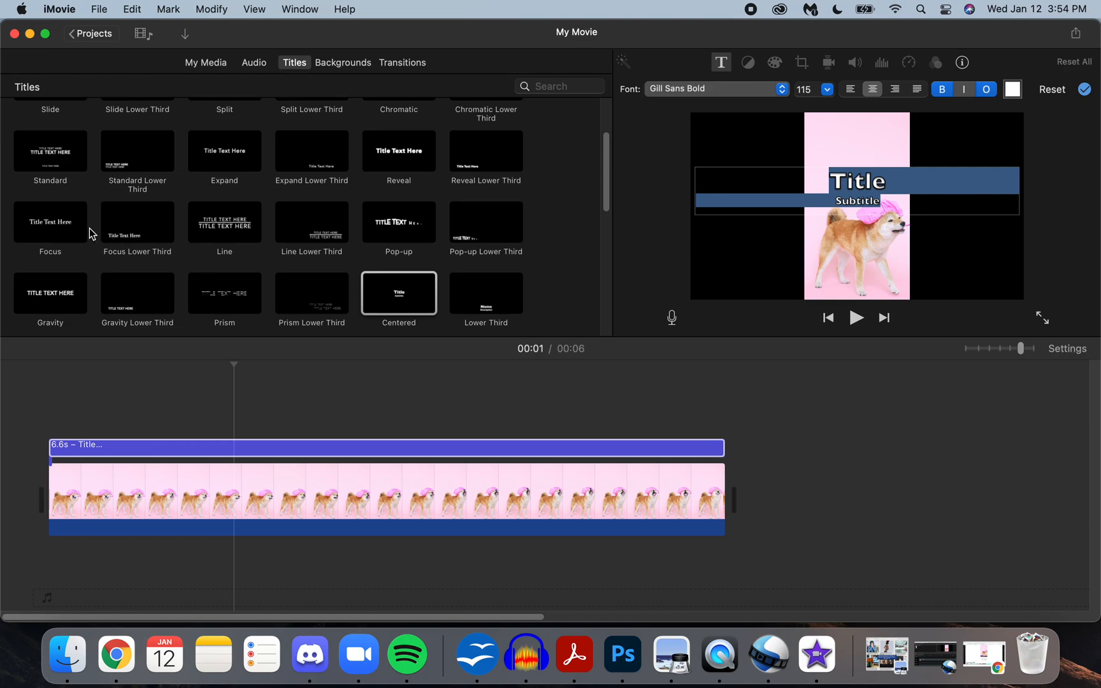
Step: Browse the title library and preview the Four Corners and Horizontal Blur styles for the title
scroll(169, 258, "down", 5)
scroll(168, 259, "down", 3)
left_click(386, 204)
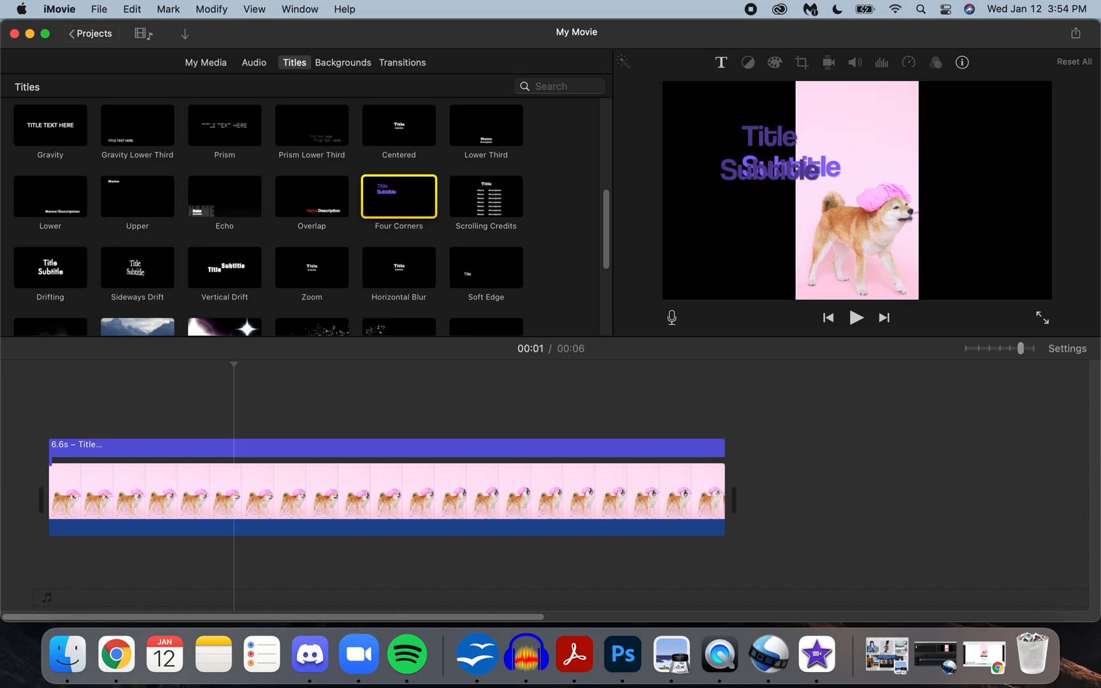
left_click(752, 170)
left_click(397, 279)
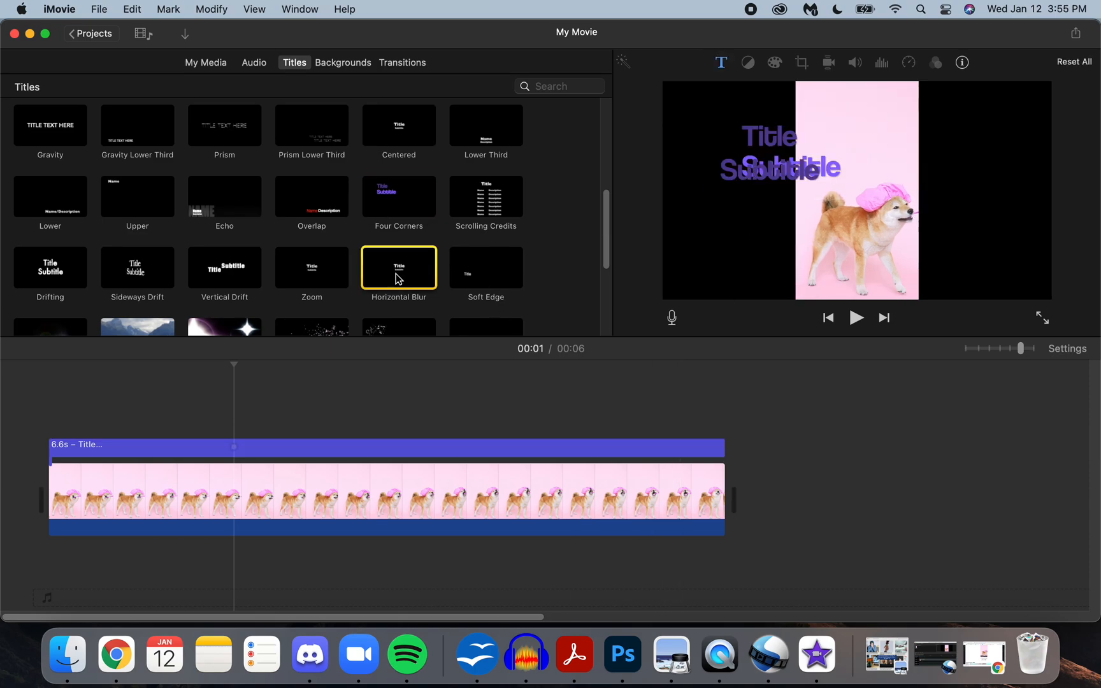
scroll(179, 266, "down", 1)
scroll(46, 247, "down", 5)
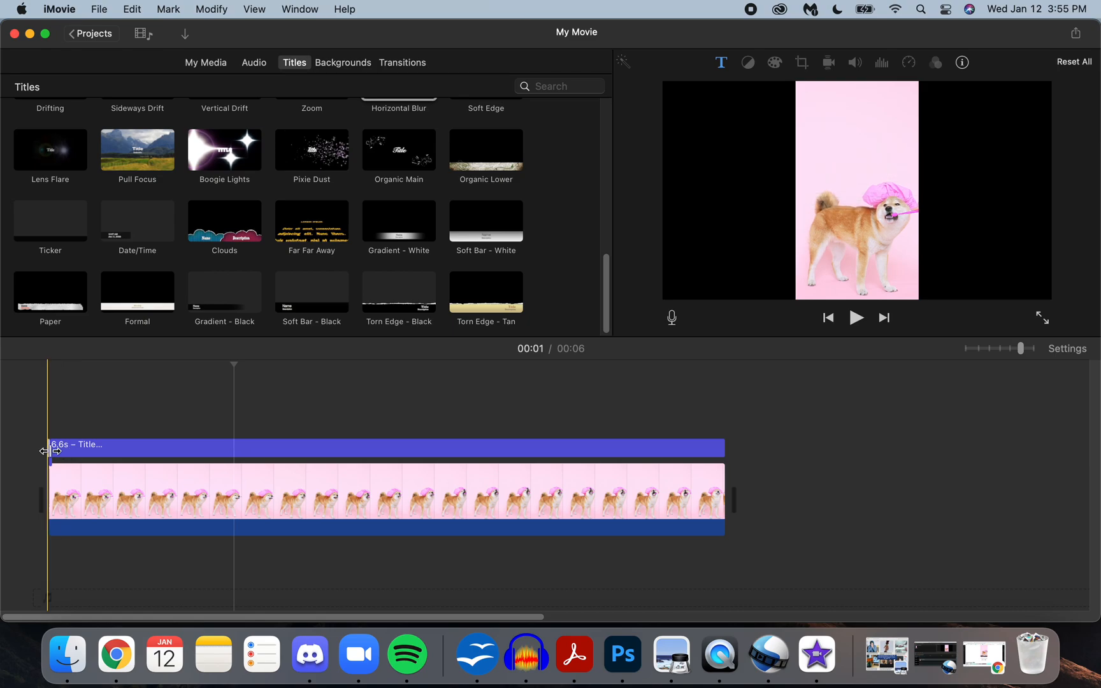
Step: Delete the existing title above the dog clip and move the playhead to the start of the timeline
right_click(77, 449)
left_click(148, 432)
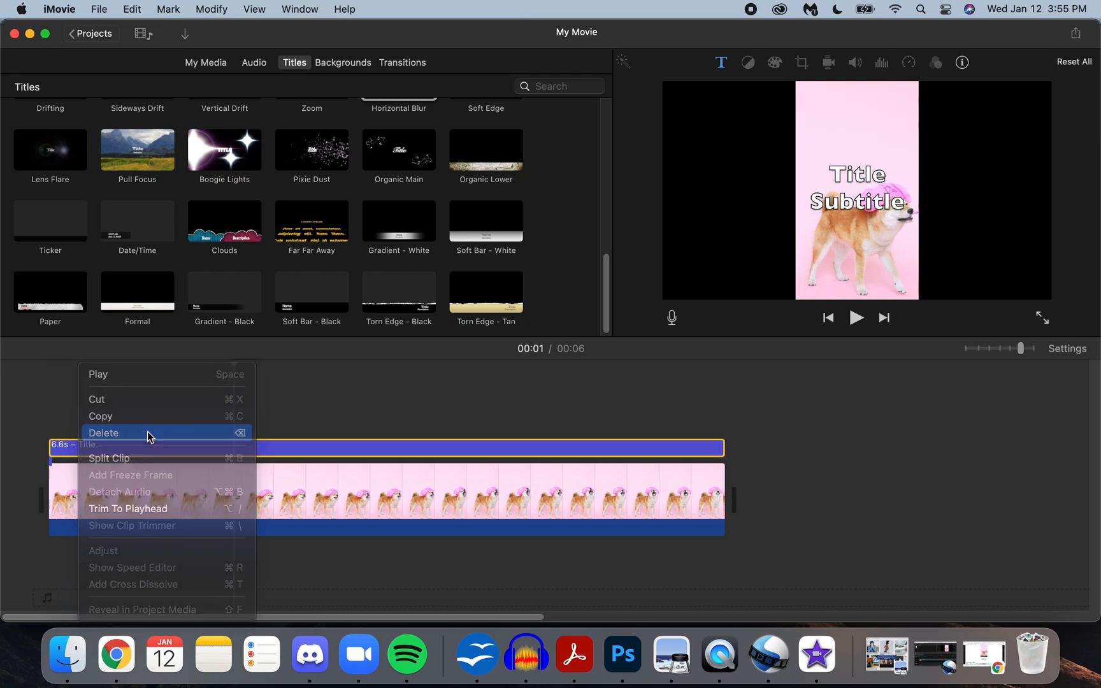
left_click(35, 408)
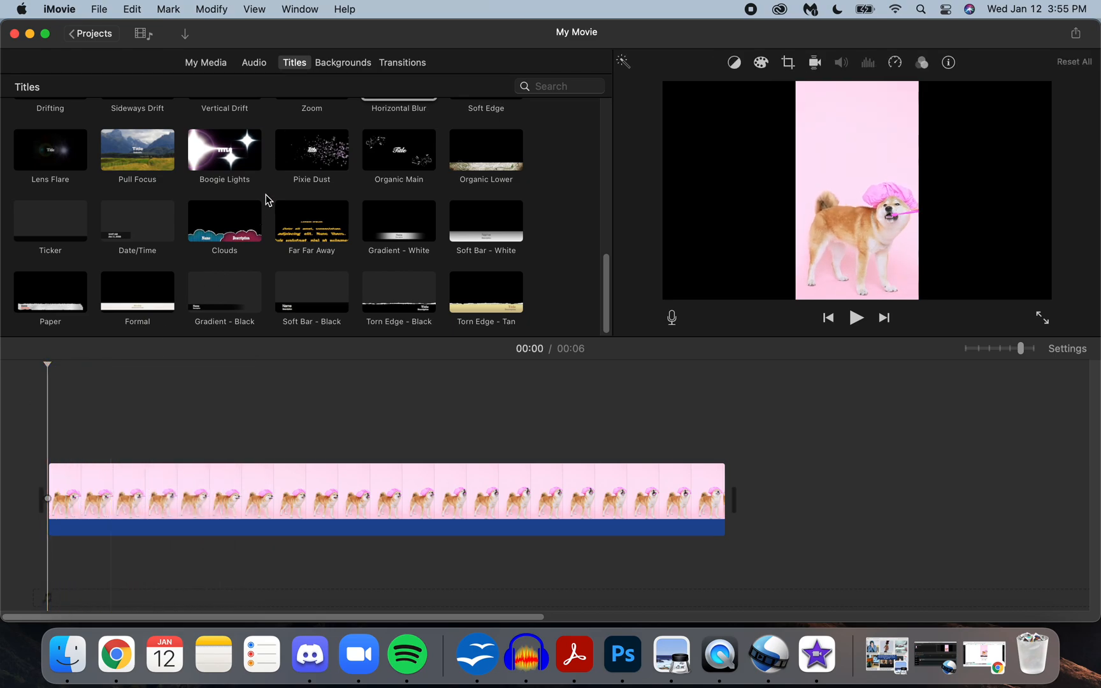
Step: Add the Gravity Lower Third title at the start of the dog clip
scroll(285, 198, "up", 10)
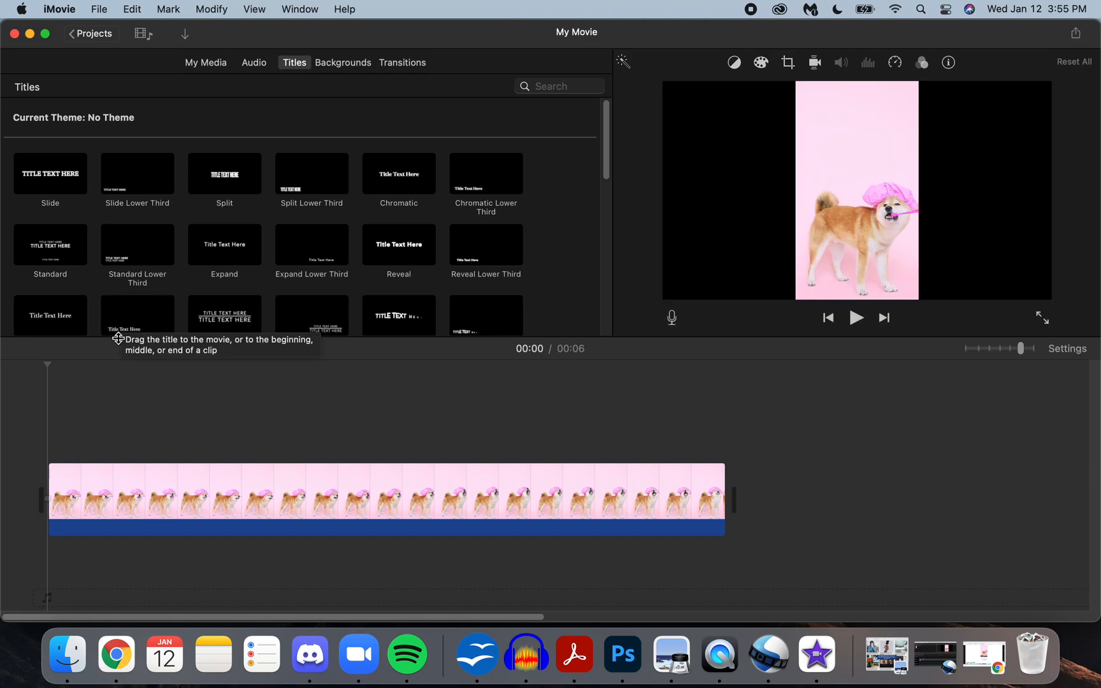
scroll(132, 306, "down", 3)
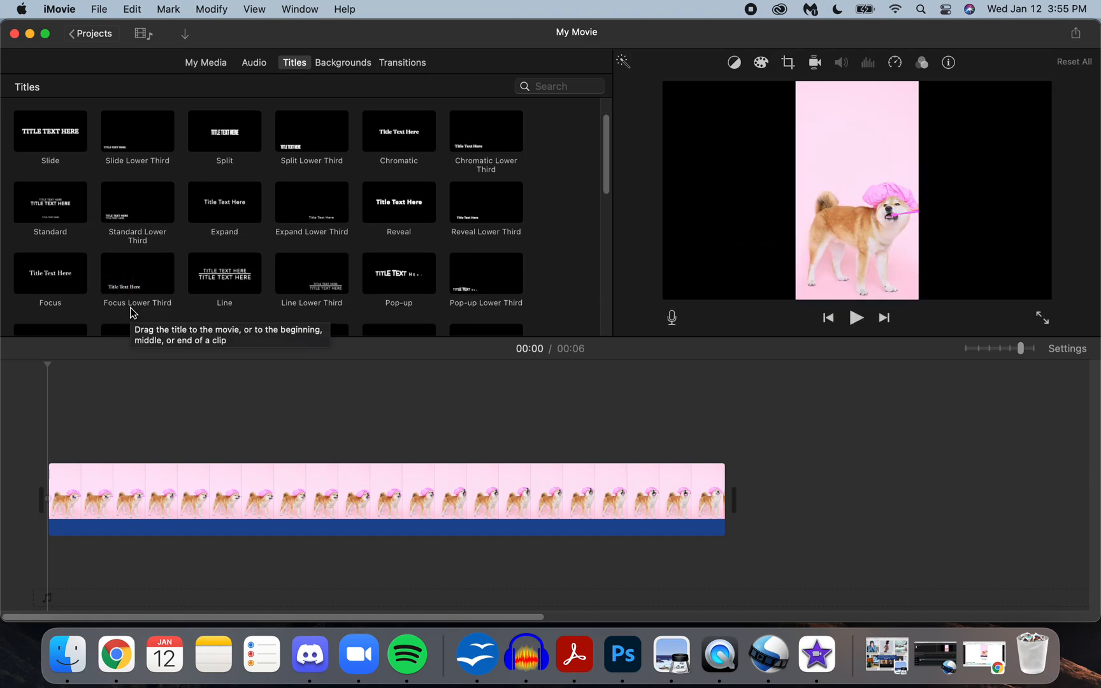
left_click(140, 306)
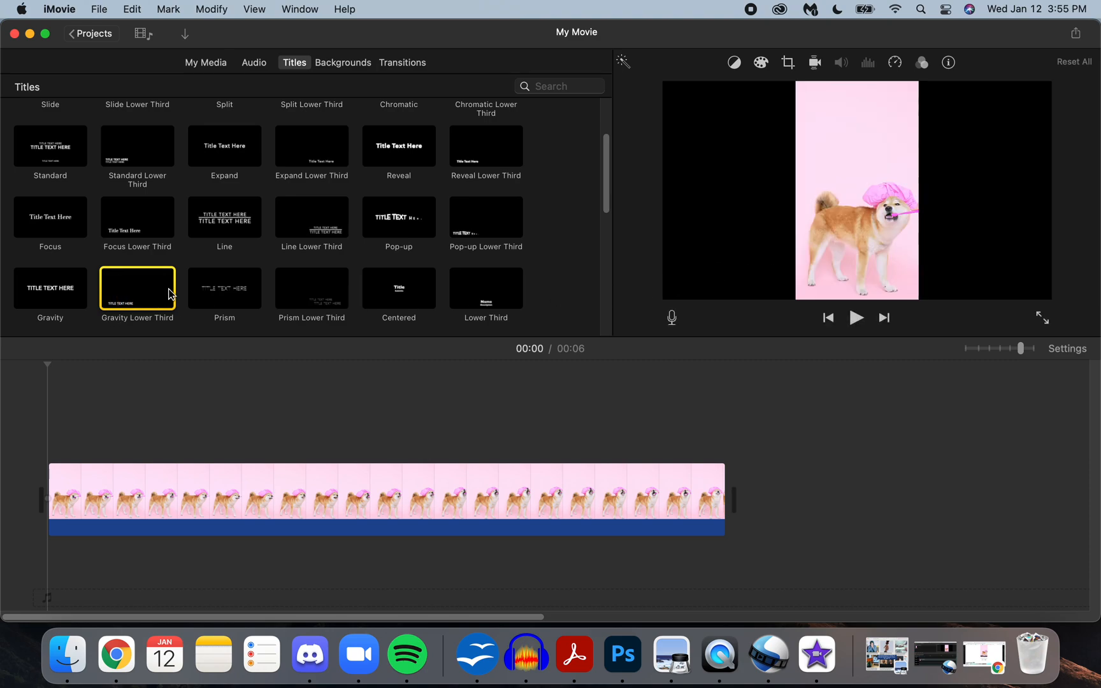
double_click(137, 300)
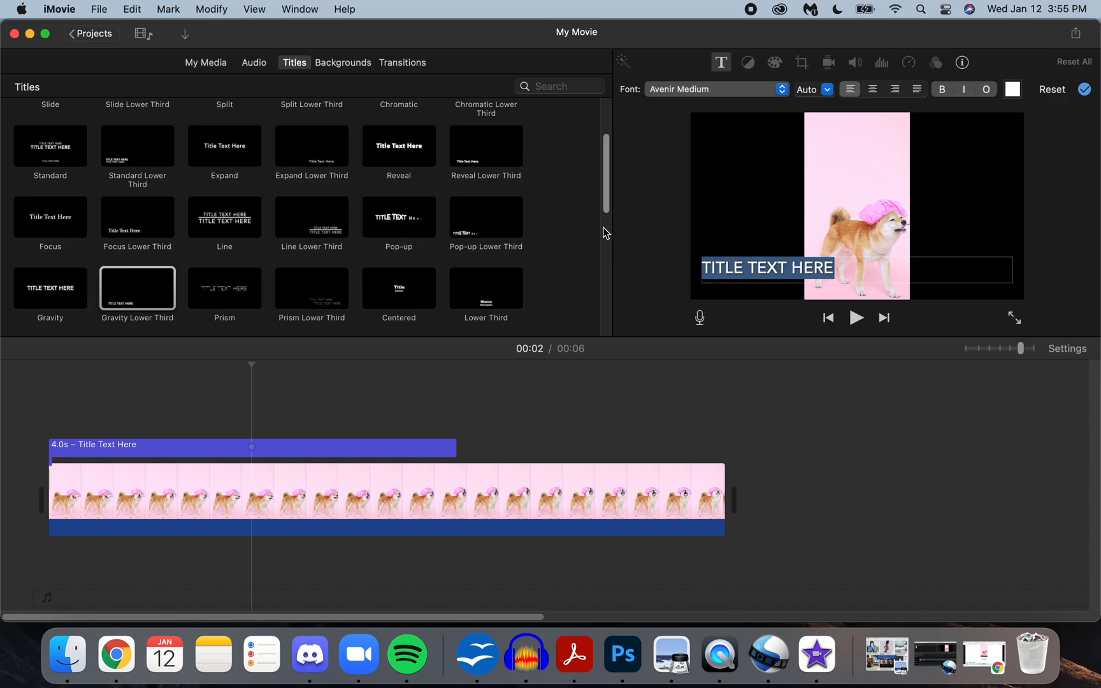
Step: Replace the lower-third placeholder with text naming the dog's owner, then erase the entered text
type("HELENS DOG")
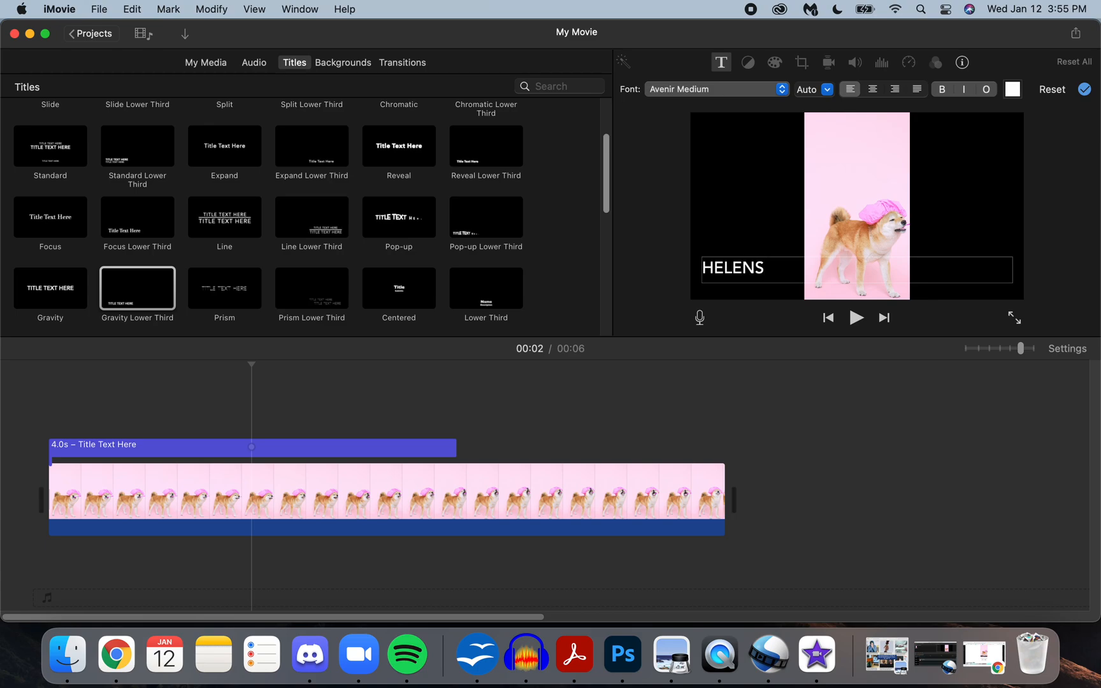
key("BackSpace")
key("BackSpace")
key("BackSpace")
key("BackSpace")
key("BackSpace")
key("BackSpace")
key("BackSpace")
key("BackSpace")
key("BackSpace")
key("BackSpace")
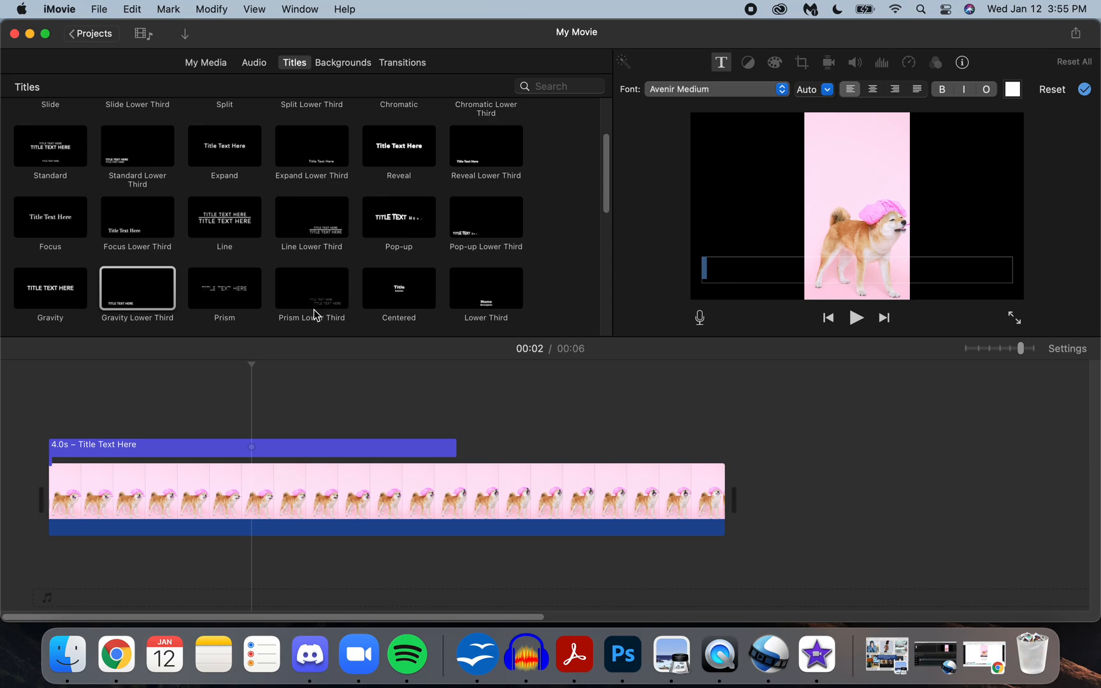
Step: Delete the Gravity Lower Third title from the timeline
right_click(192, 444)
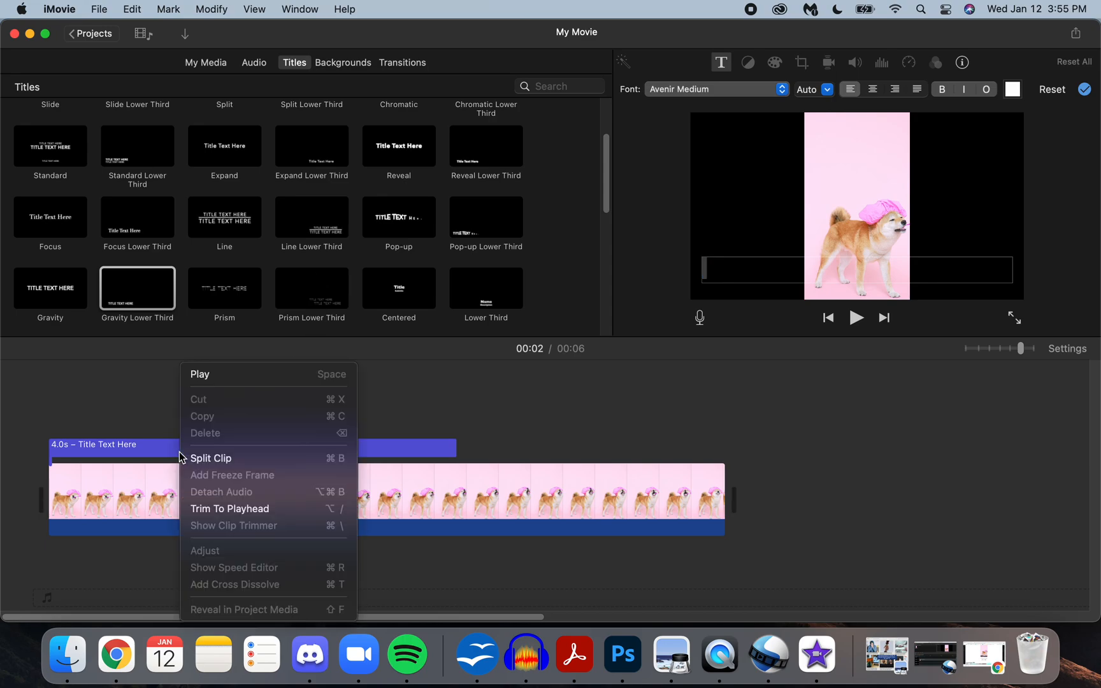
left_click(94, 423)
left_click(78, 446)
right_click(78, 446)
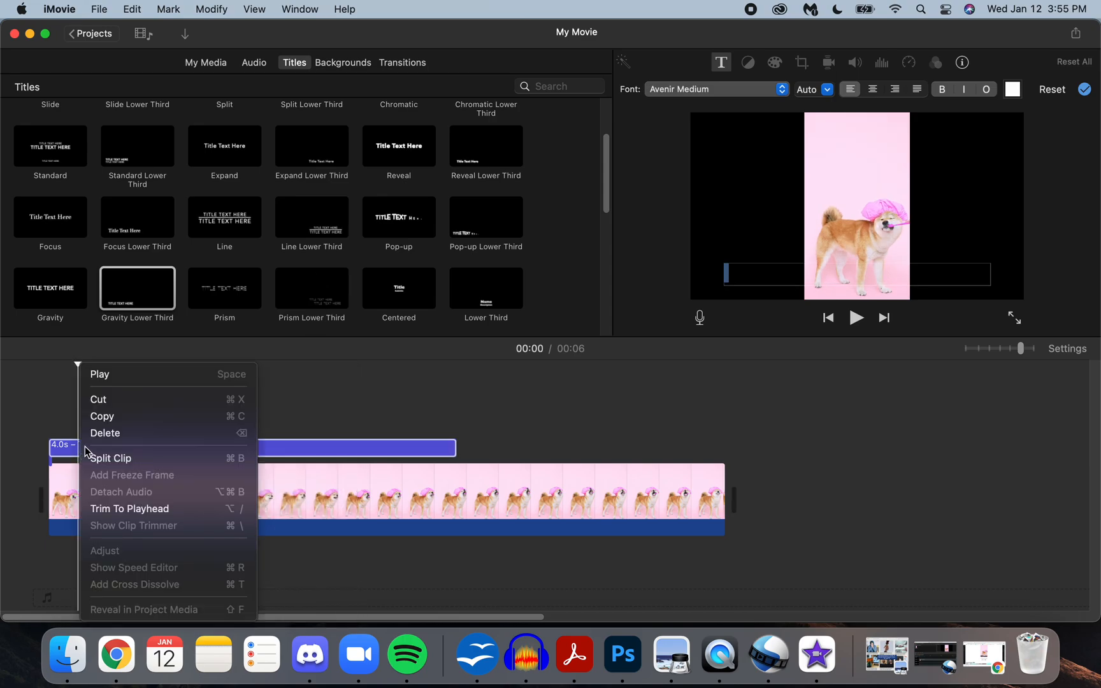
left_click(123, 434)
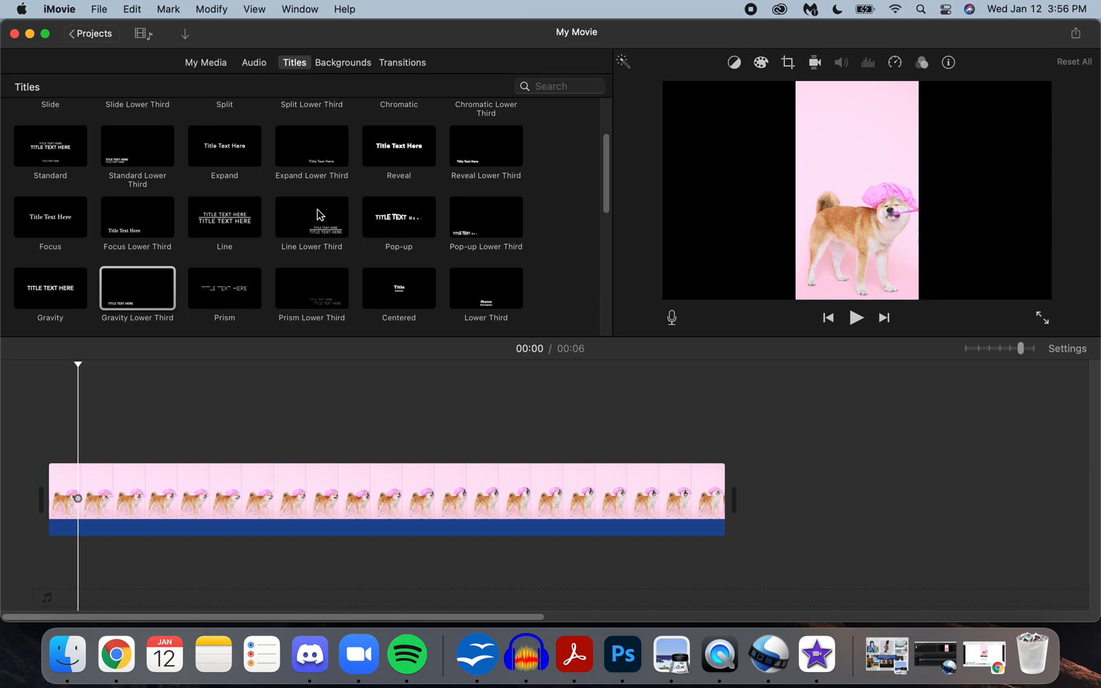
Step: Add the Centered title over the dog clip at the playhead
left_click(242, 158)
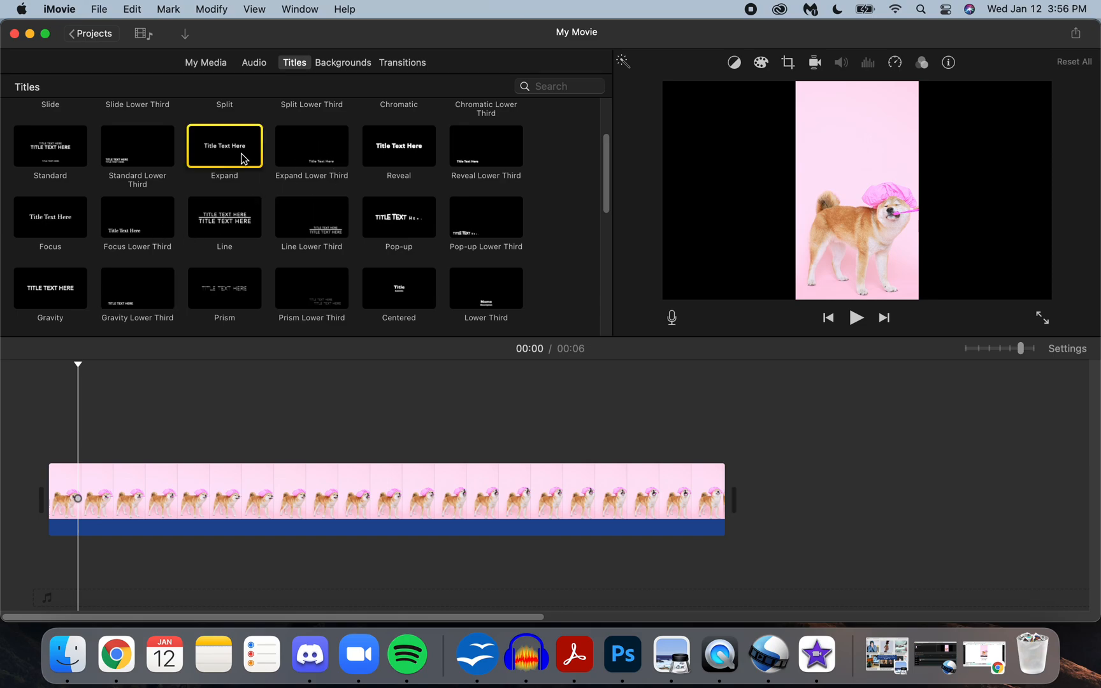
left_click(415, 291)
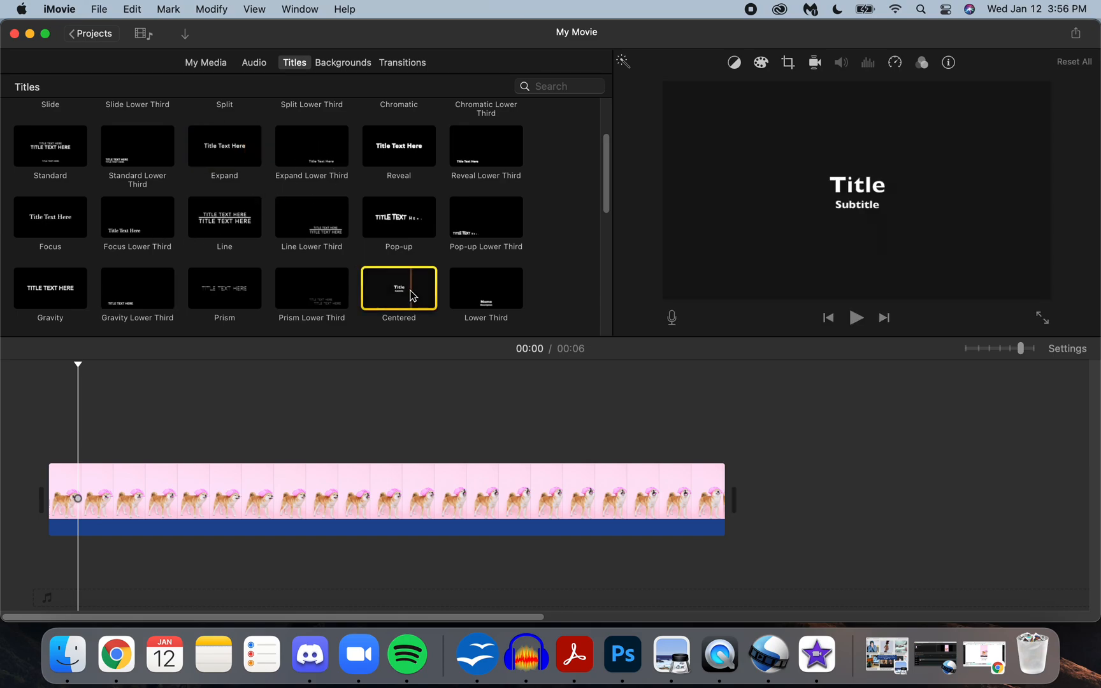
double_click(413, 295)
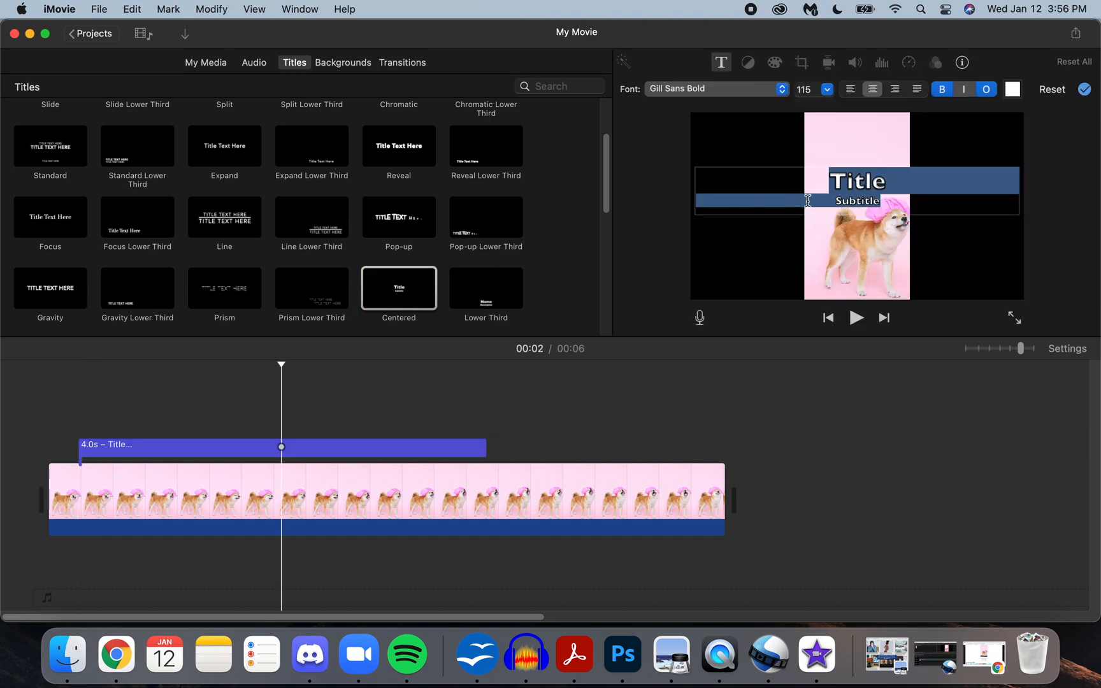
Step: Replace the title and subtitle placeholders with "Dog Vid" and a first name on the second line
type("Dog Vid")
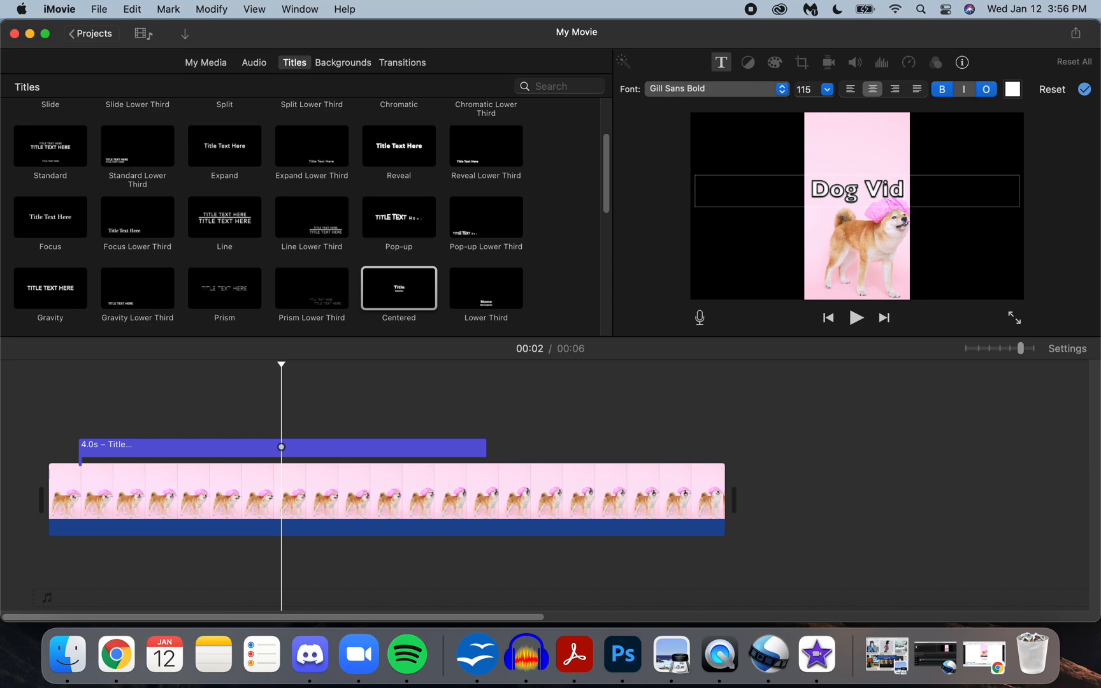
key("Return")
type("Helen")
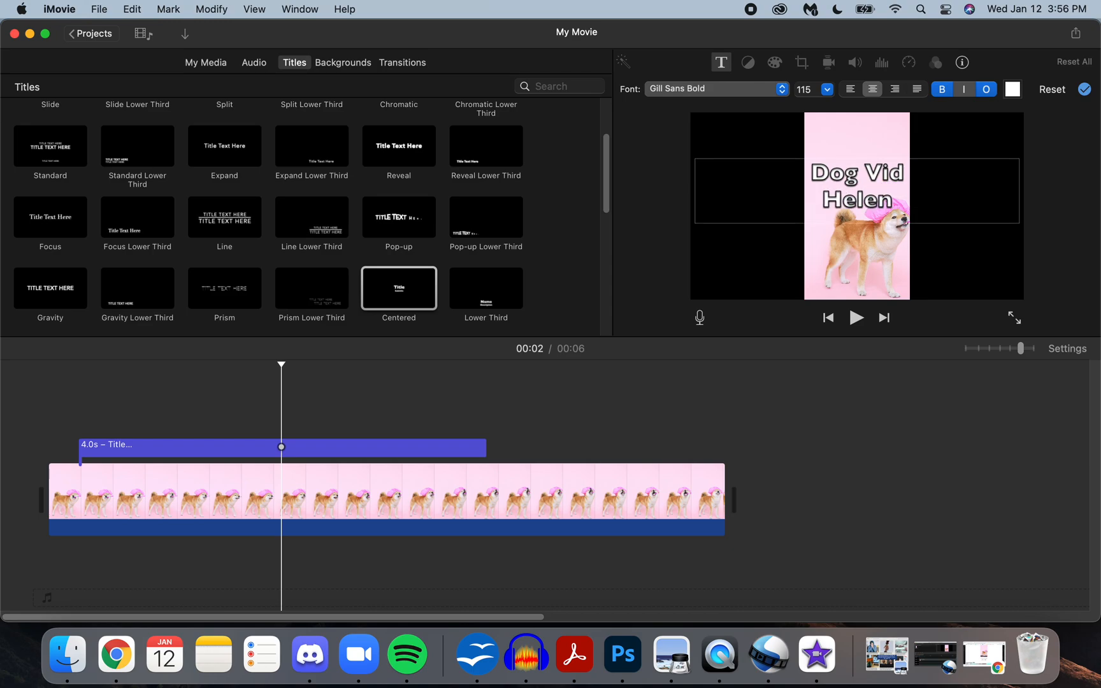
Step: Change the font of both title lines to Avenir Medium and finish editing the text
double_click(872, 189)
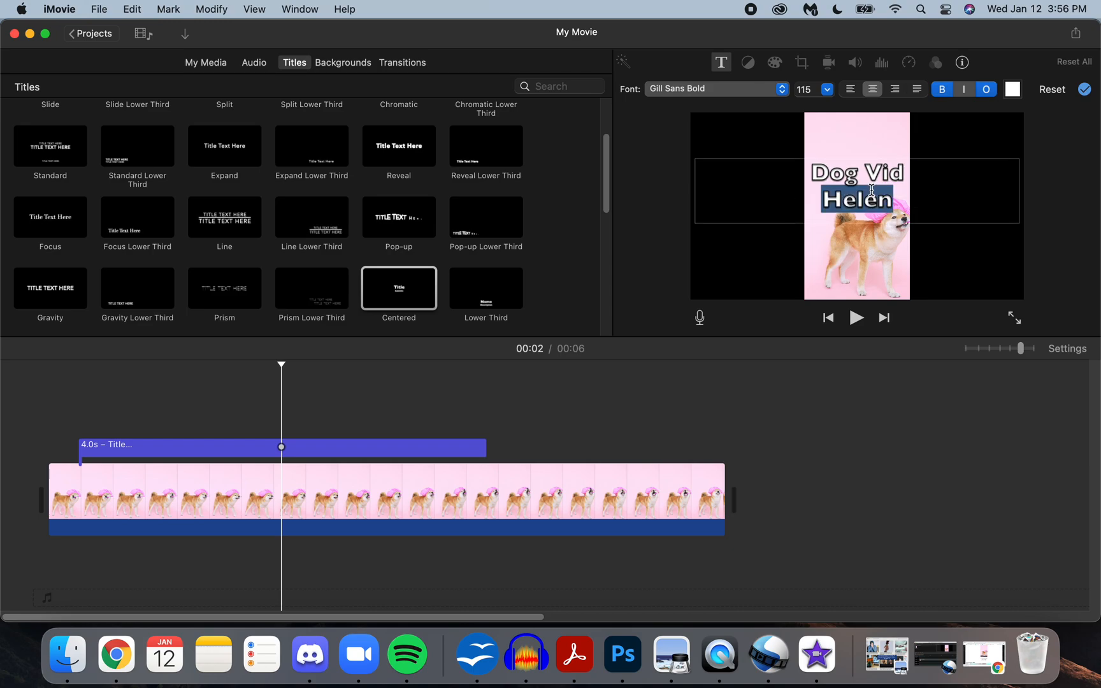
left_click_drag(883, 189, 804, 161)
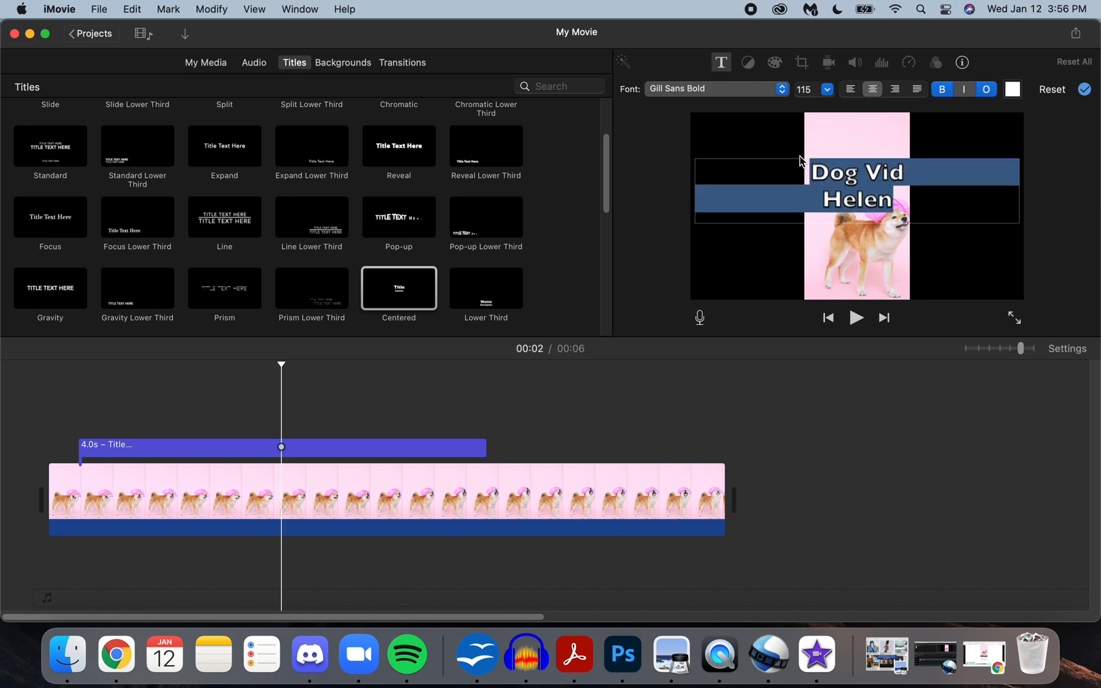
left_click(719, 91)
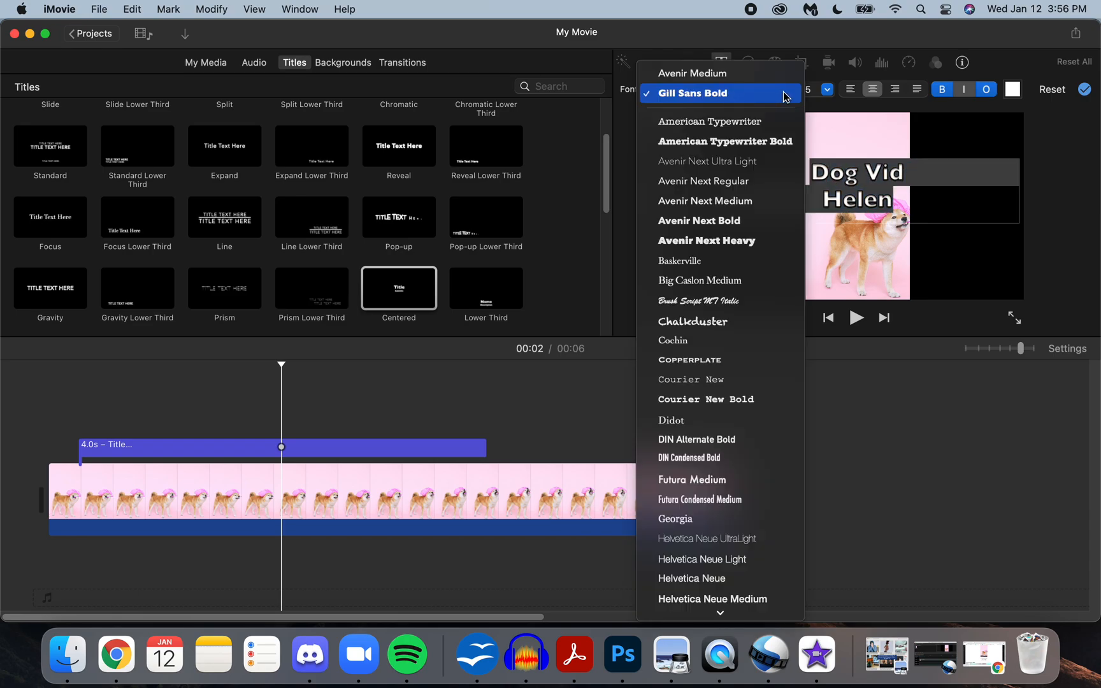
left_click(711, 75)
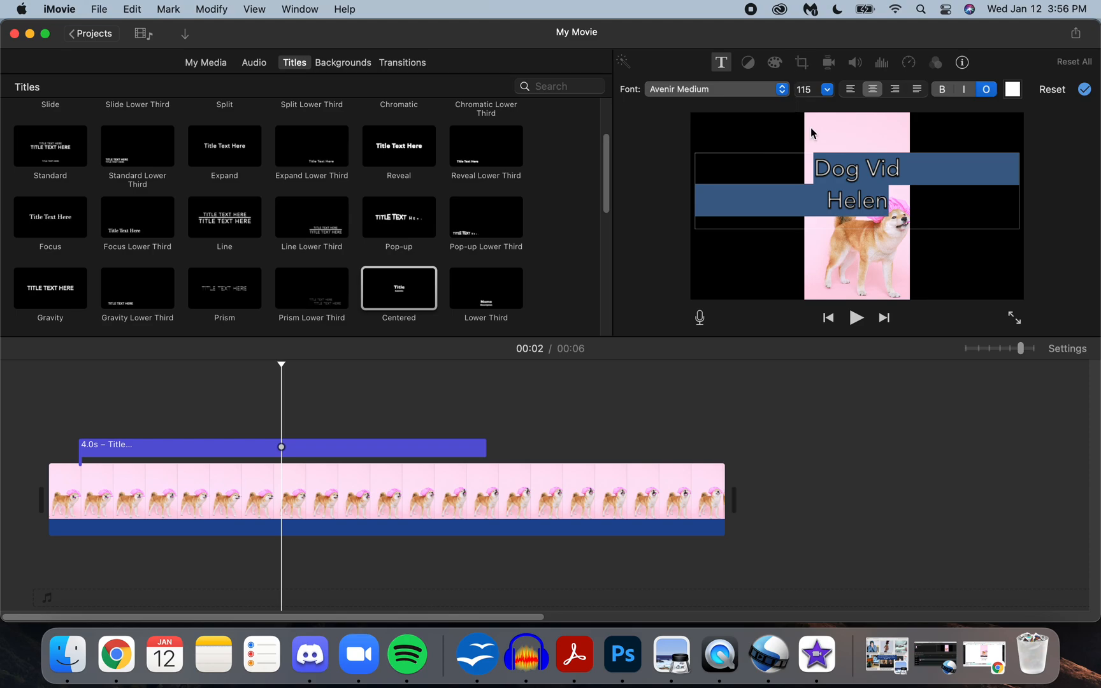
left_click(851, 177)
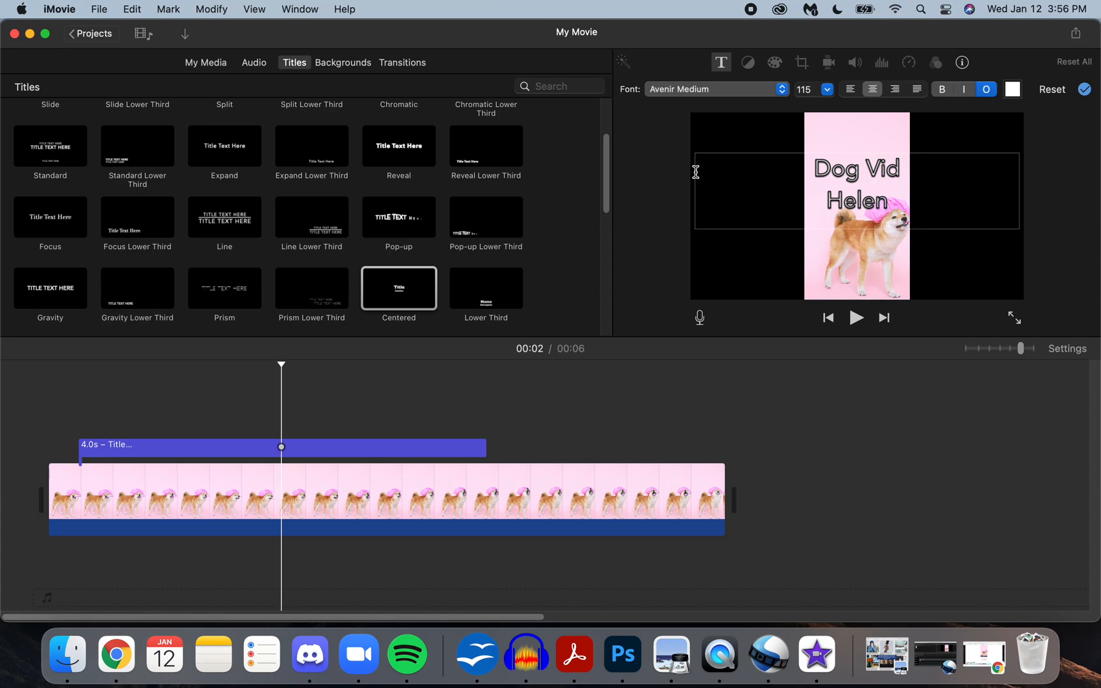
left_click(663, 205)
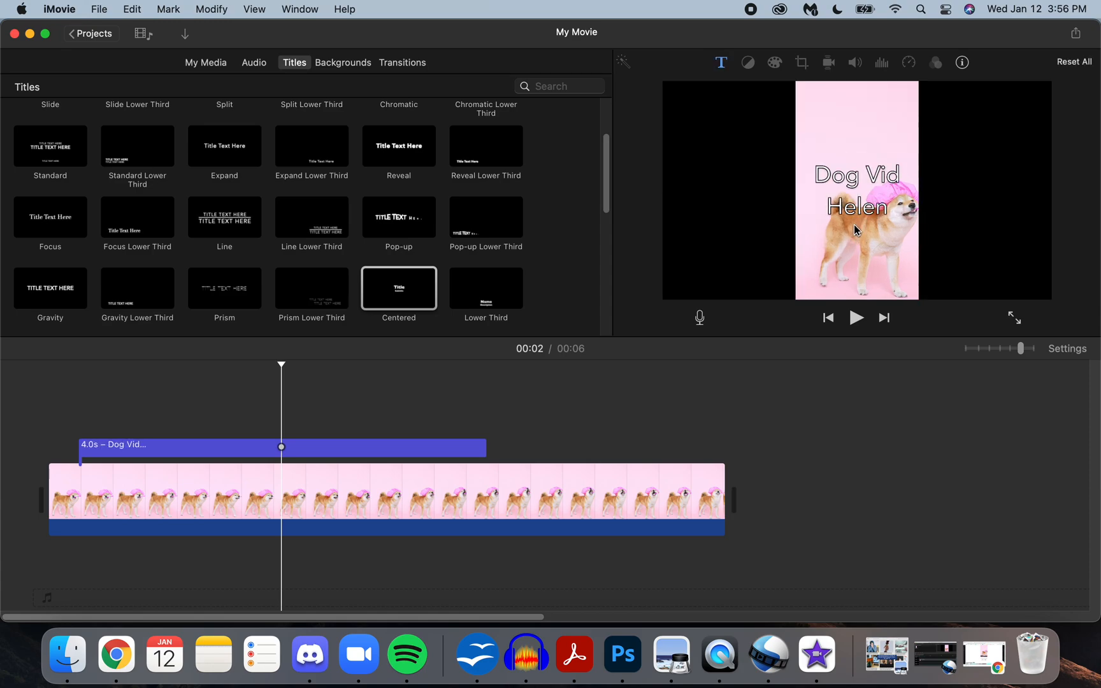
Step: Move the title to the start of the dog clip and extend it to the clip's end, making it 6.6 s long
left_click(229, 453)
left_click_drag(229, 452, 180, 450)
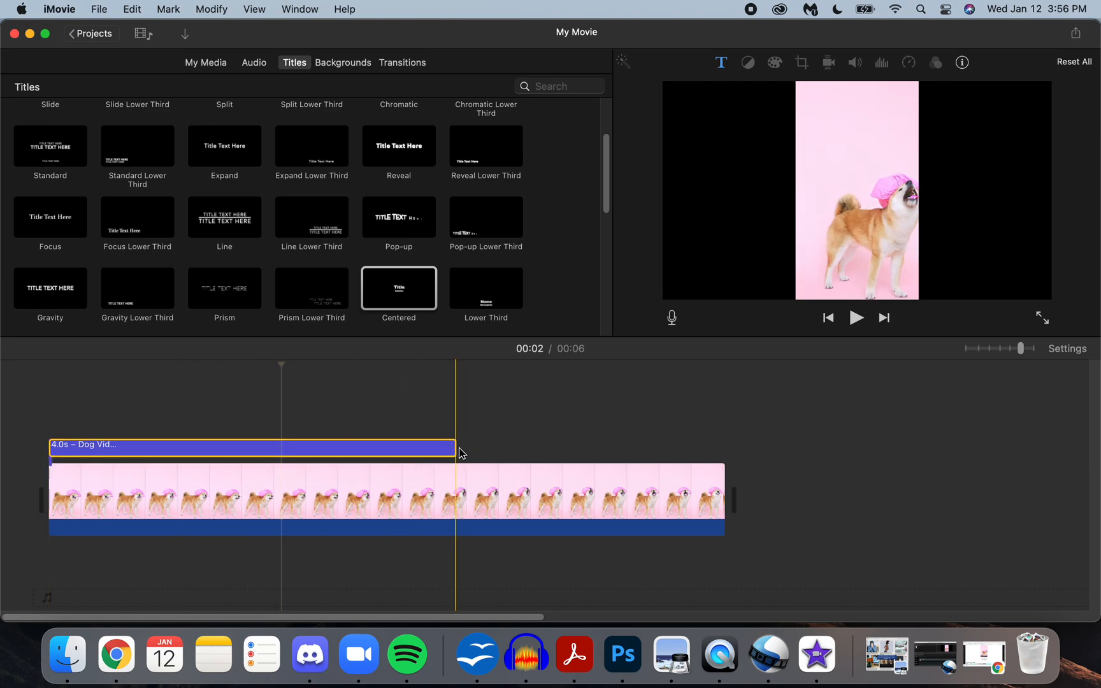
left_click_drag(455, 451, 725, 437)
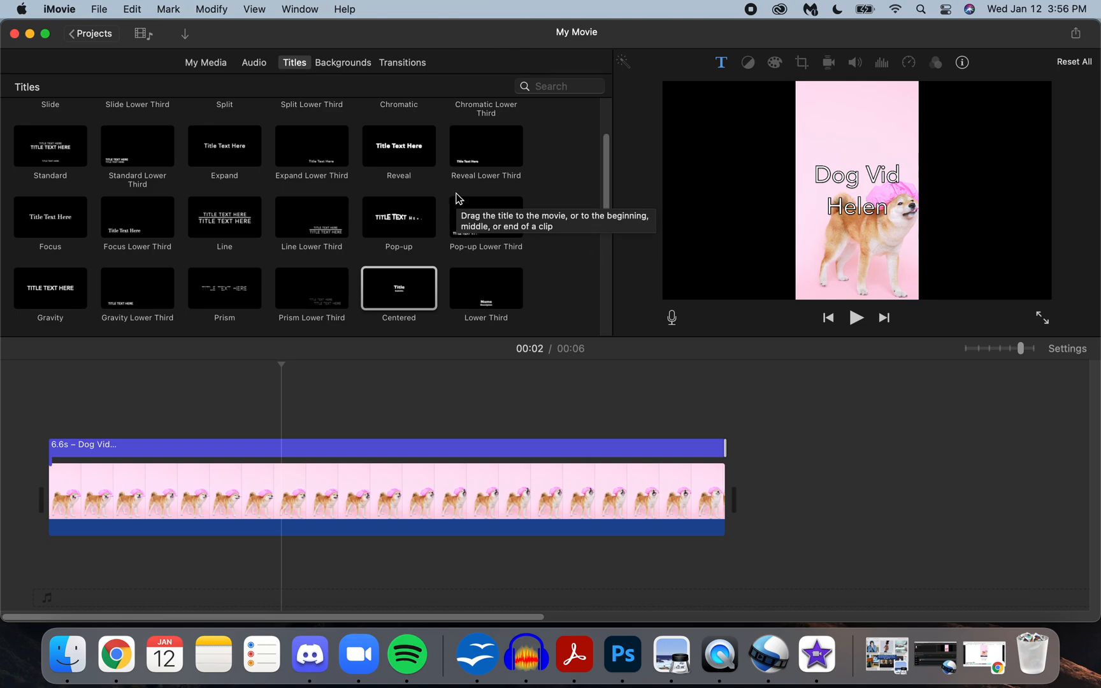
Step: Export the movie as a file named "dog" to the Desktop
left_click(1077, 35)
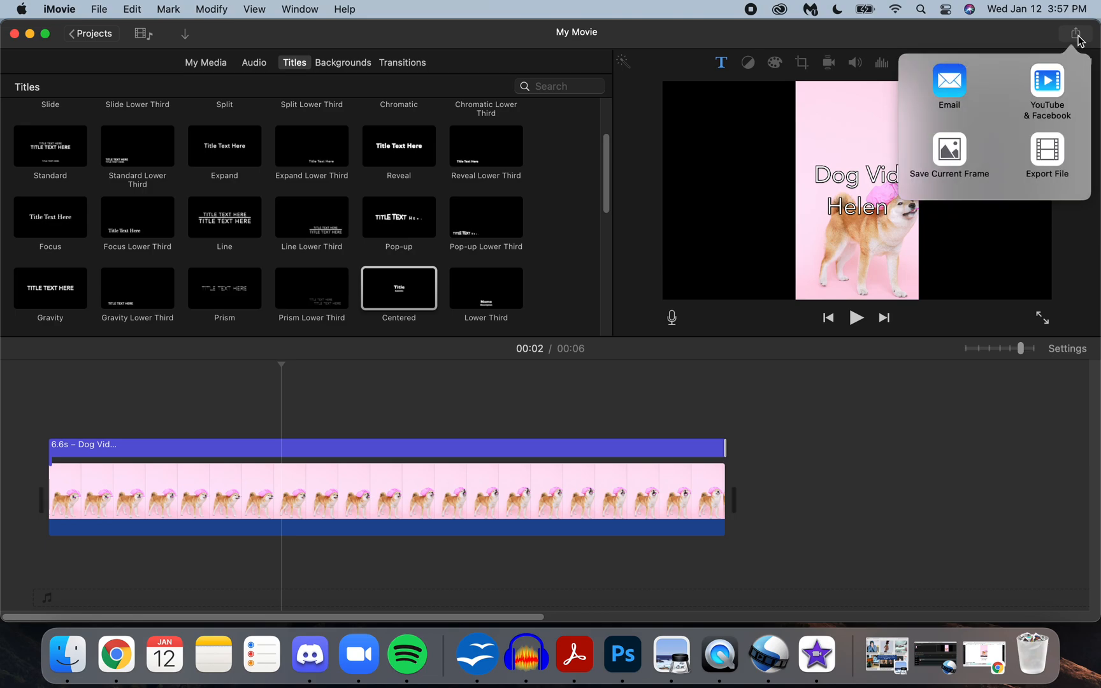
left_click(1048, 151)
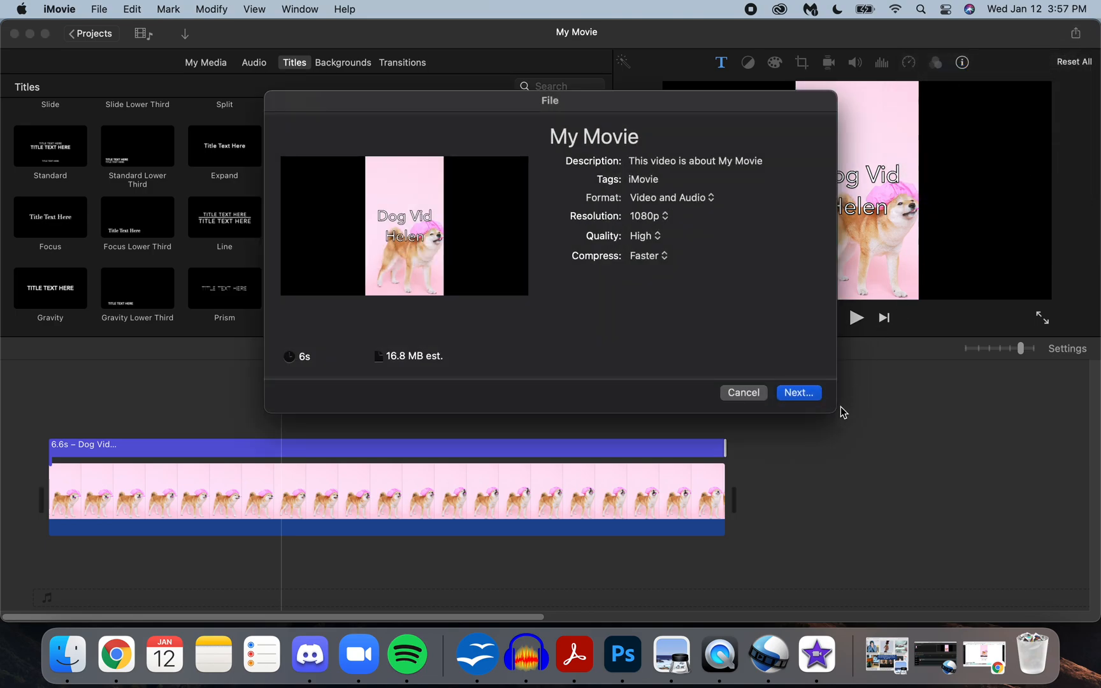
left_click(798, 393)
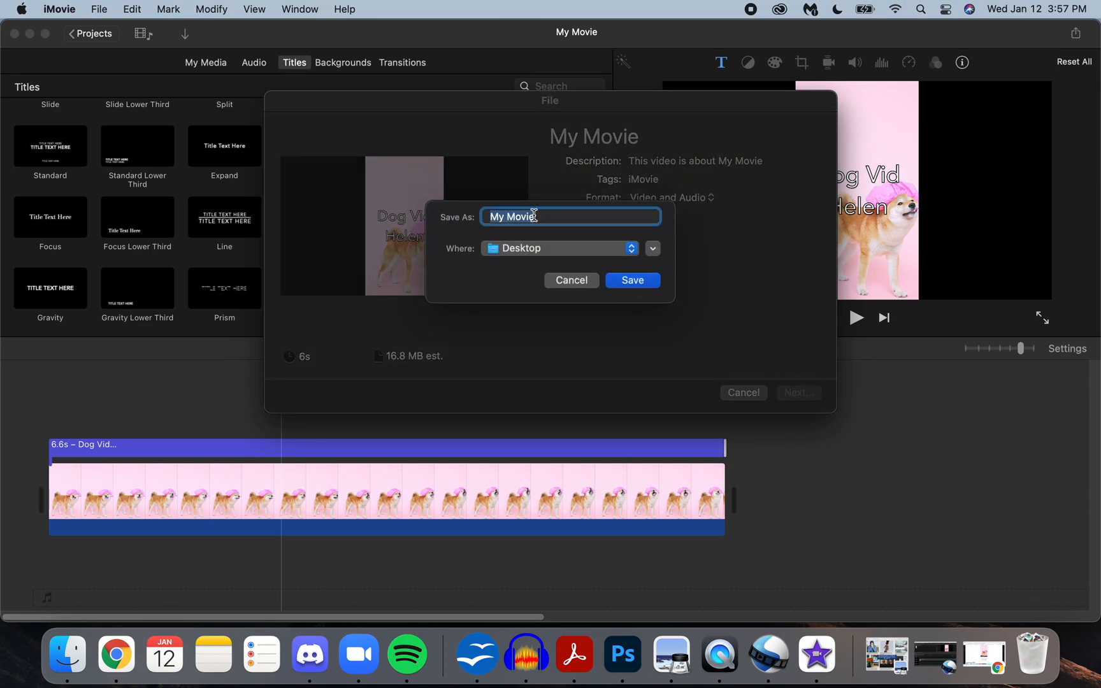
type("dog")
left_click(632, 281)
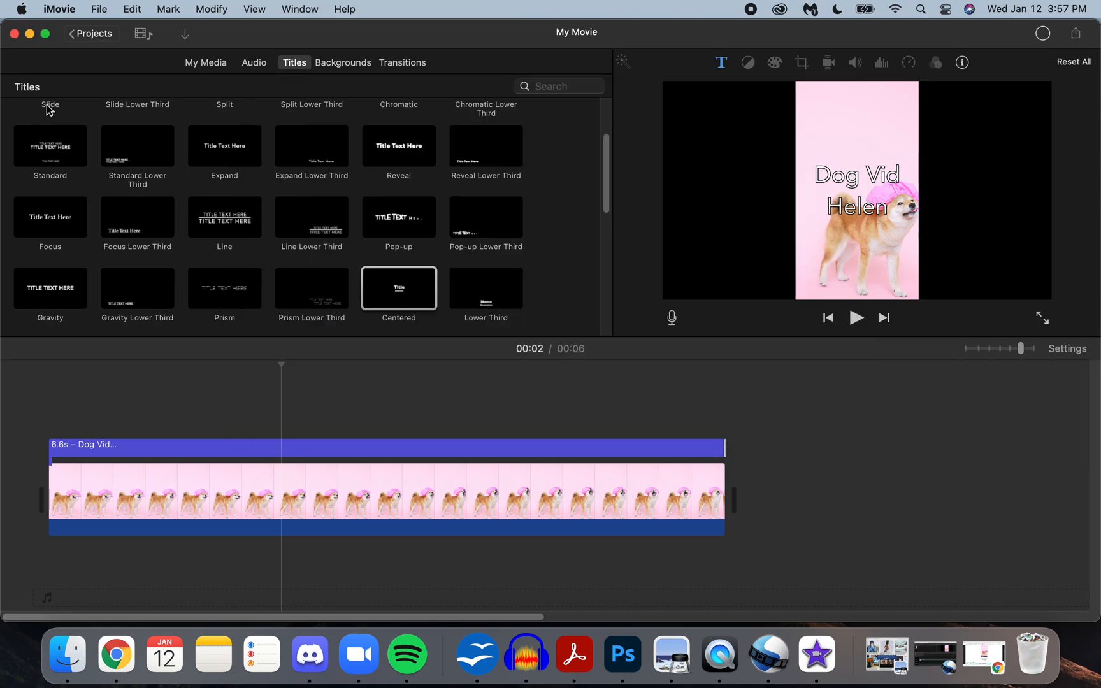
Step: Close the iMovie library and open the exported dog.mp4 from the desktop in QuickTime Player
left_click(14, 34)
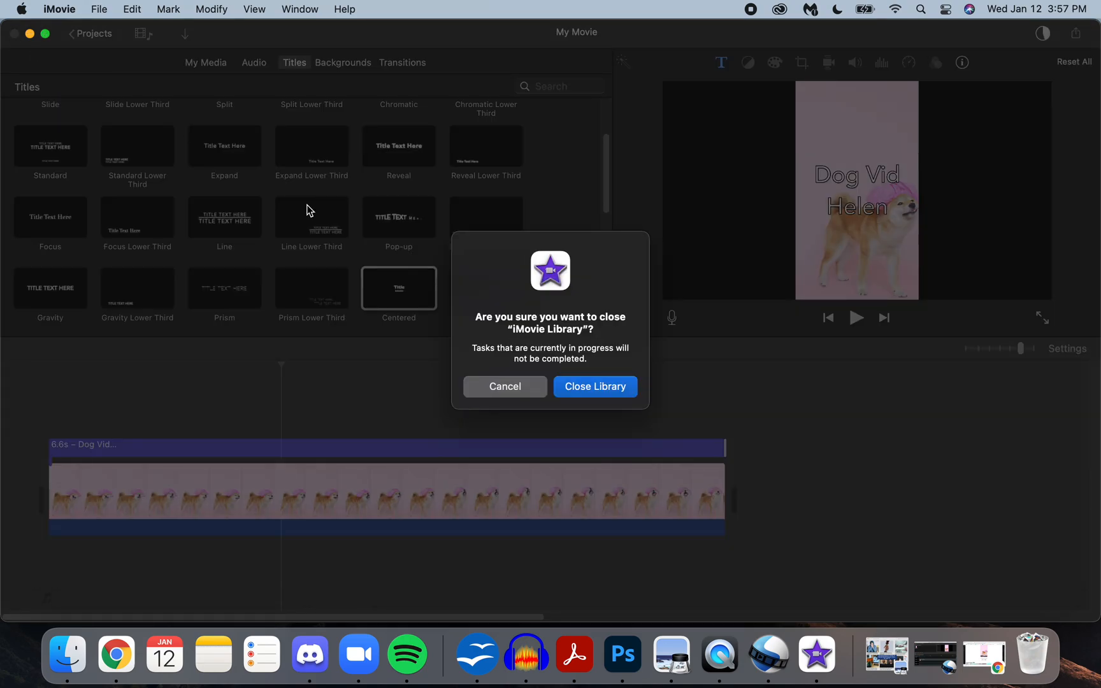
left_click(596, 387)
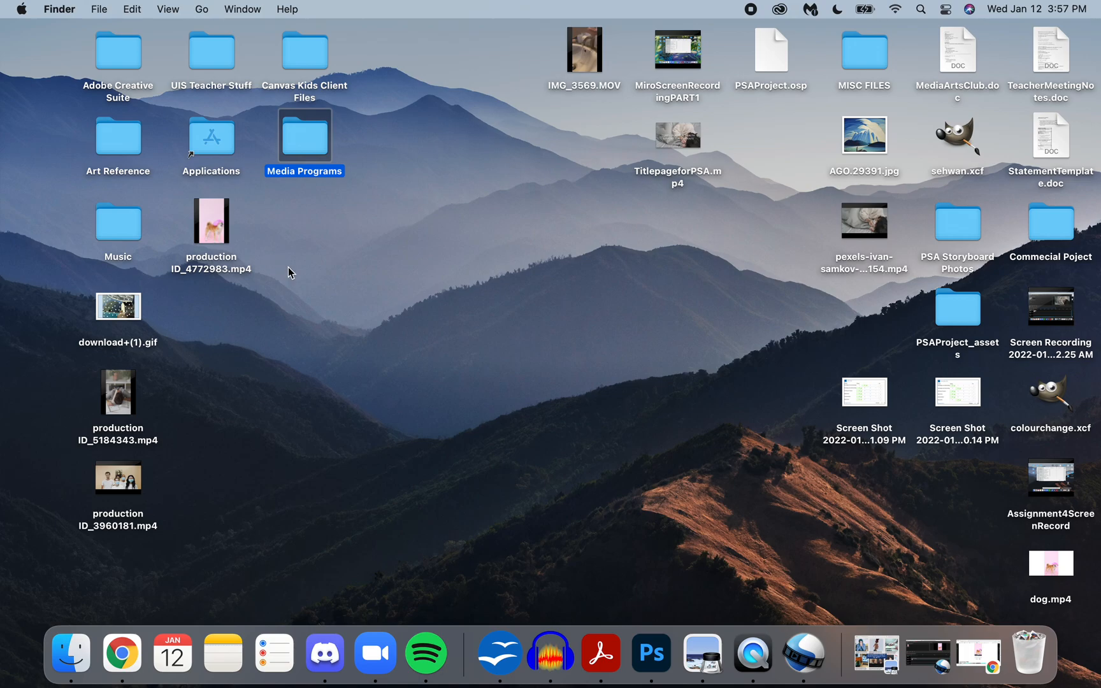
left_click(1036, 569)
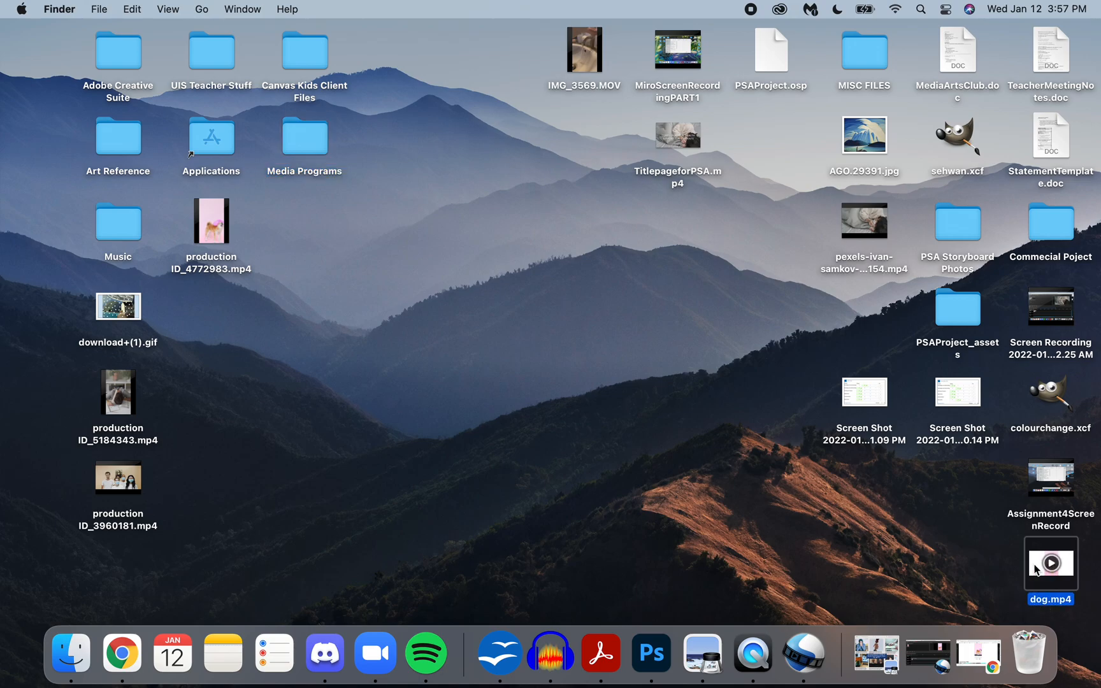
double_click(1035, 569)
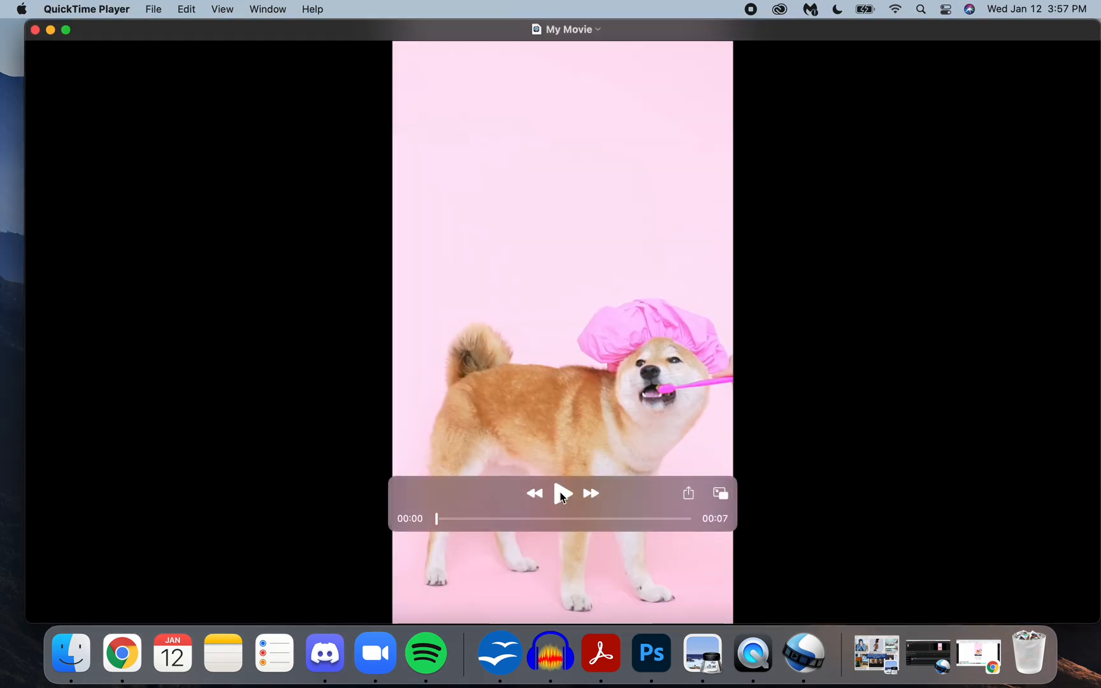
Step: Play the exported dog video through to the end and close its window
left_click(562, 494)
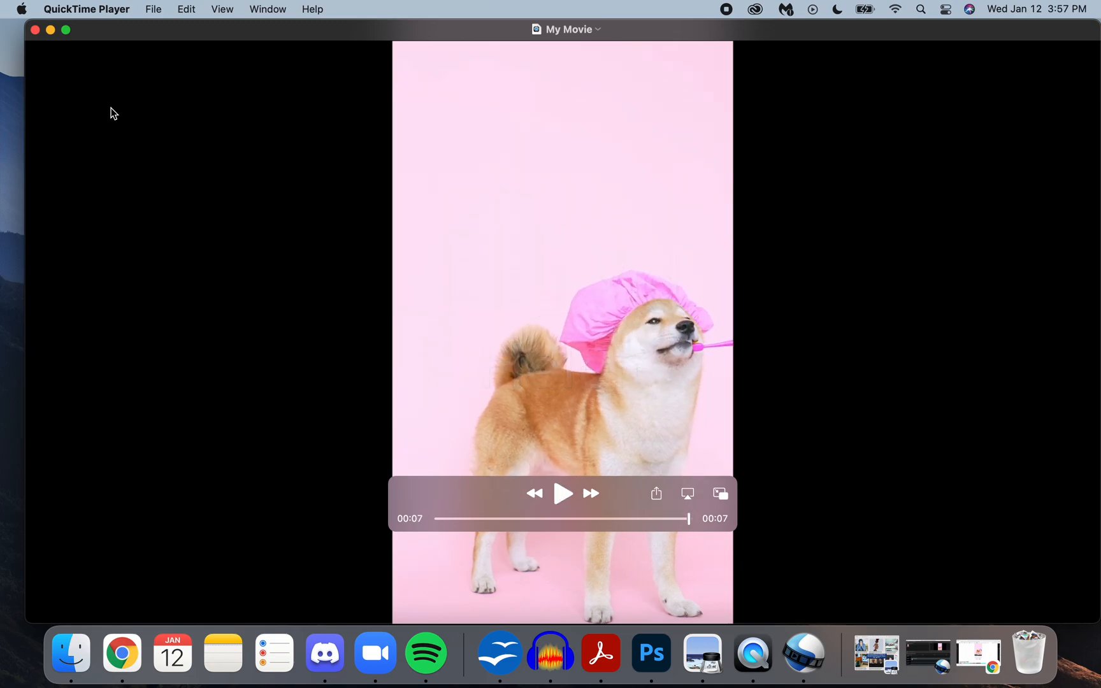
left_click(35, 30)
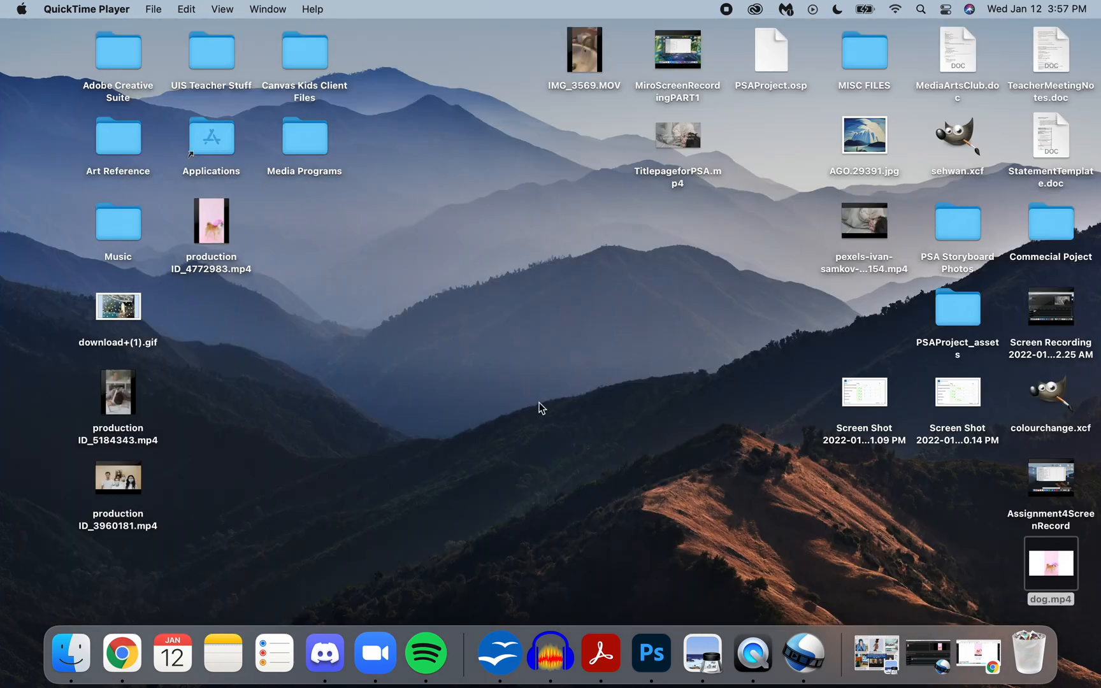
Step: Switch to OpenShot Video Editor, close its untitled project, and relaunch OpenShot from the desktop's Media Programs folder
left_click(928, 656)
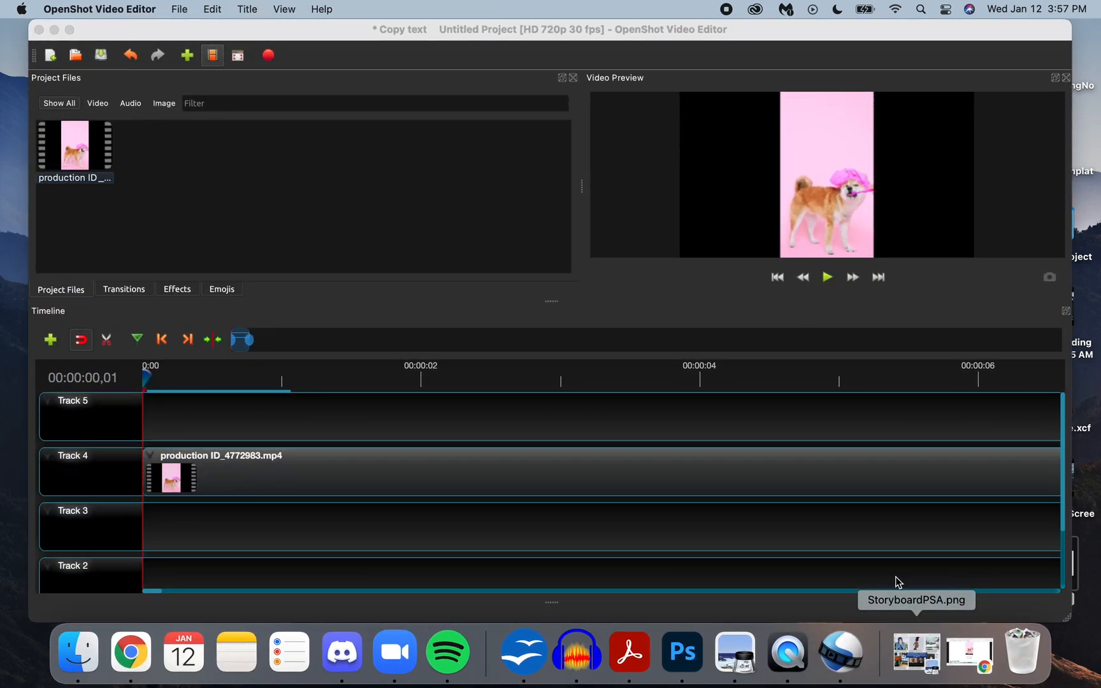
left_click(818, 474)
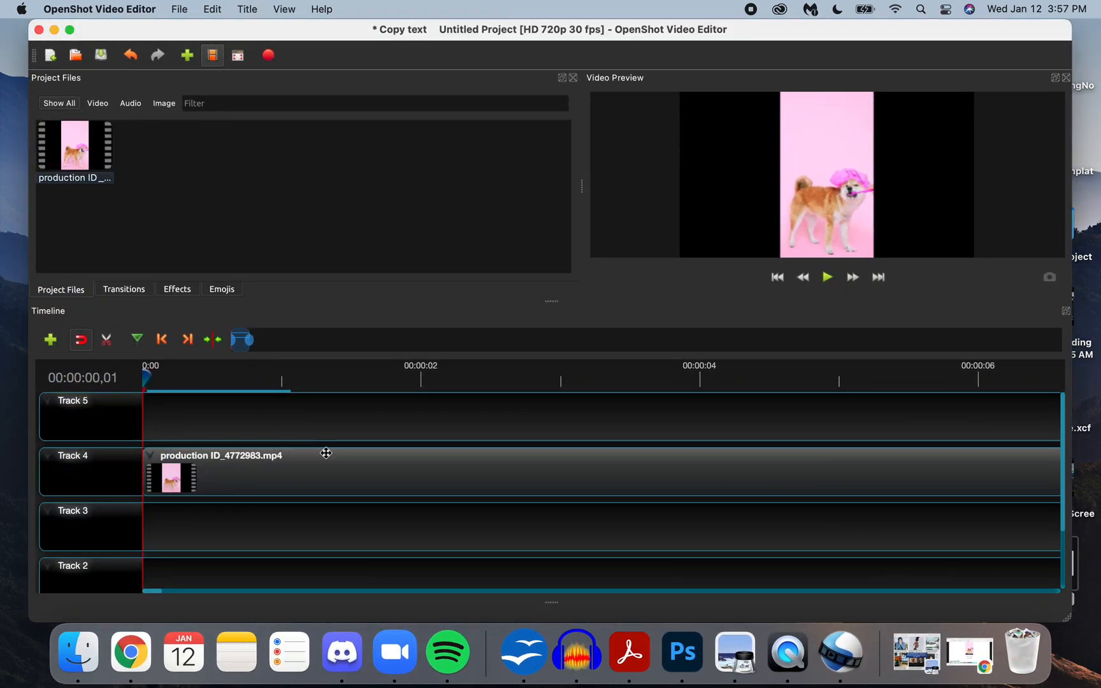
right_click(164, 457)
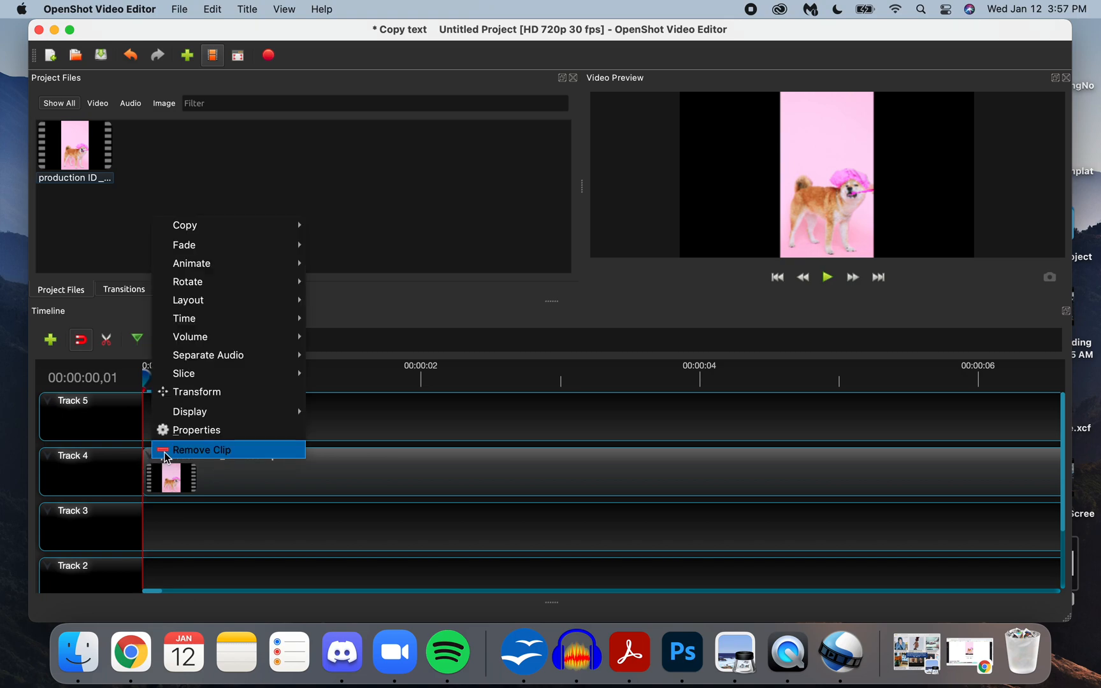
left_click(164, 456)
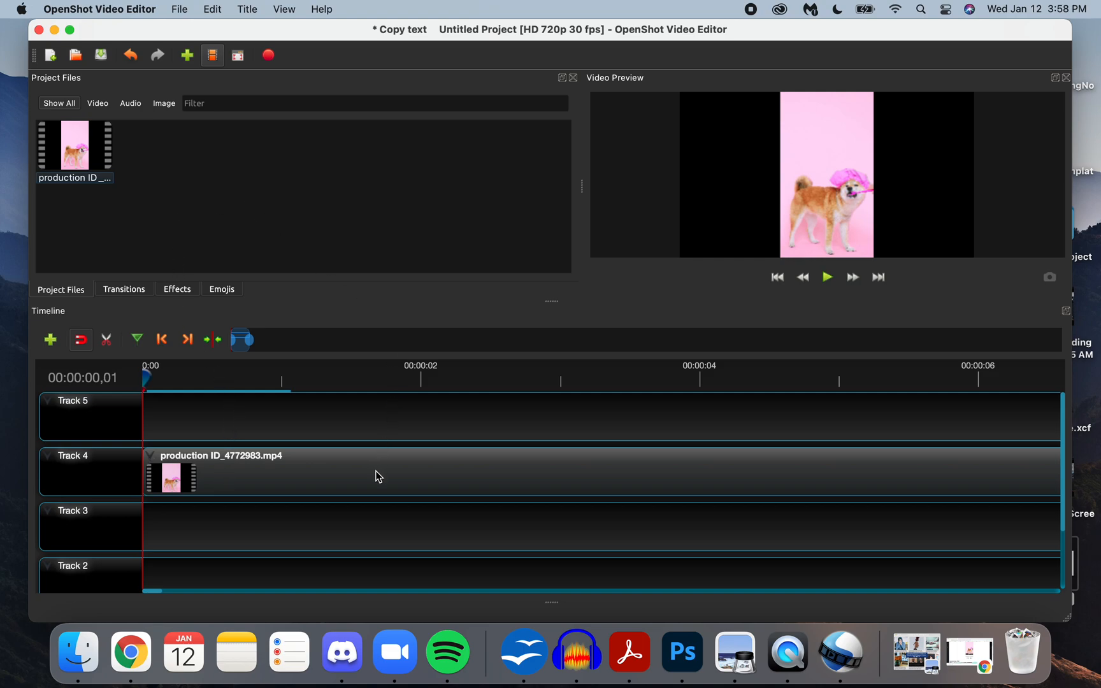
left_click(39, 30)
left_click(553, 340)
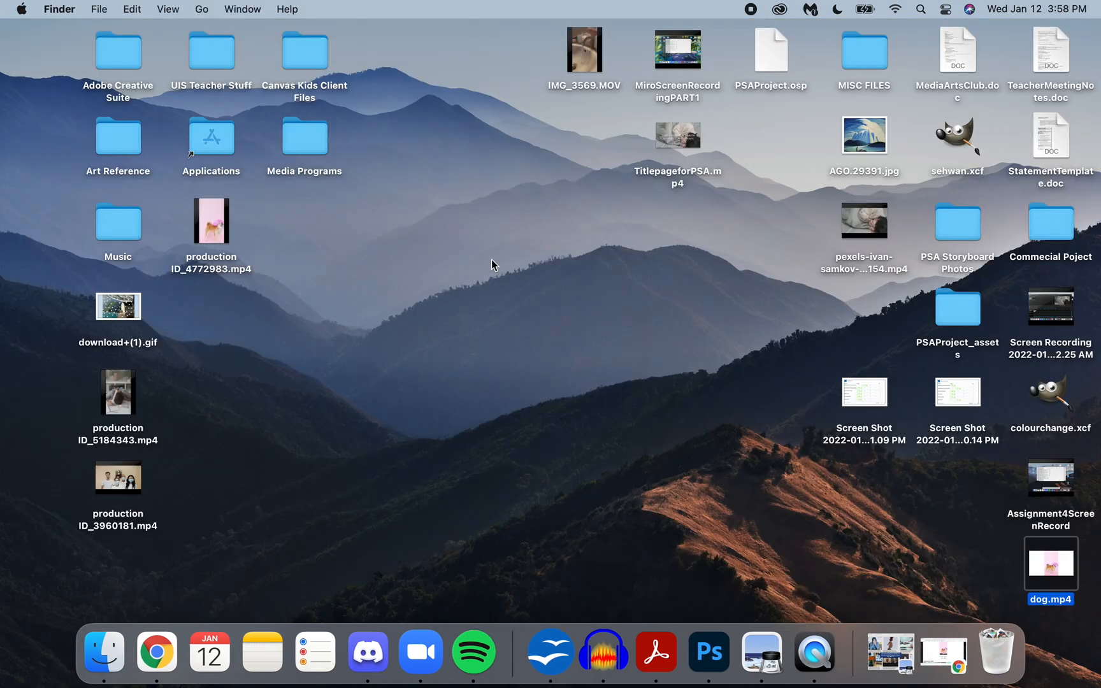
double_click(315, 137)
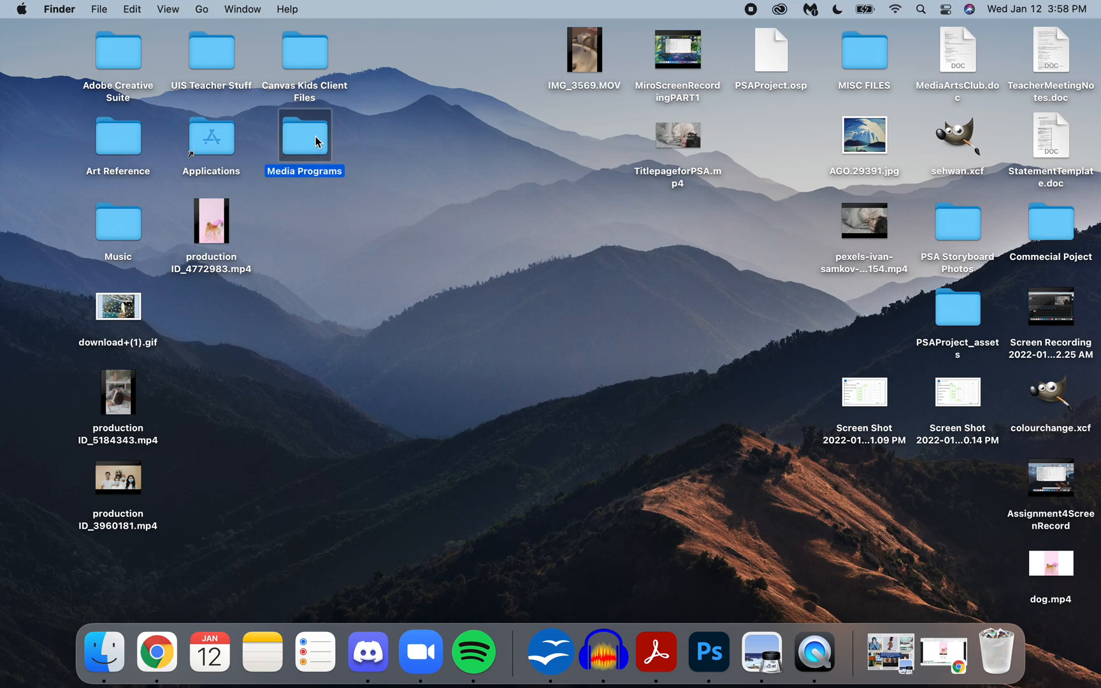
double_click(415, 102)
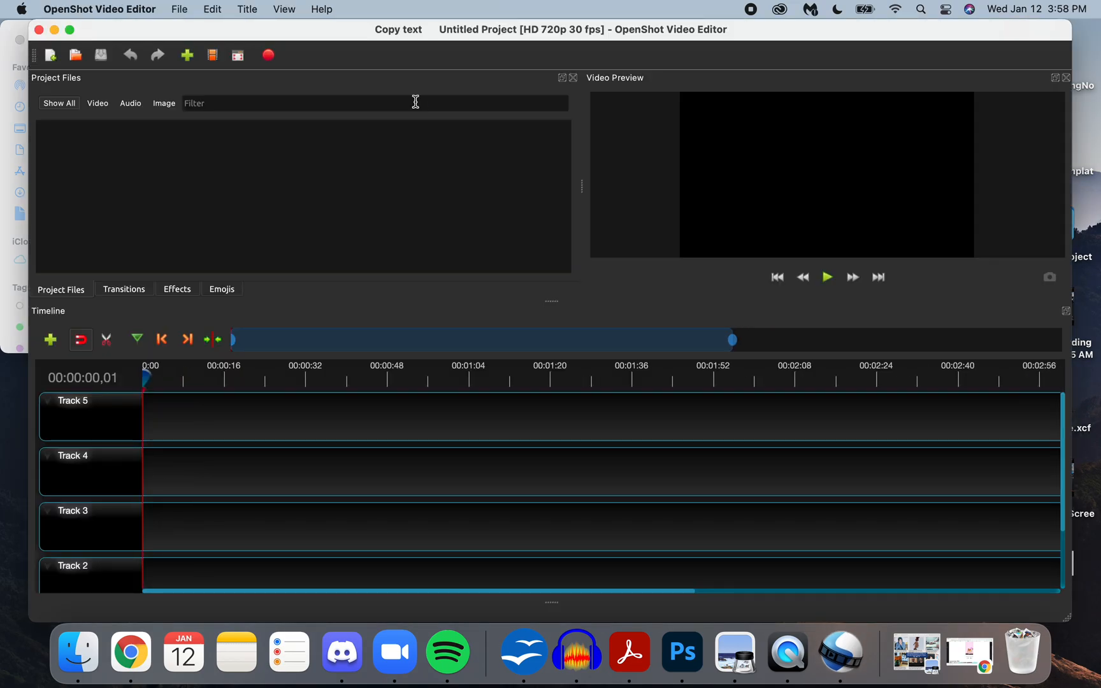
Step: Bring dog.mp4 from the desktop directly onto Track 5 of the timeline
left_click_drag(409, 30, 351, 13)
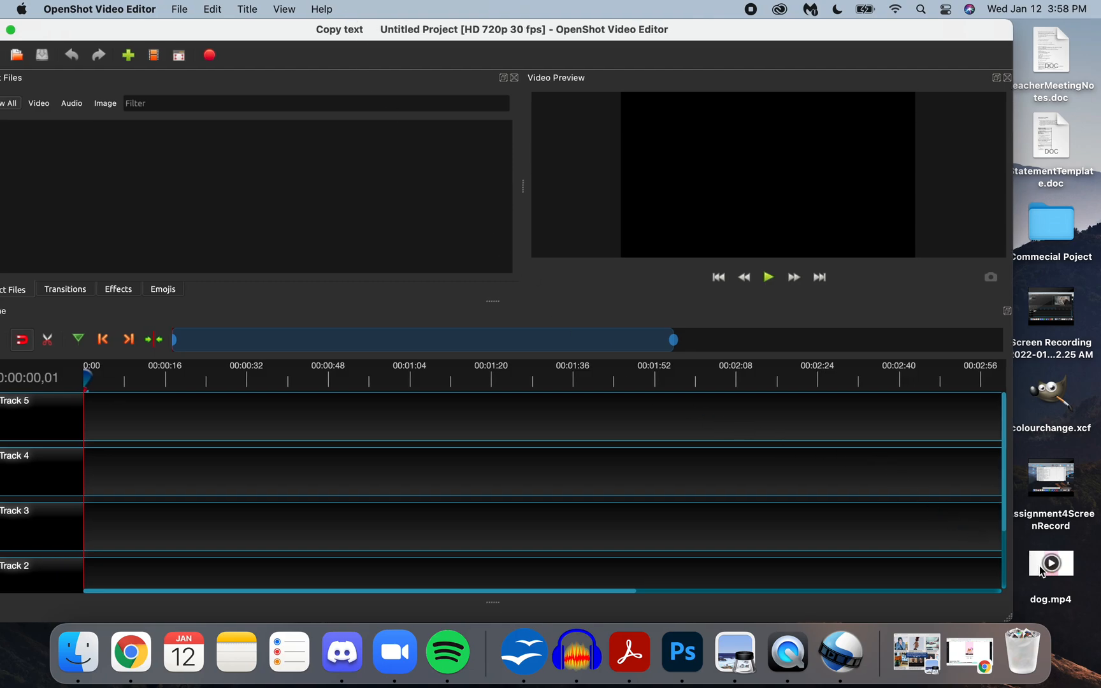
left_click_drag(1048, 582, 125, 422)
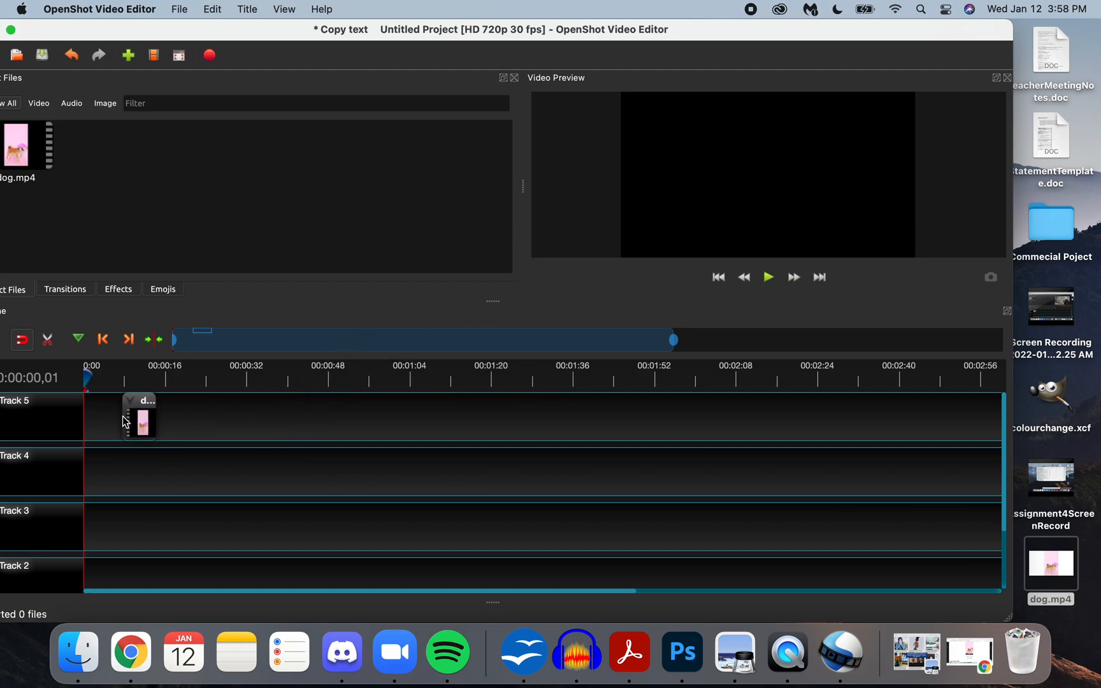
left_click(129, 56)
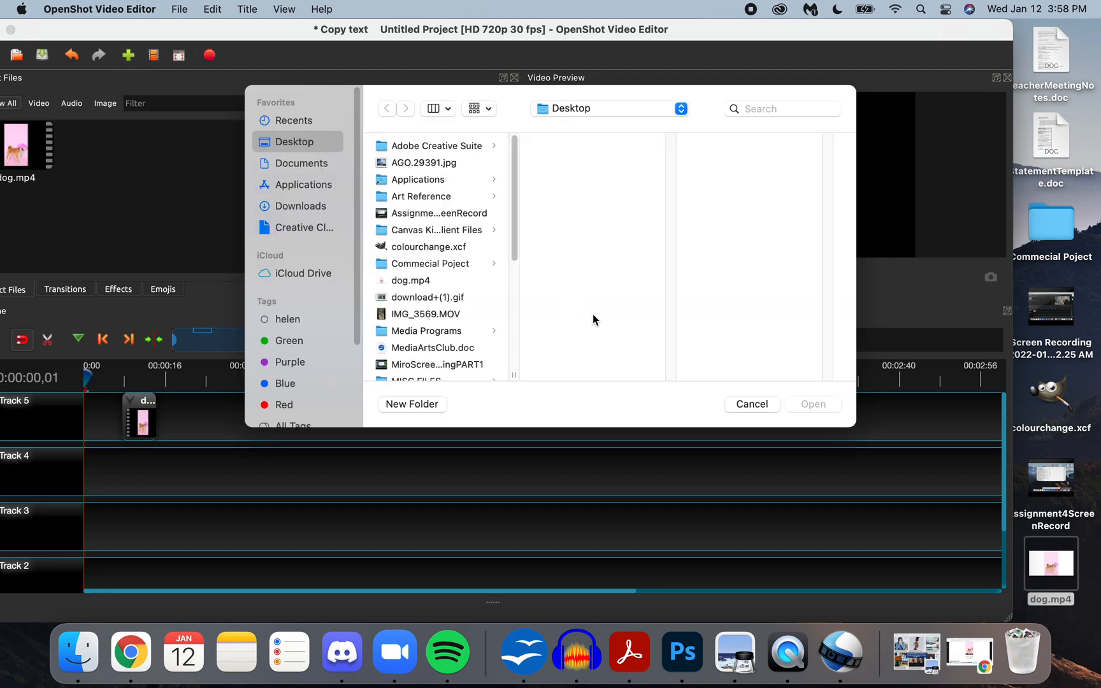
left_click(750, 405)
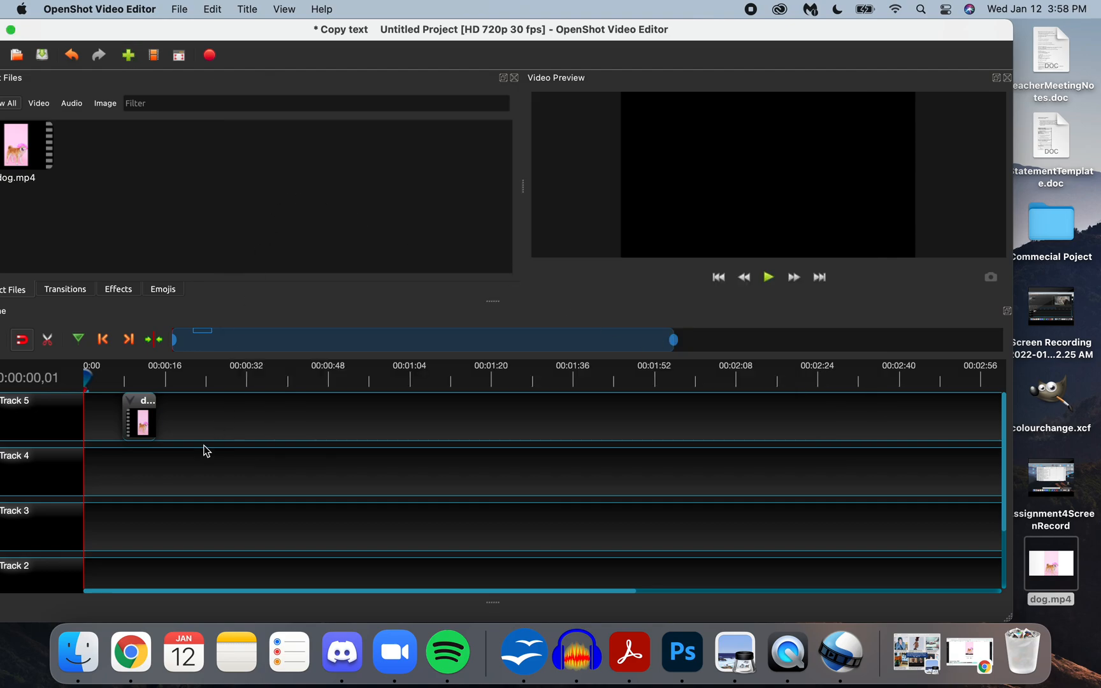
left_click_drag(482, 29, 587, 30)
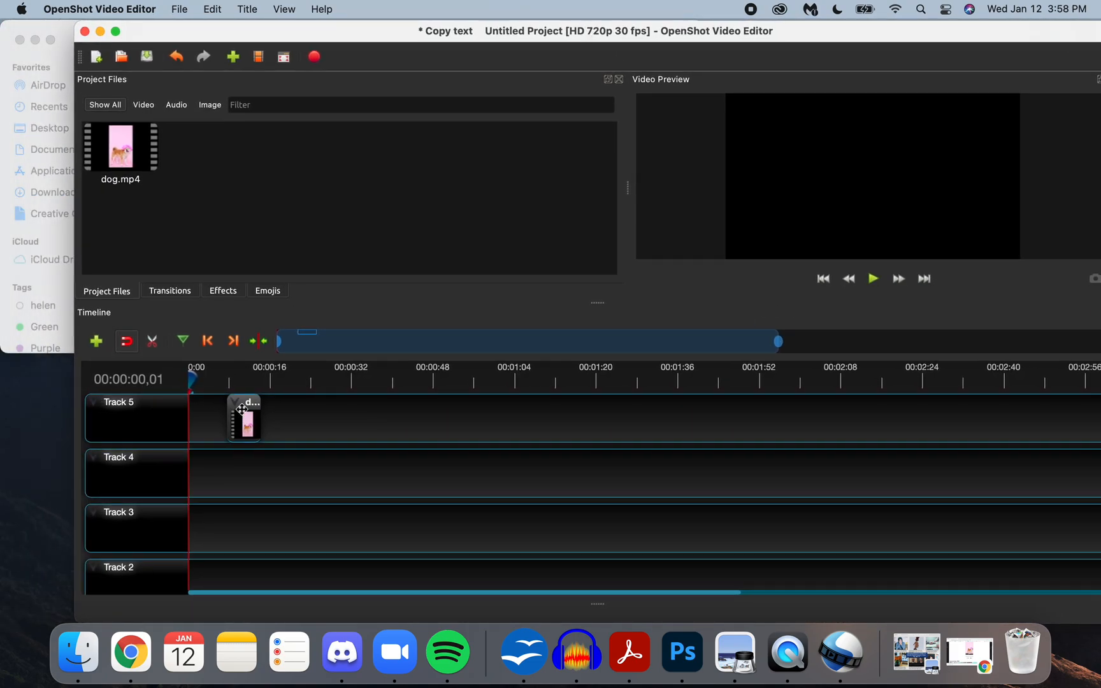
Step: Remove the dog clip from Track 5 and delete dog.mp4 from the project files
right_click(237, 404)
left_click(290, 395)
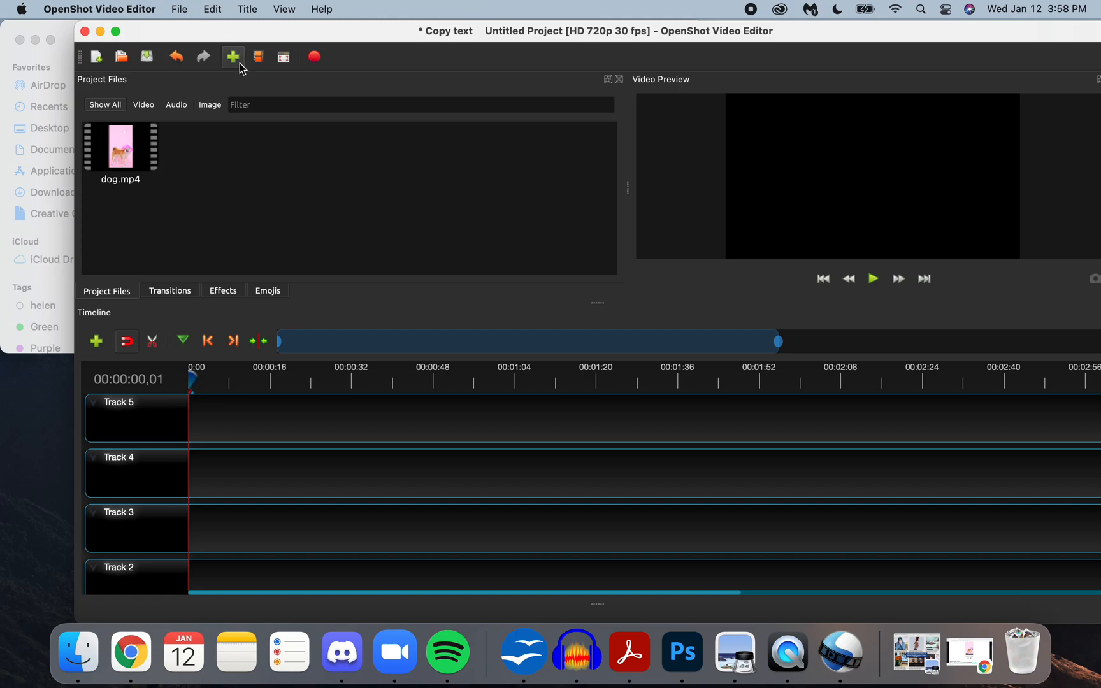
right_click(133, 143)
left_click(204, 262)
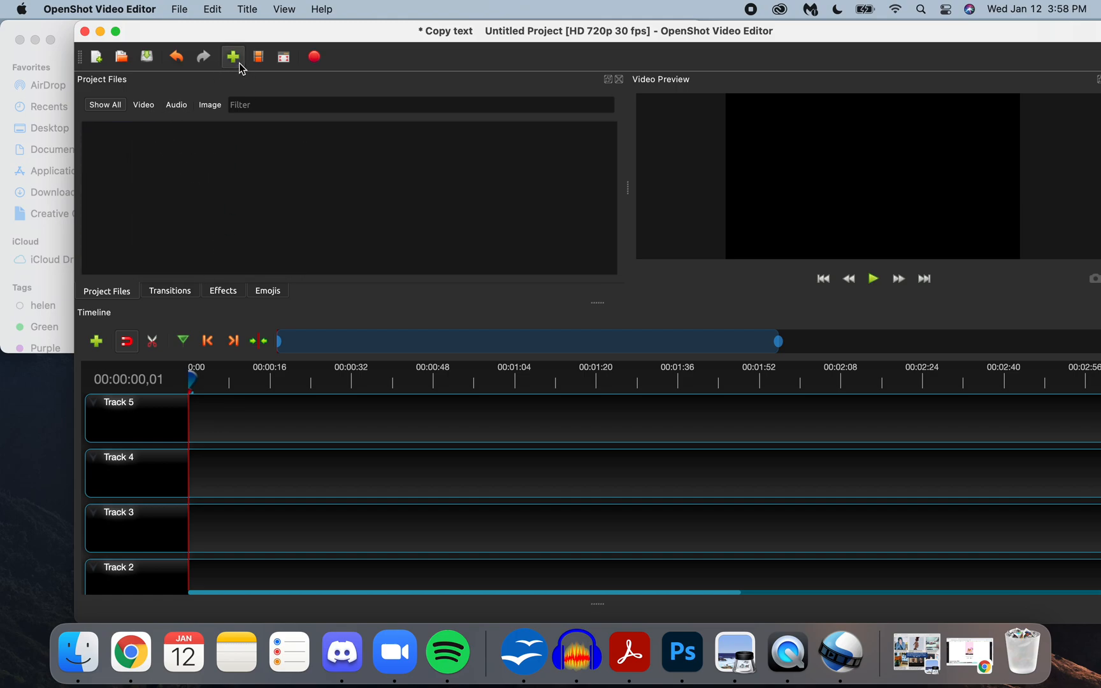
Step: Import dog.mp4 from the Desktop into the project files
left_click(234, 59)
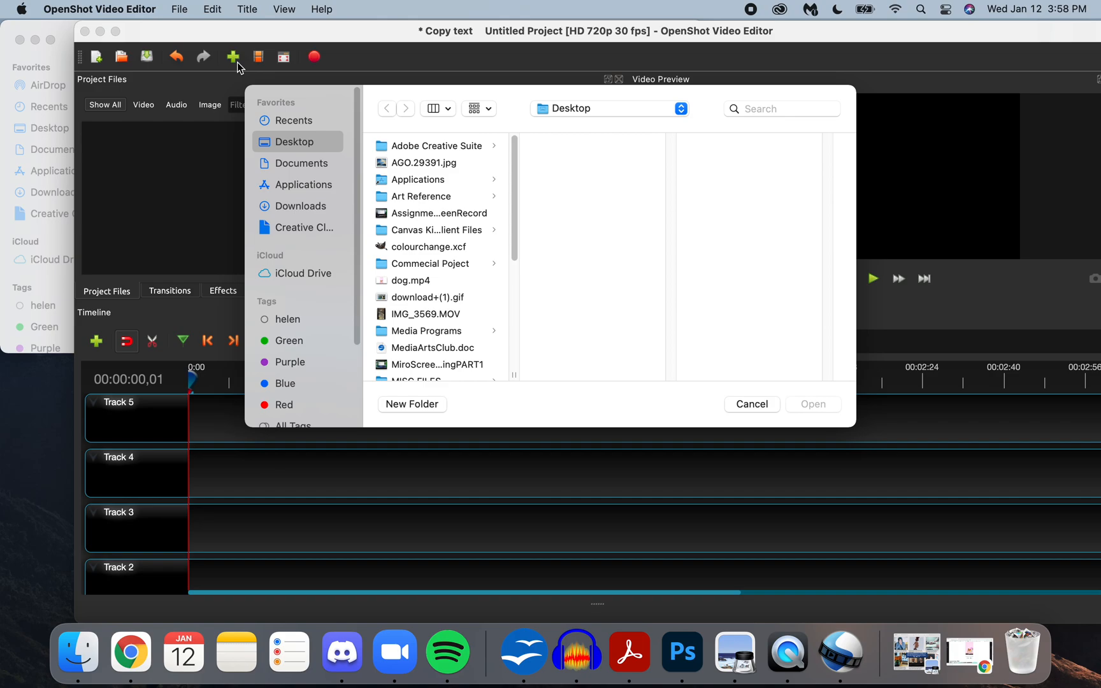
scroll(399, 305, "down", 8)
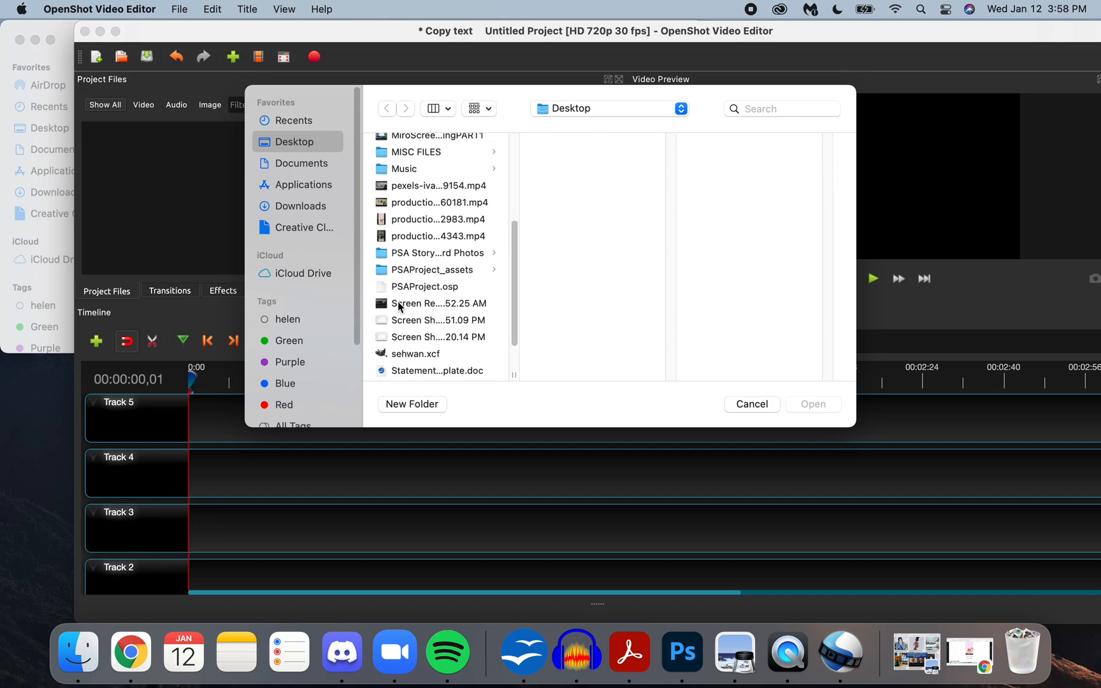
scroll(427, 210, "up", 2)
scroll(419, 172, "up", 7)
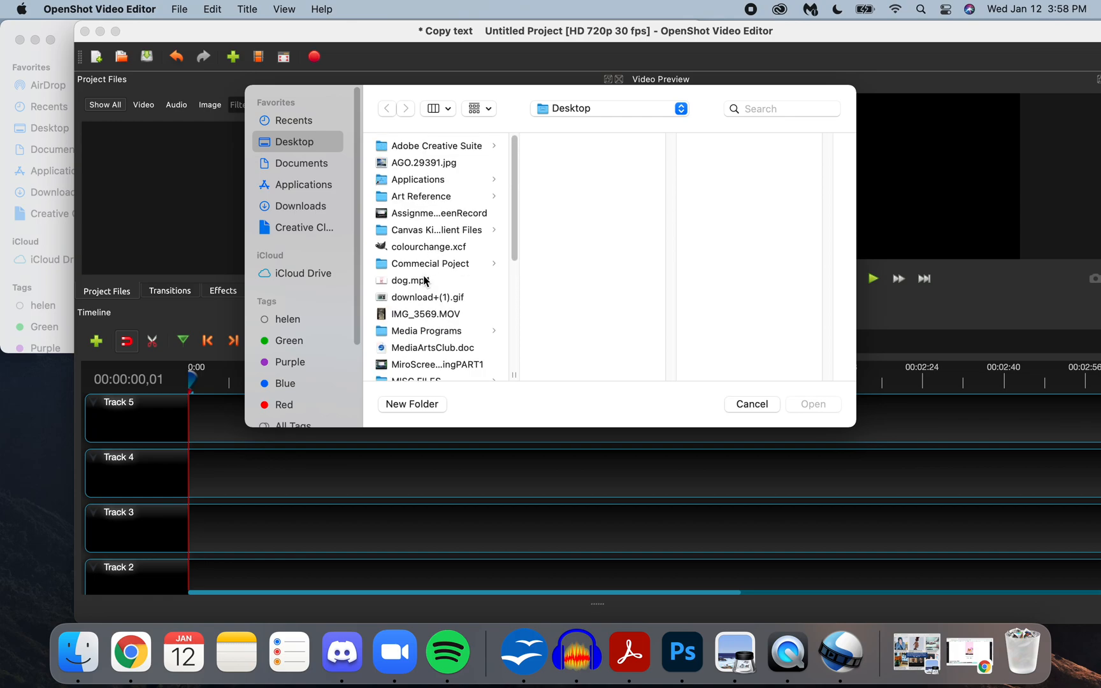
left_click(426, 281)
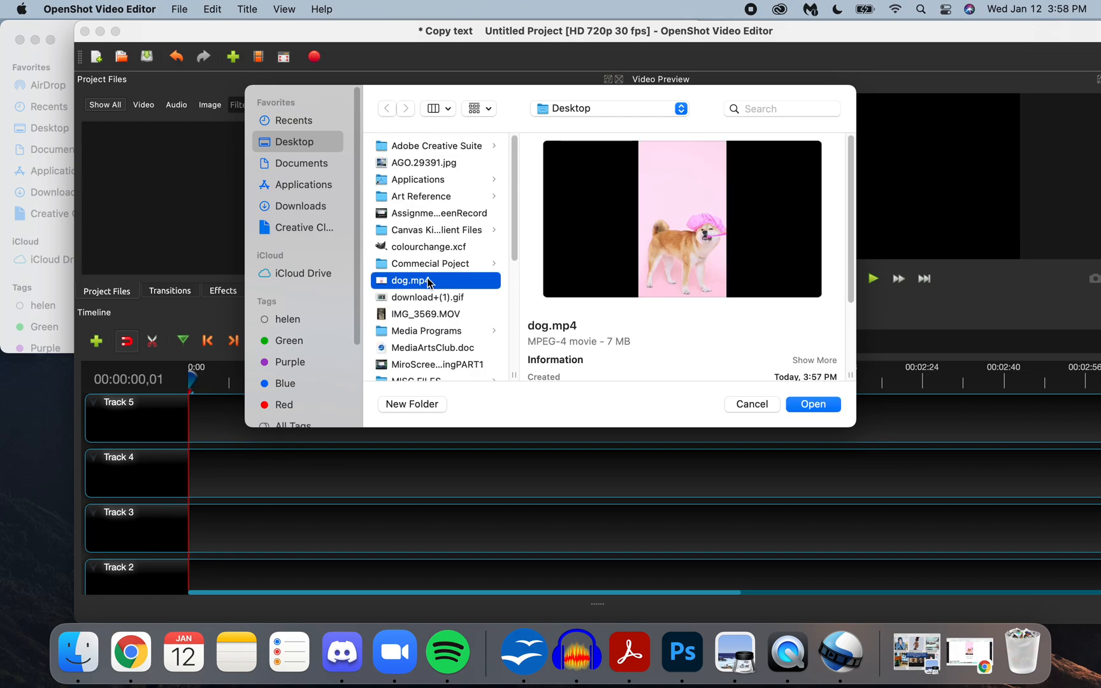
left_click(812, 404)
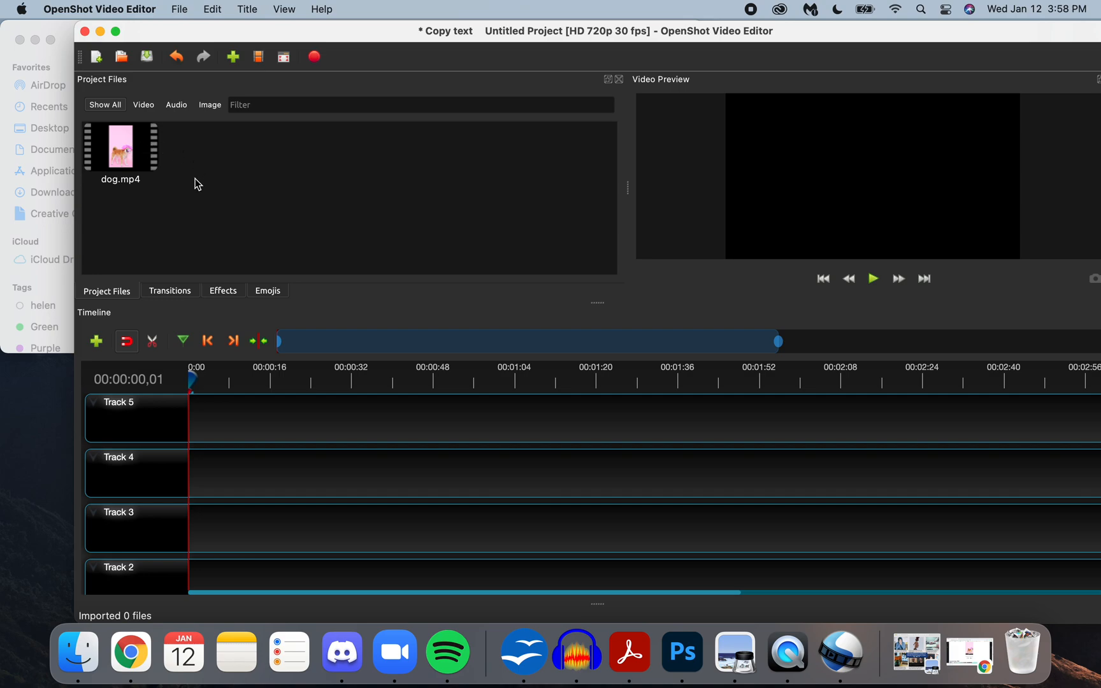
Step: Place dog.mp4 at the start of Track 5 and play the clip in the video preview
left_click_drag(108, 153, 181, 411)
left_click(880, 282)
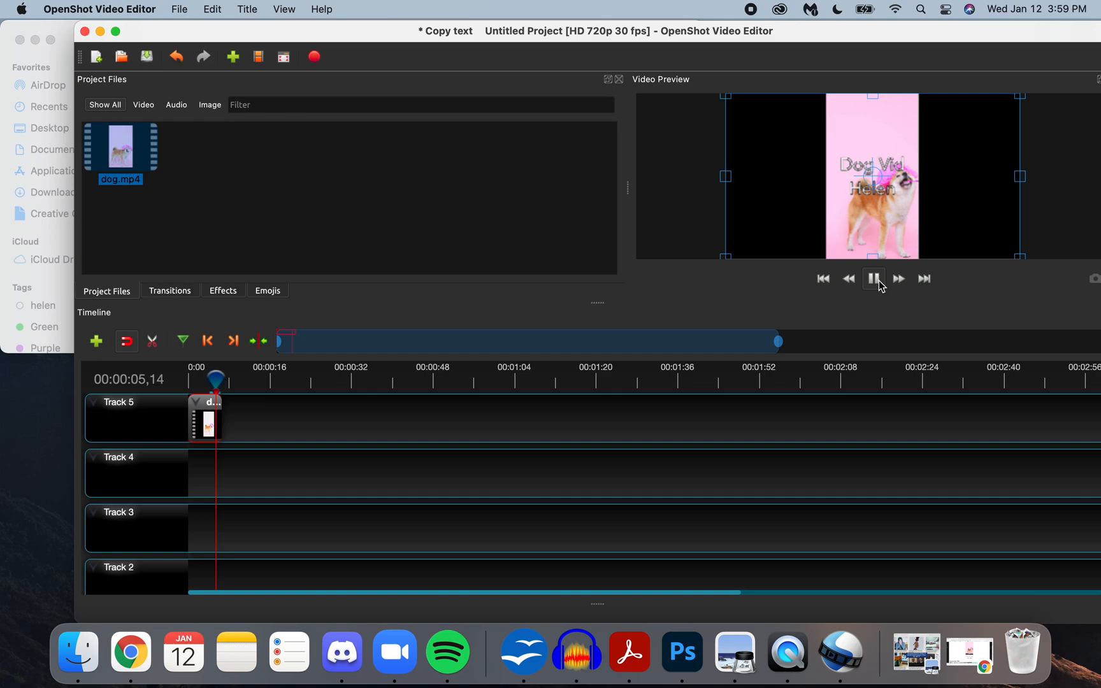
left_click(880, 285)
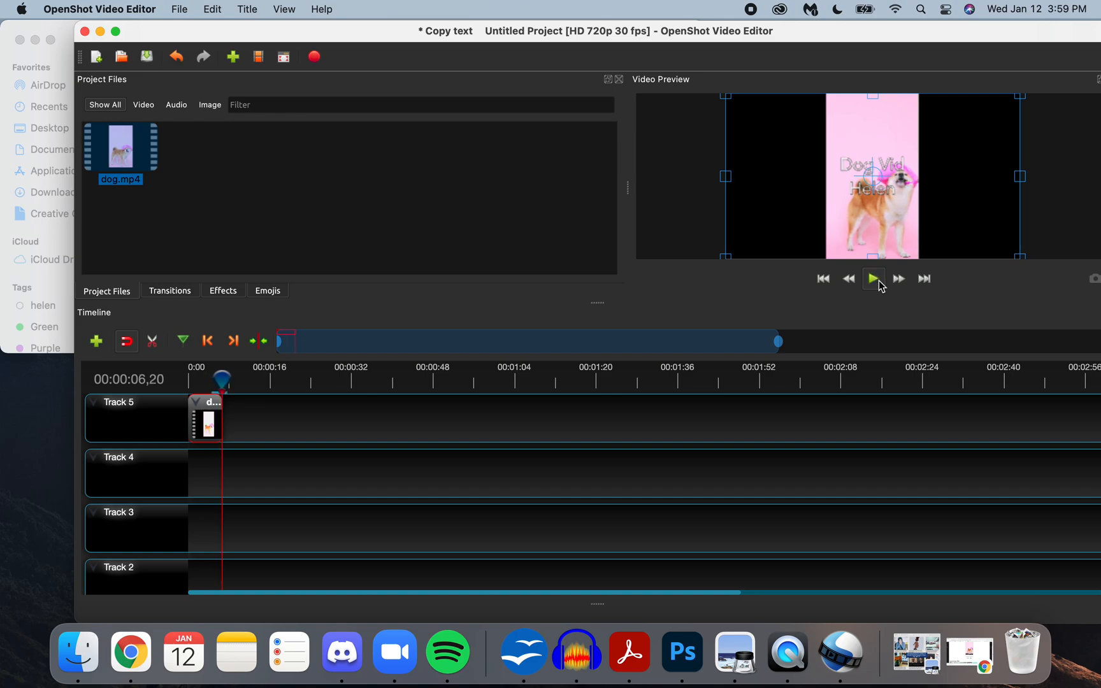
left_click_drag(778, 341, 292, 354)
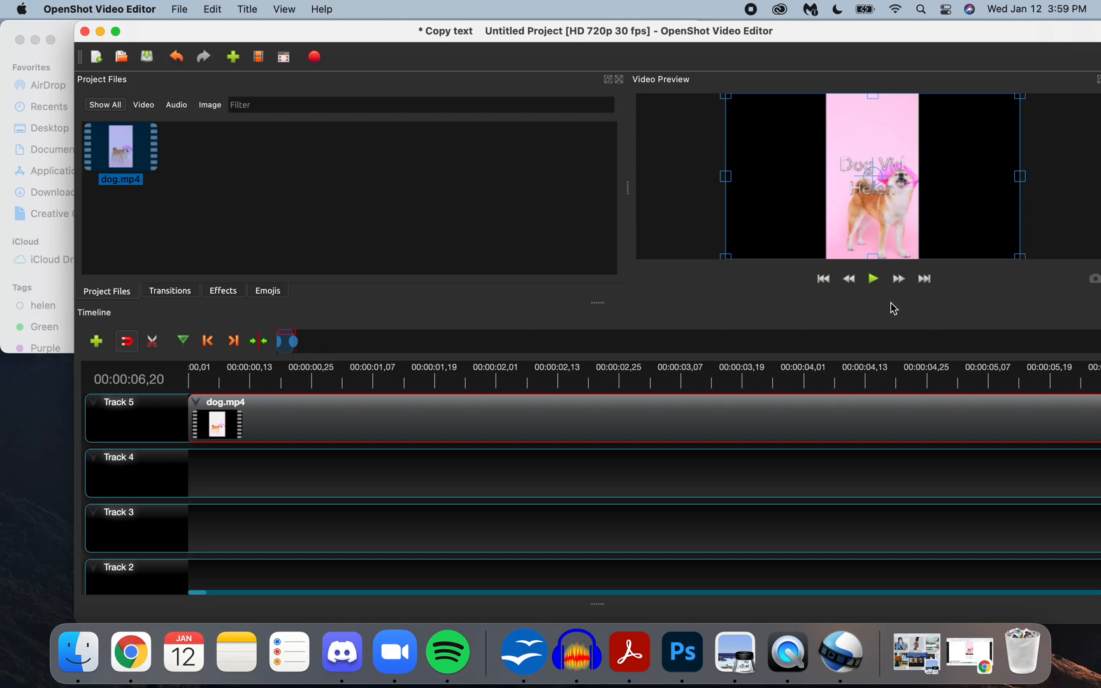
left_click(875, 283)
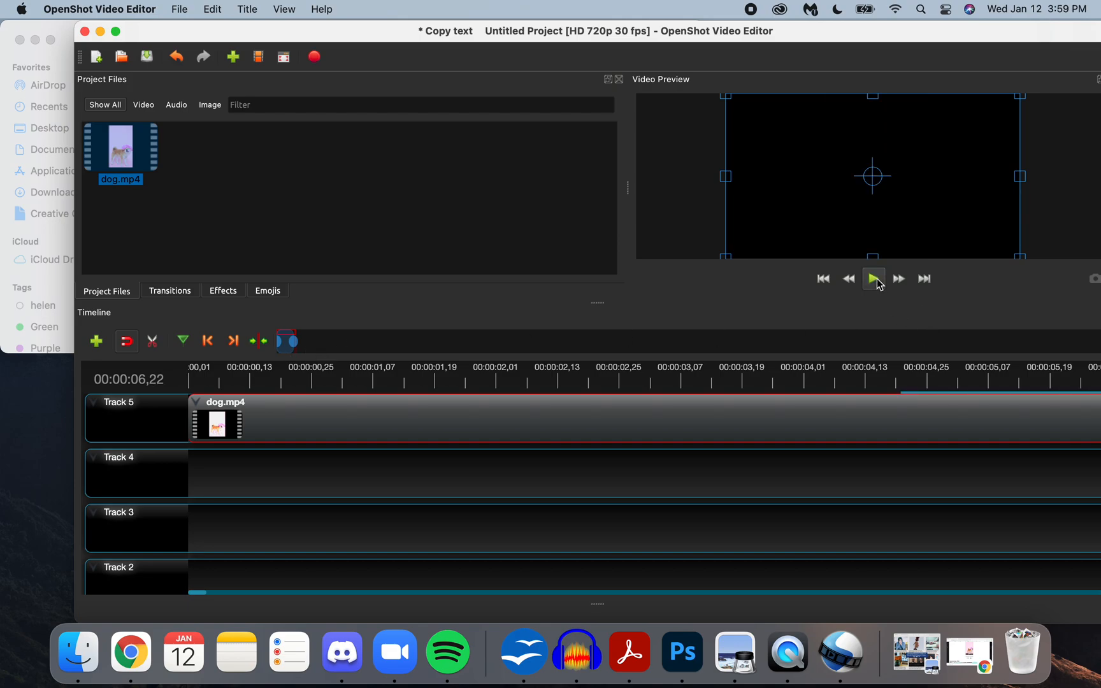